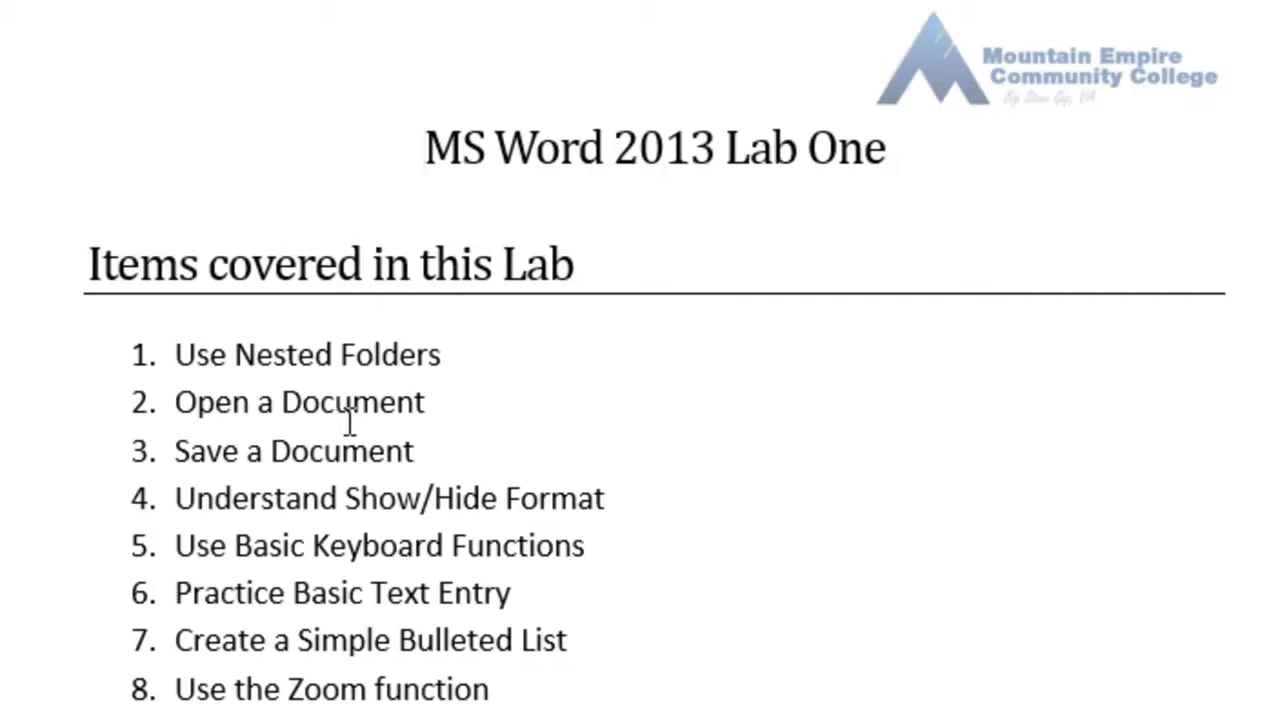
Review the covered items and the numbered instructions in the MS Word 2013 Lab One document
{"action": "scroll", "coordinate": [1120, 266], "scroll_direction": "down", "scroll_amount": 2}
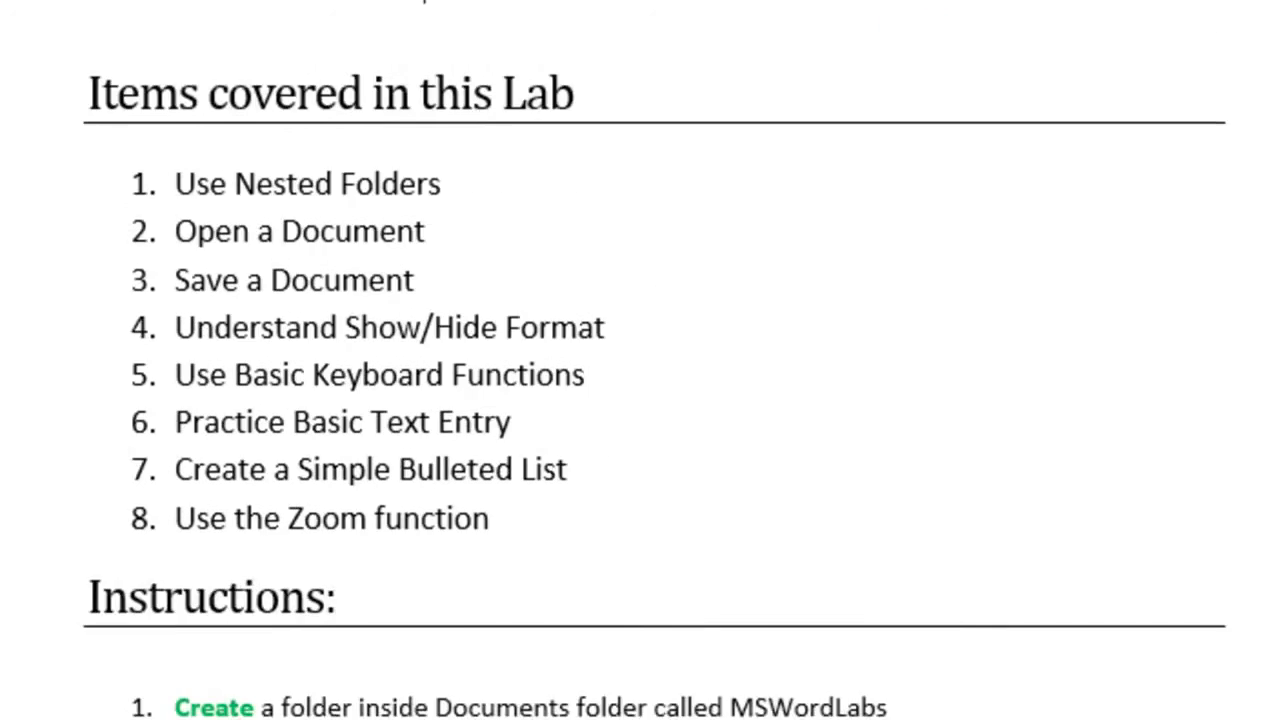
{"action": "scroll", "coordinate": [654, 400], "scroll_direction": "down", "scroll_amount": 5}
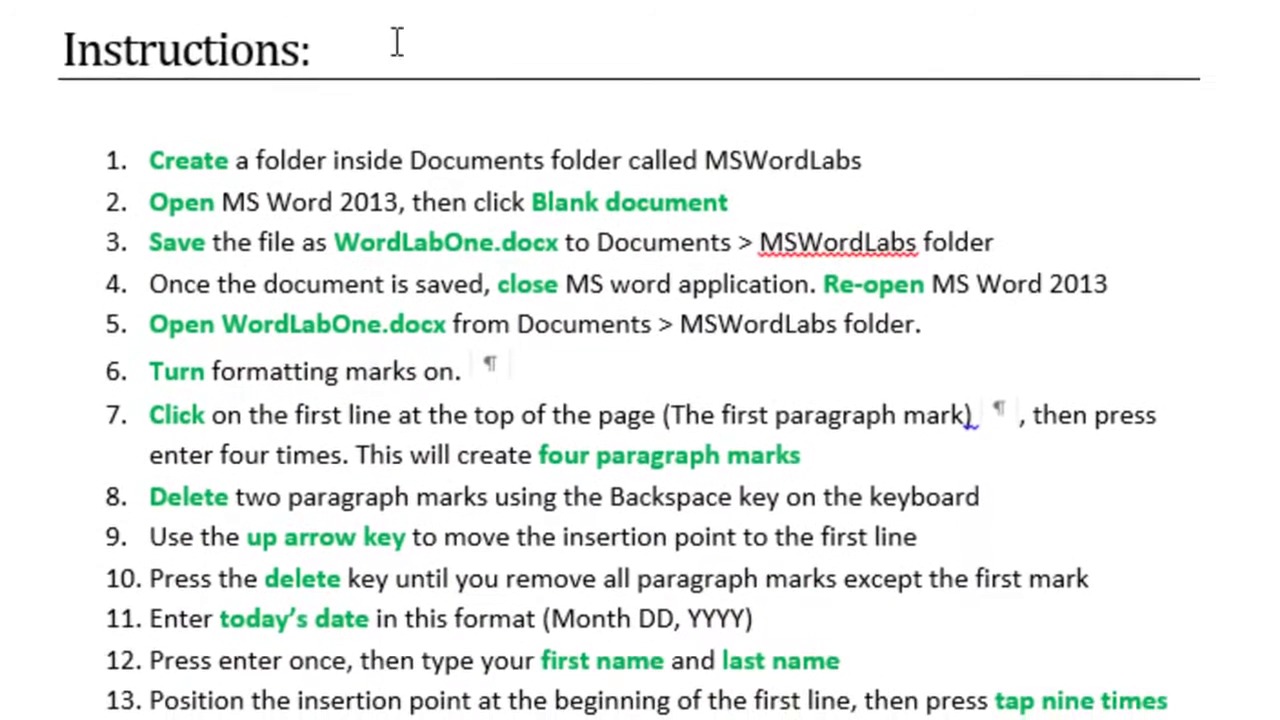
{"action": "left_click_drag", "start_coordinate": [62, 44], "coordinate": [333, 41]}
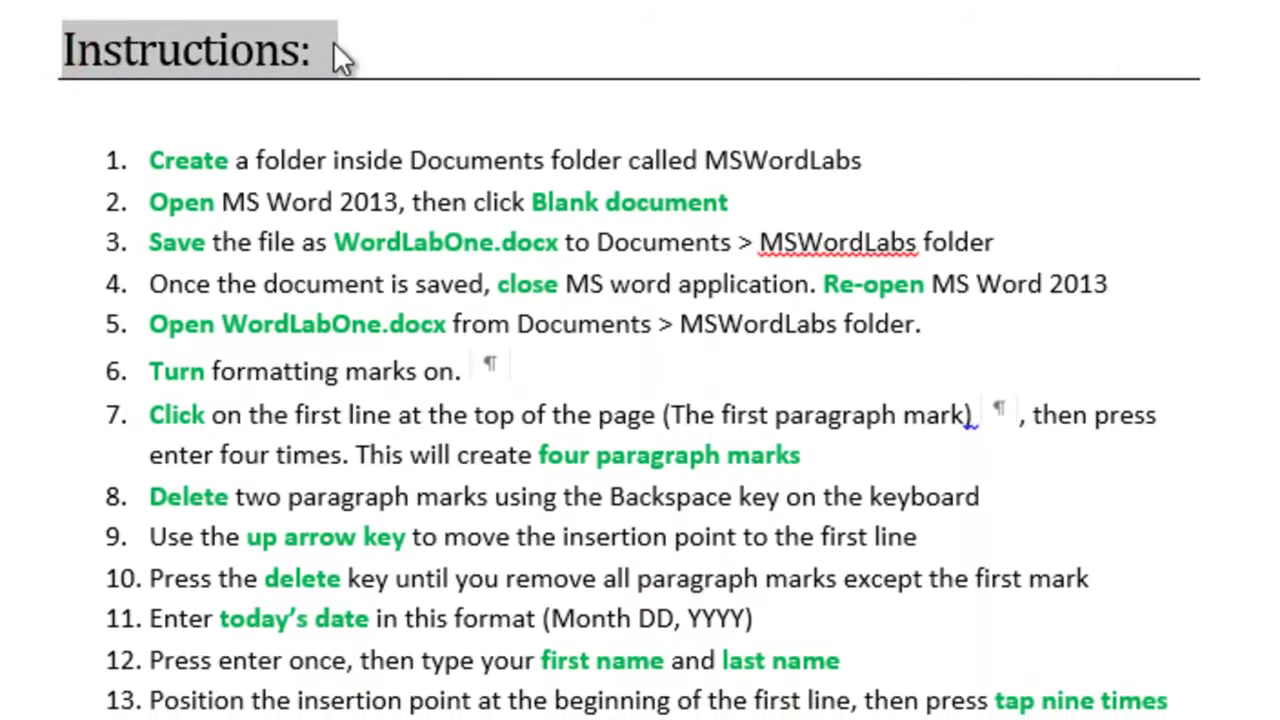
{"action": "left_click", "coordinate": [370, 164]}
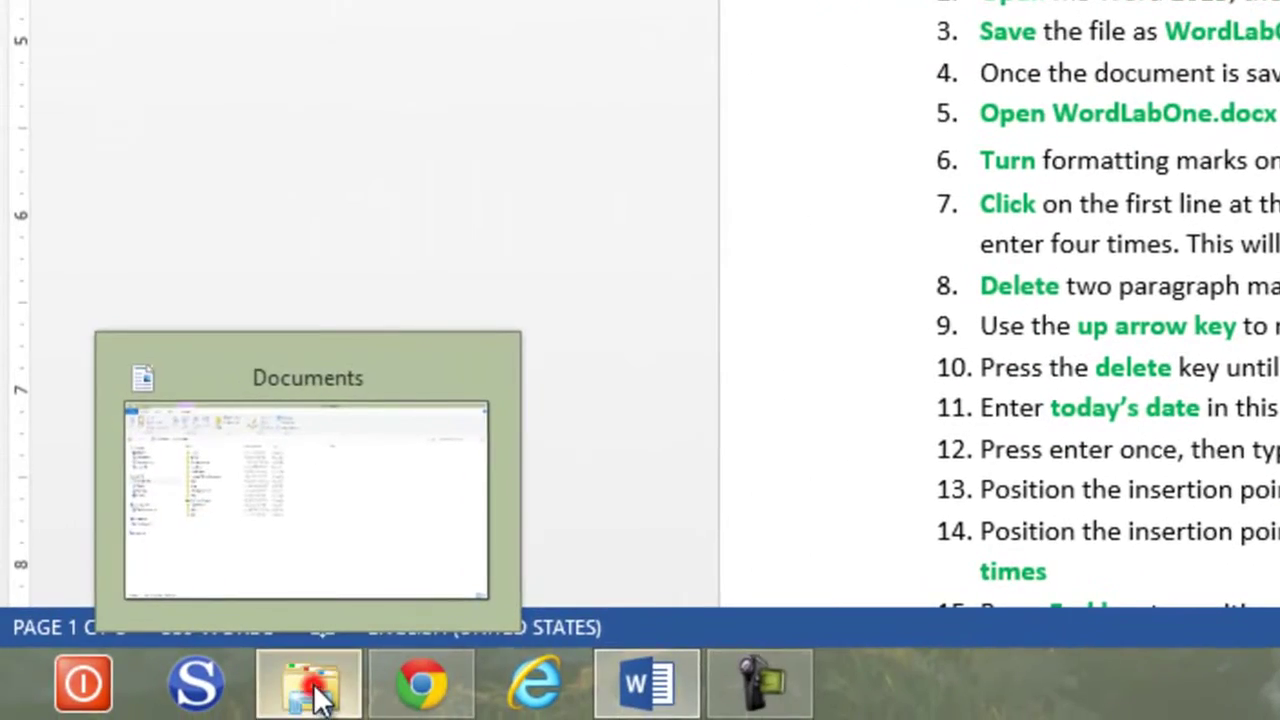
Create a folder named MSWordLabs inside the Documents library in File Explorer
{"action": "left_click", "coordinate": [320, 691]}
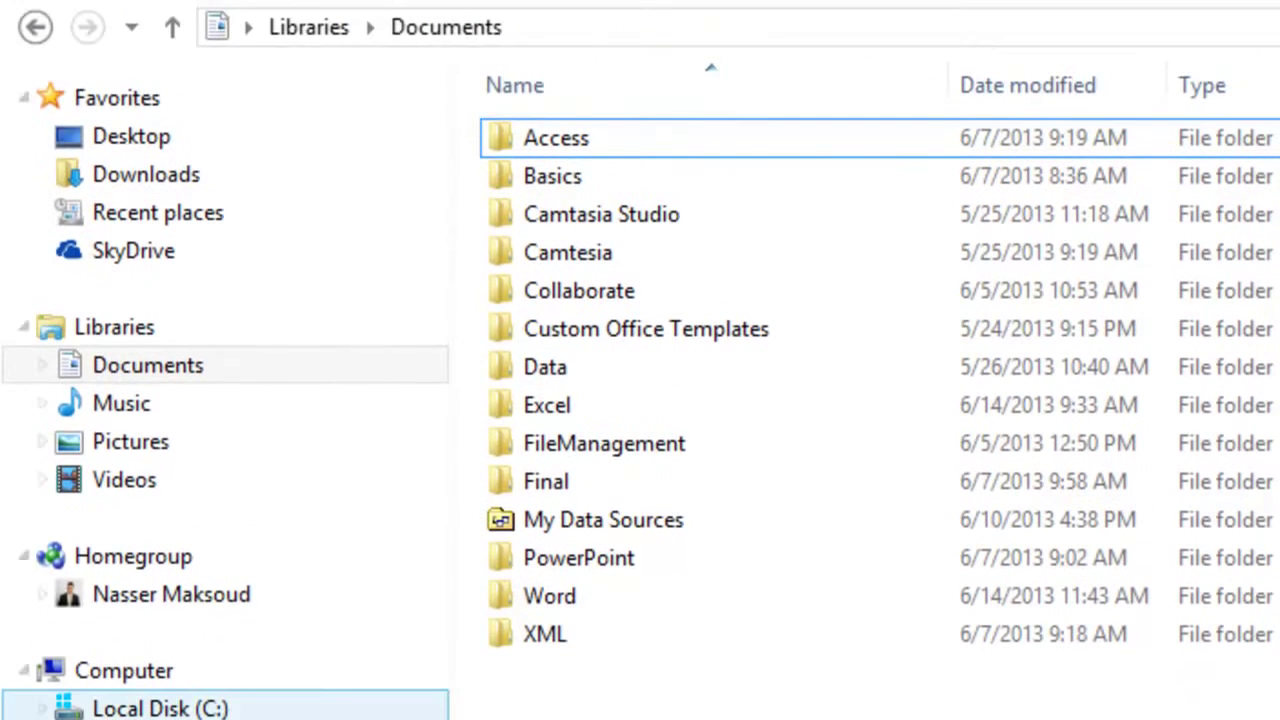
{"action": "left_click", "coordinate": [181, 368]}
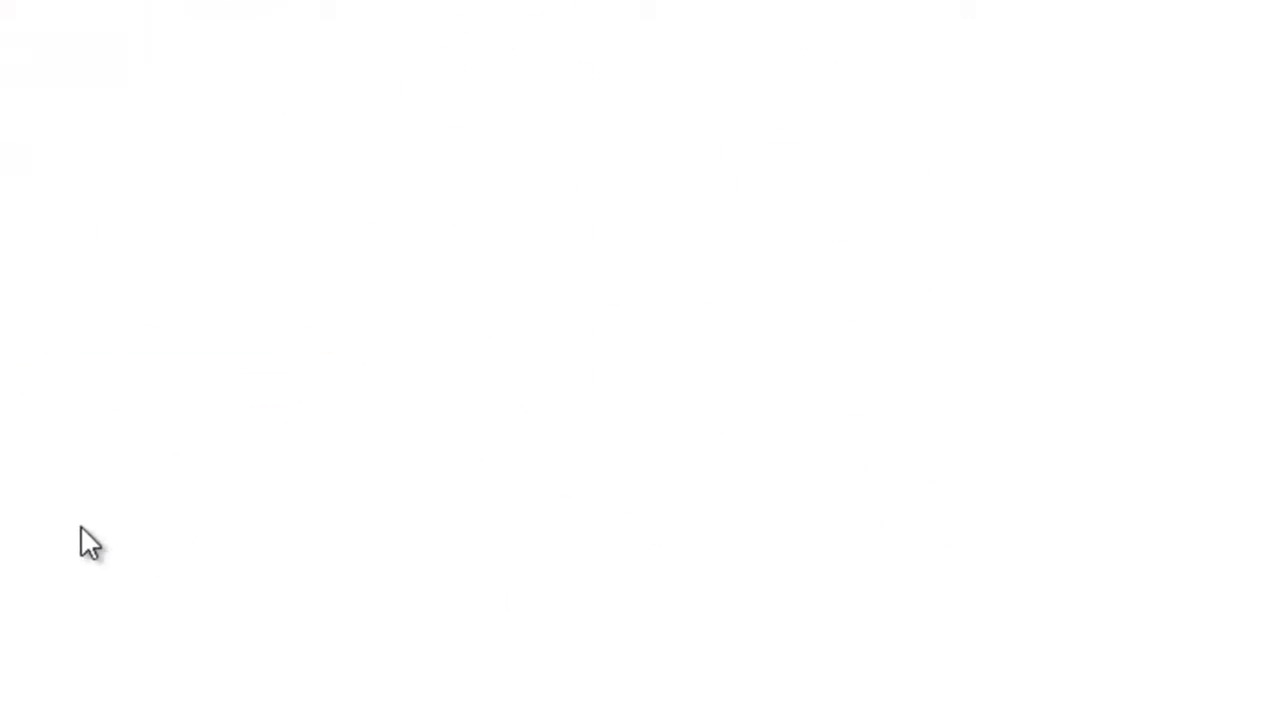
{"action": "right_click", "coordinate": [80, 527]}
{"action": "mouse_move", "coordinate": [182, 452]}
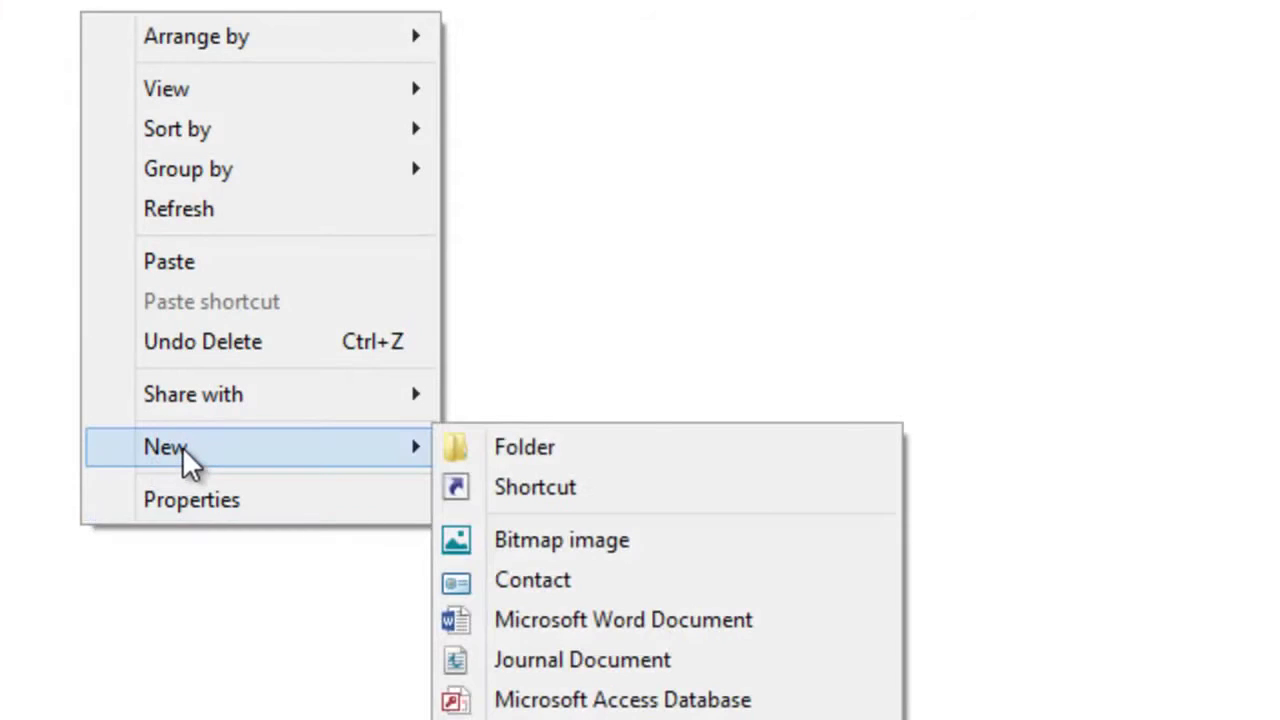
{"action": "left_click", "coordinate": [530, 450]}
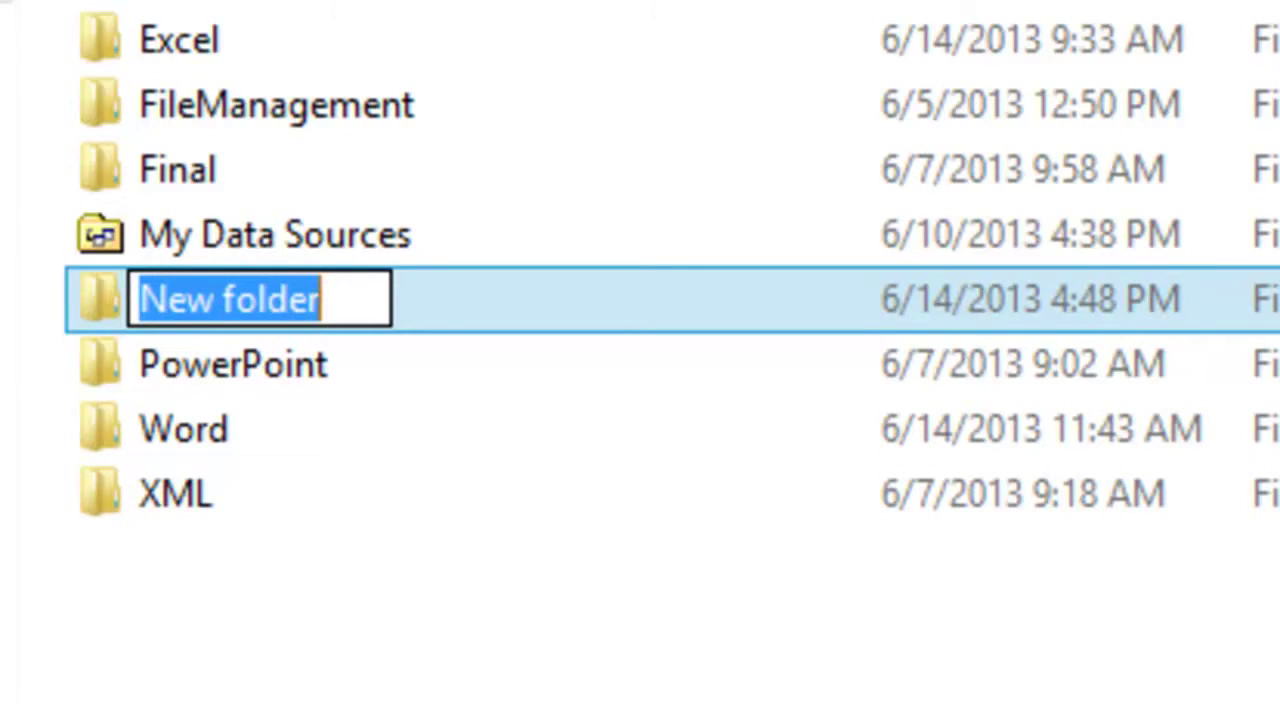
{"action": "type", "text": "MS"}
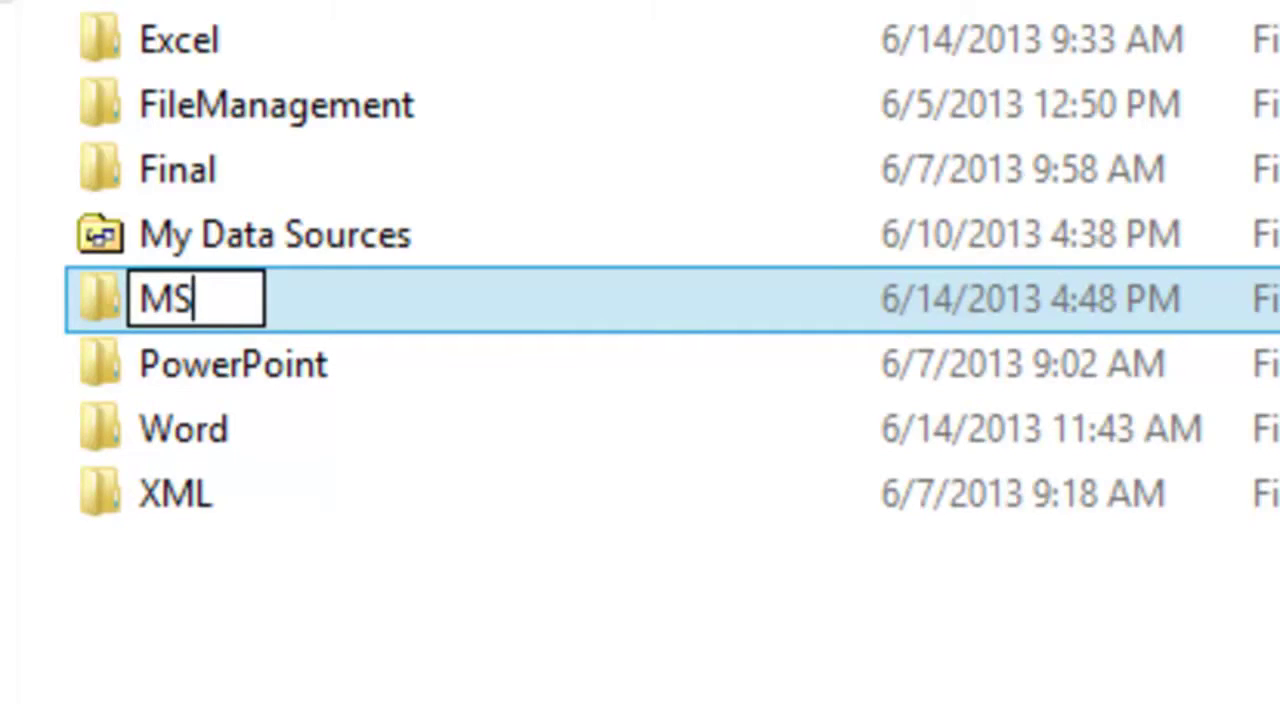
{"action": "type", "text": "WordL"}
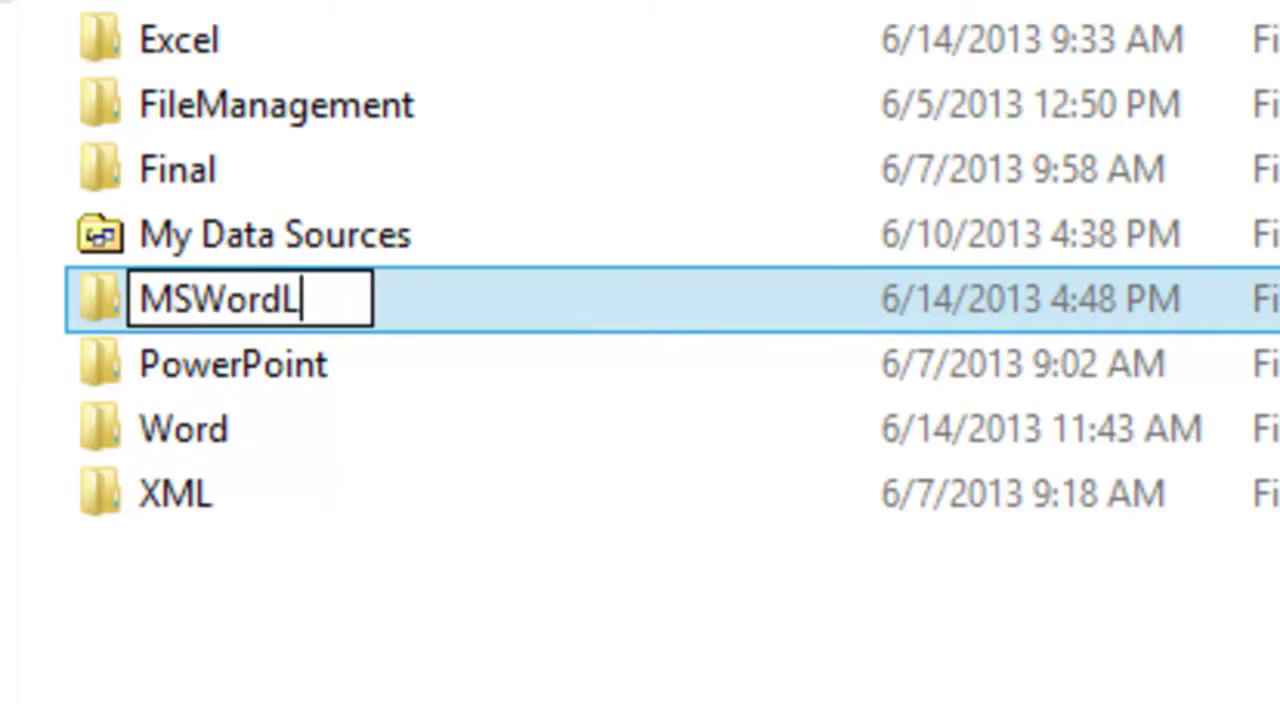
{"action": "type", "text": "abs"}
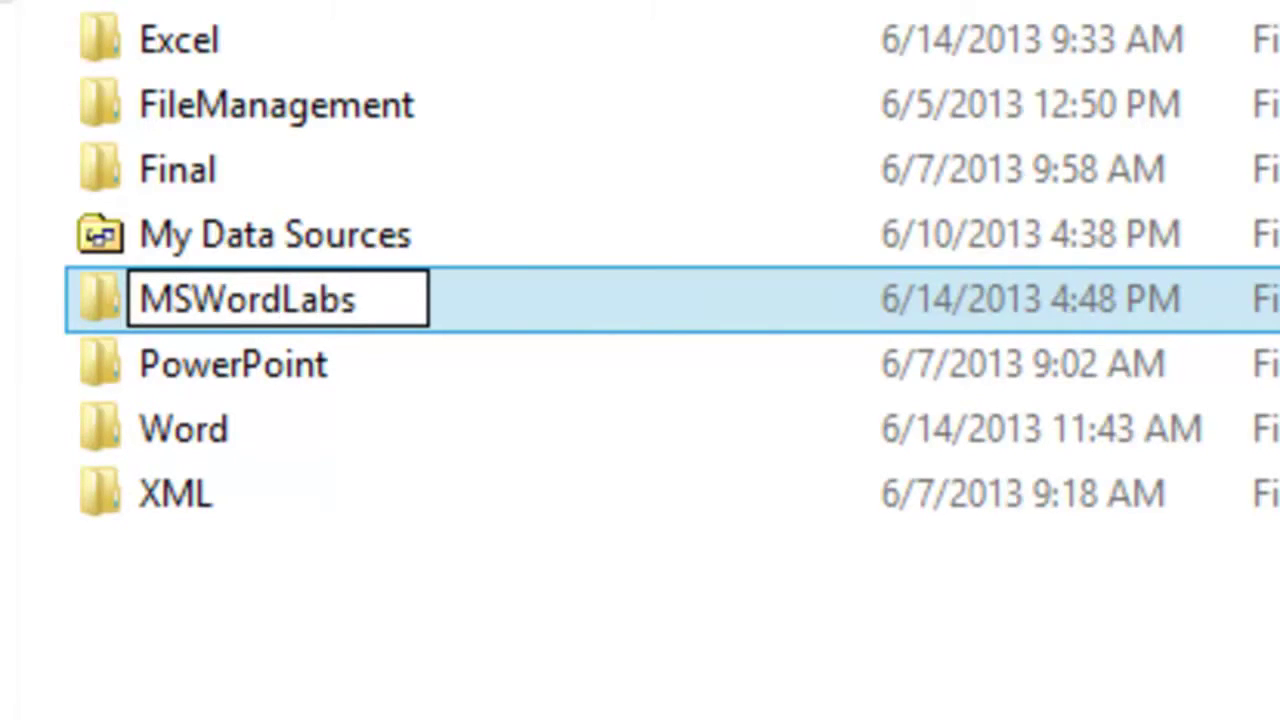
{"action": "key", "text": "Return"}
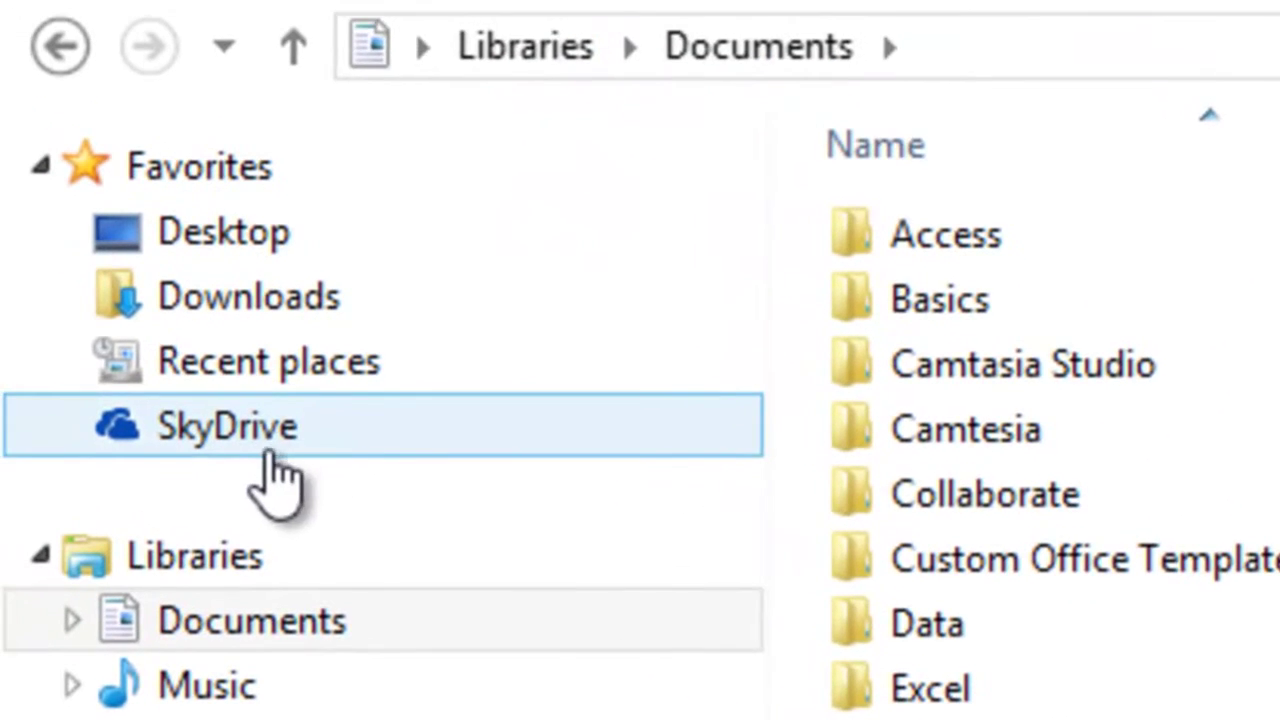
Create another folder named MSWordLabs inside the Documents folder on SkyDrive
{"action": "left_click", "coordinate": [265, 450]}
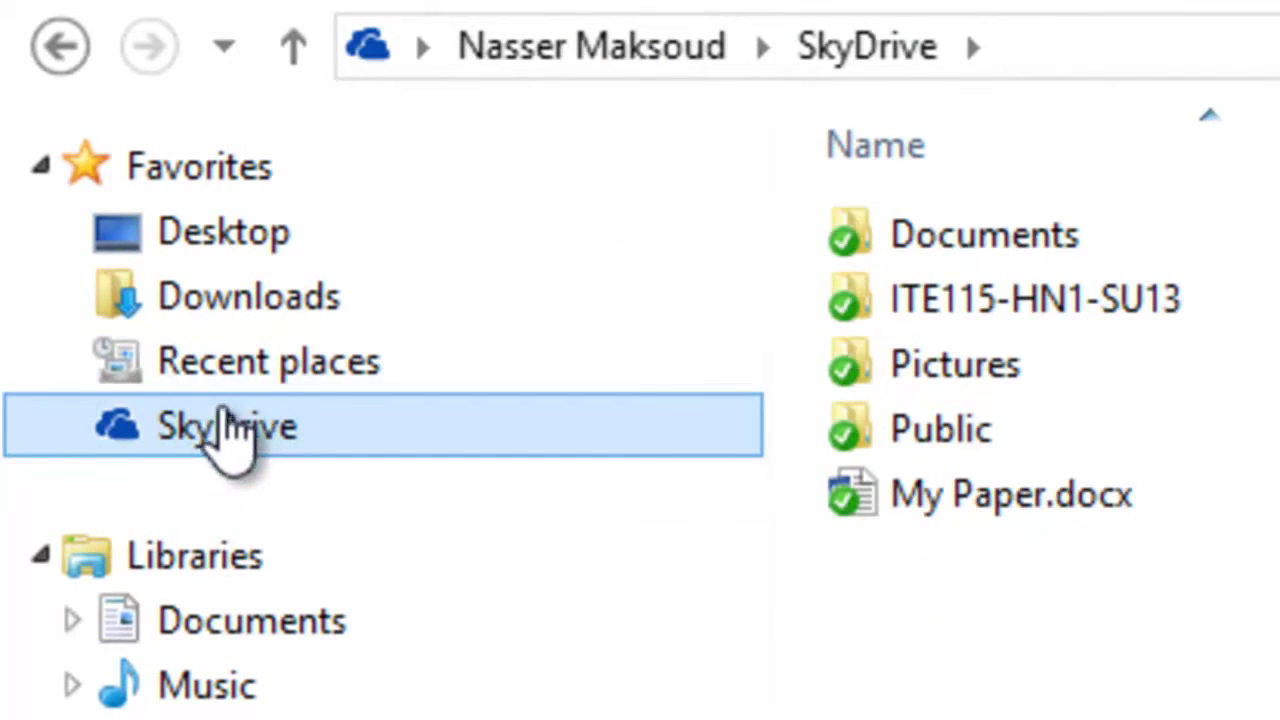
{"action": "left_click", "coordinate": [985, 240]}
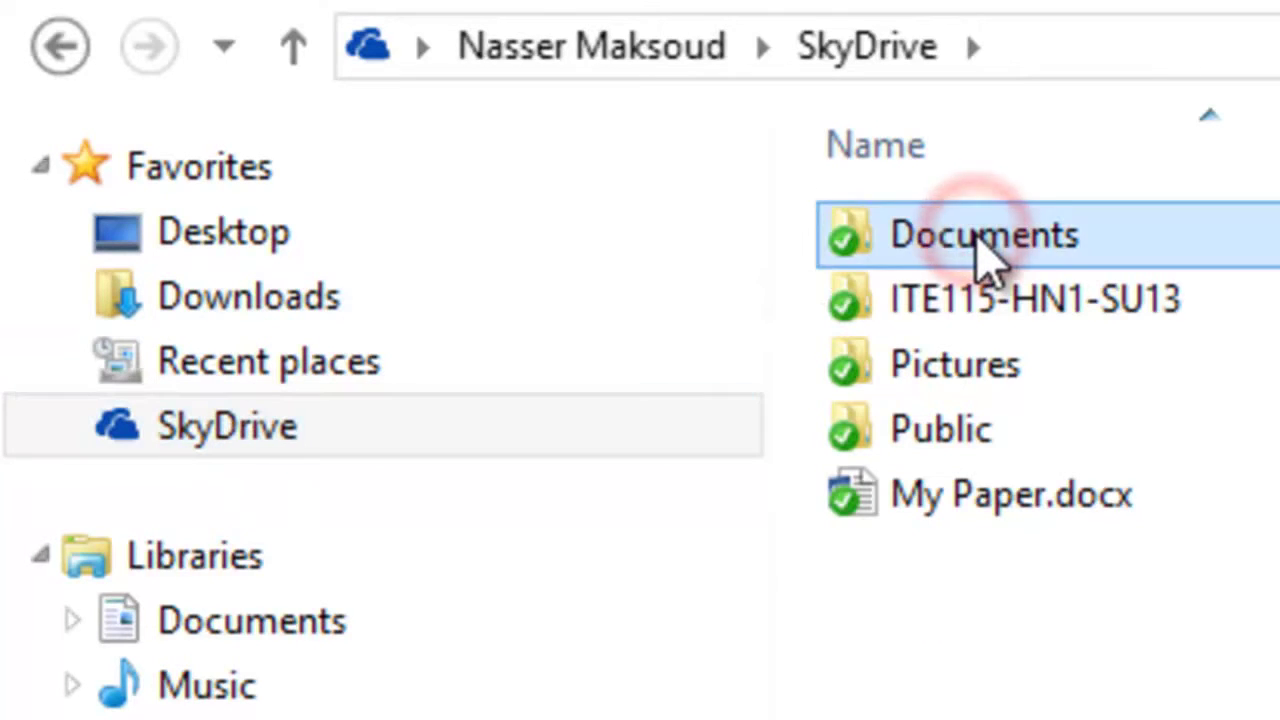
{"action": "double_click", "coordinate": [985, 240]}
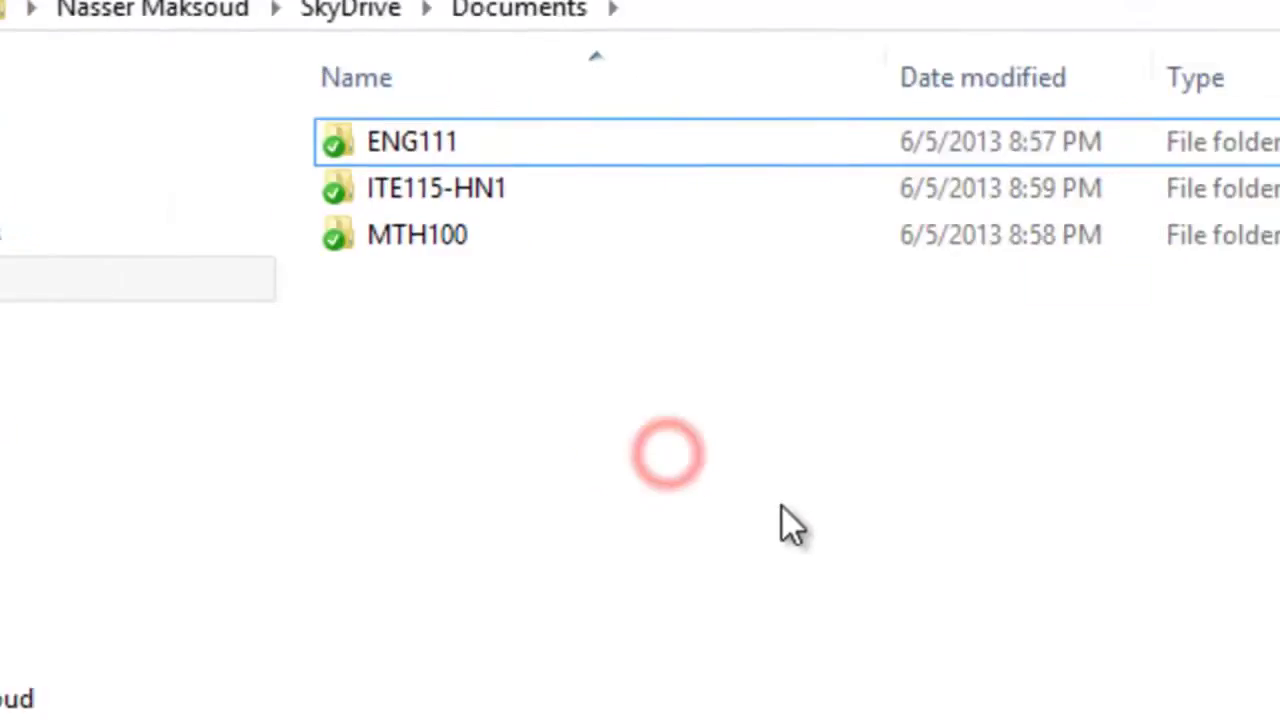
{"action": "right_click", "coordinate": [410, 376]}
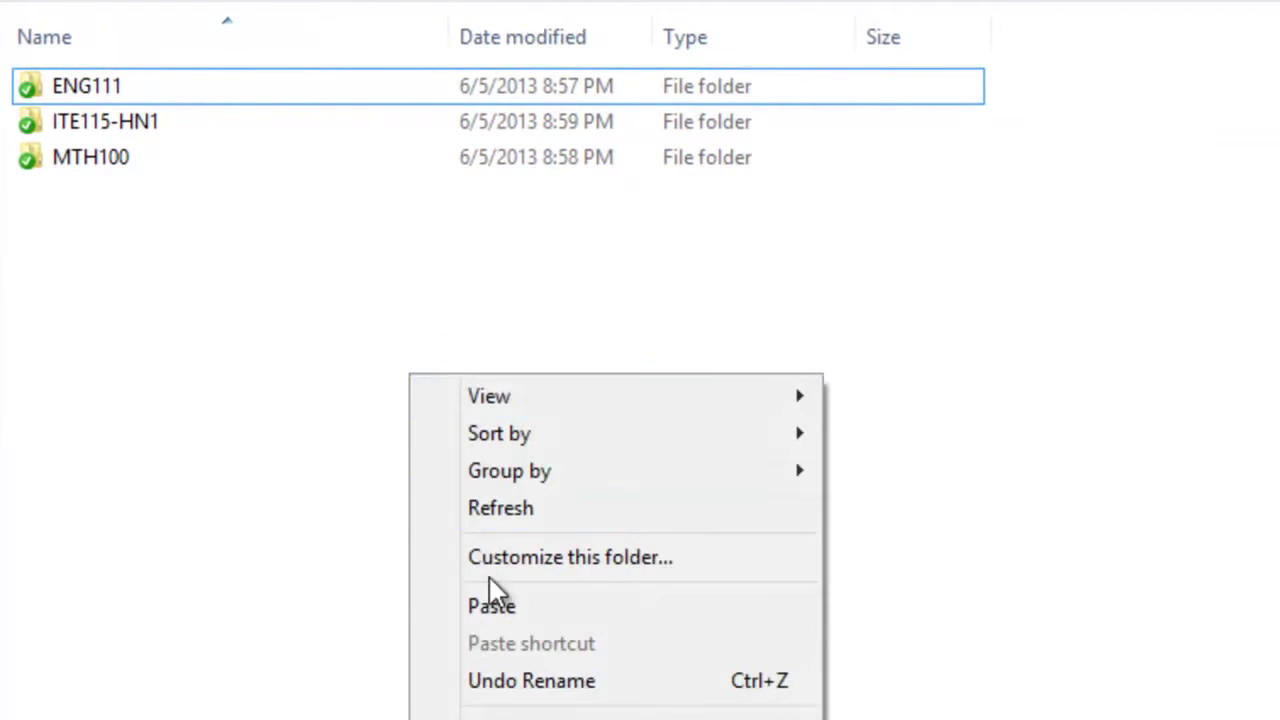
{"action": "mouse_move", "coordinate": [500, 718]}
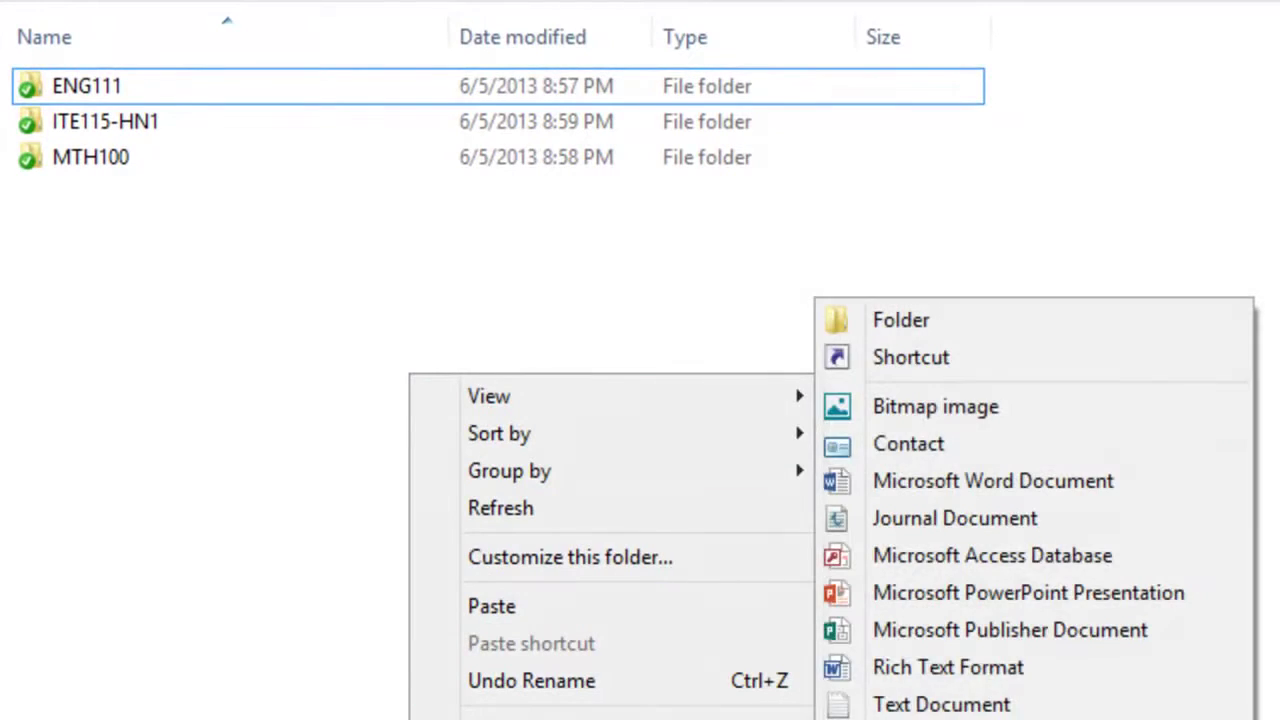
{"action": "left_click", "coordinate": [950, 316]}
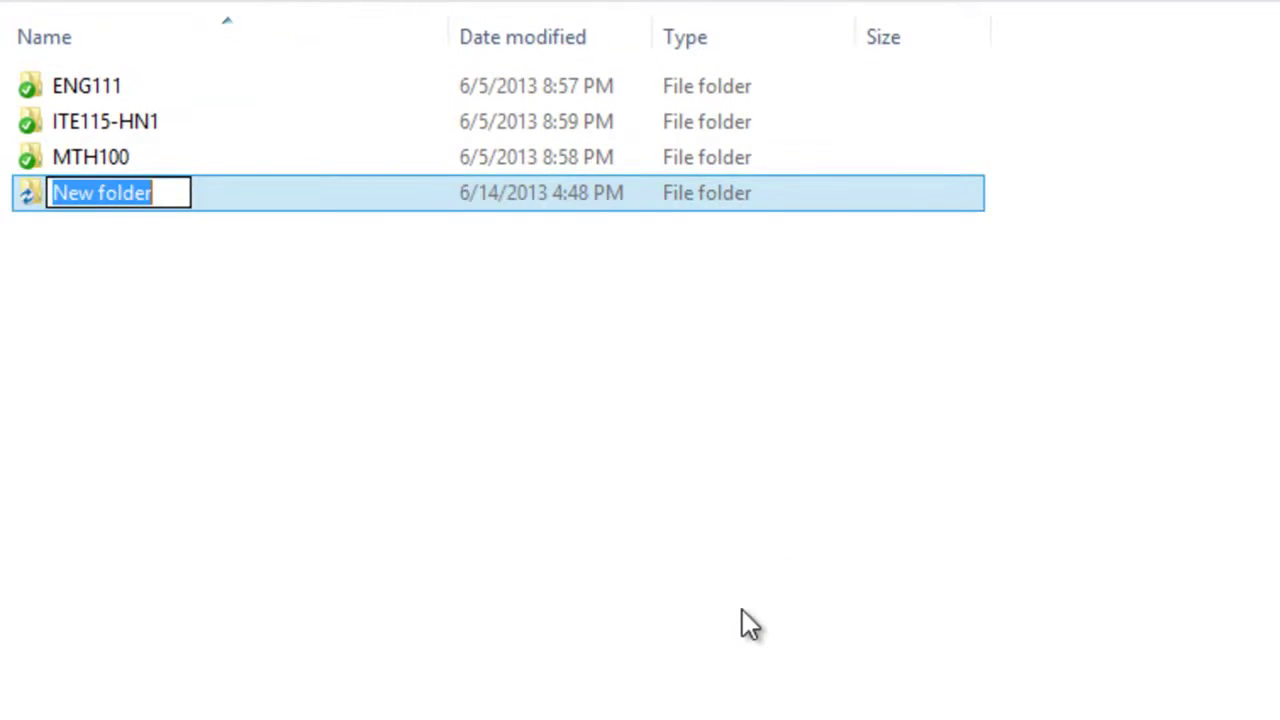
{"action": "type", "text": "MS"}
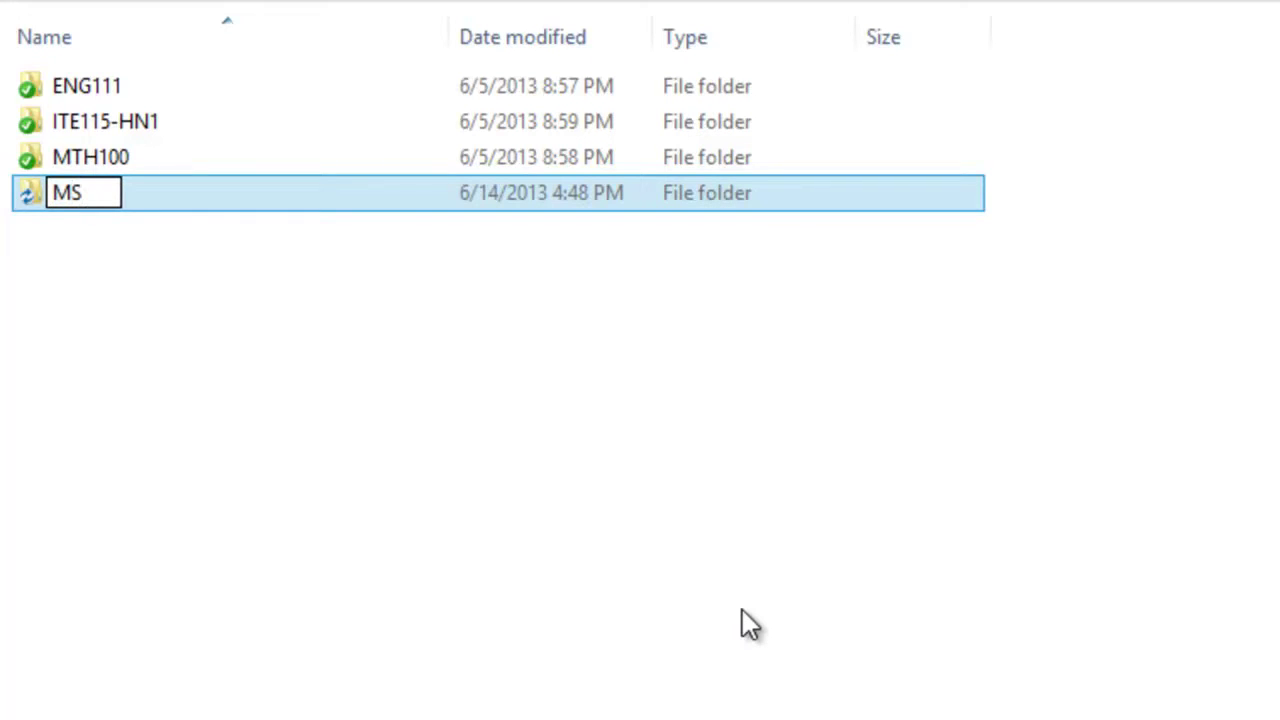
{"action": "type", "text": "WordL"}
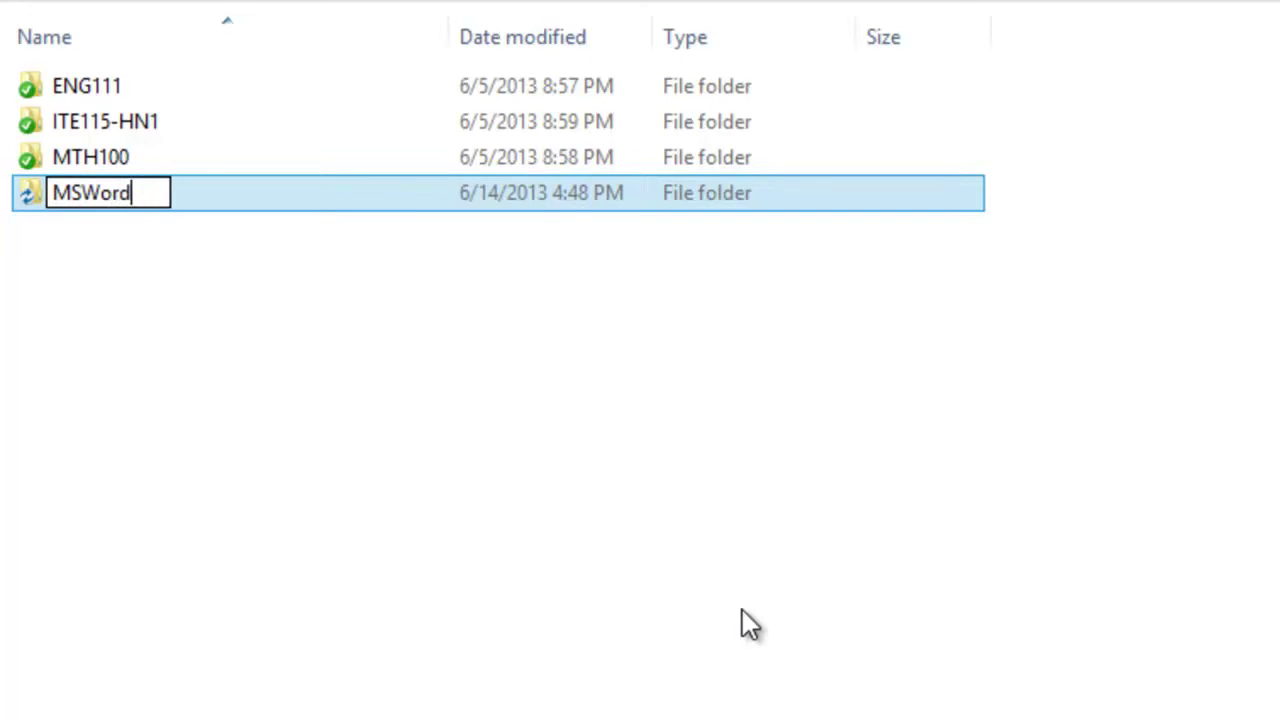
{"action": "type", "text": "abs"}
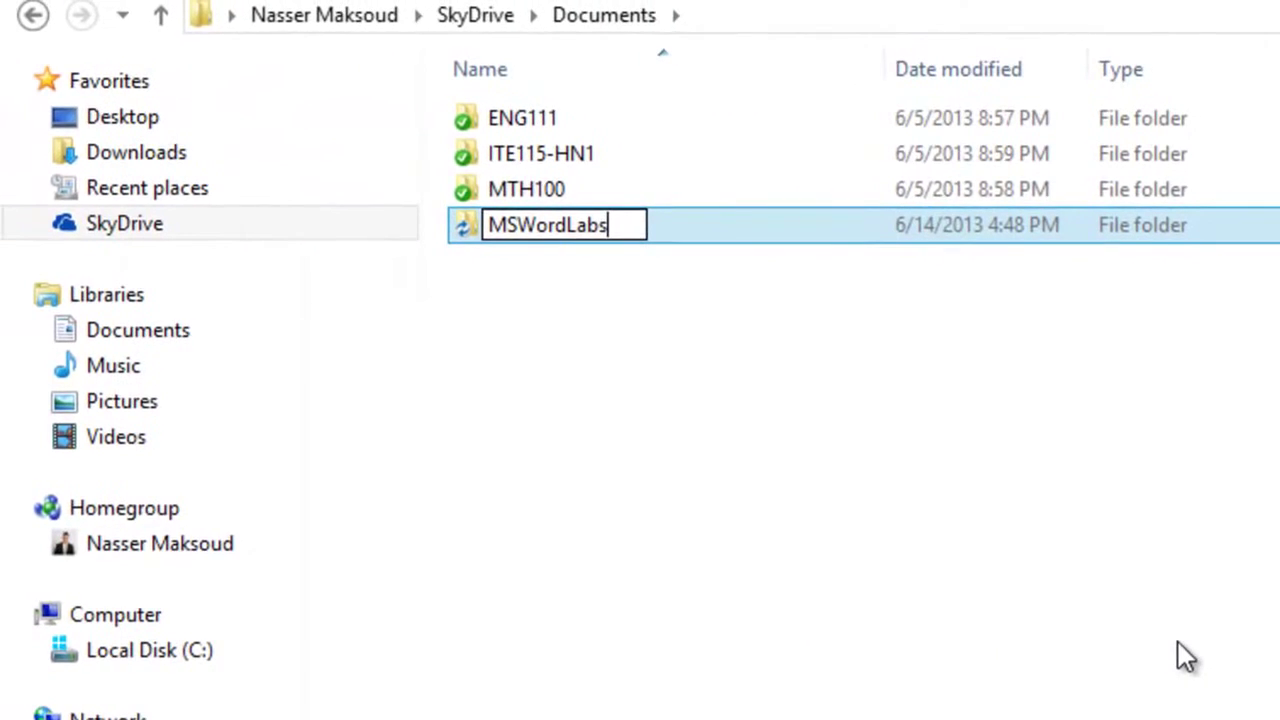
{"action": "key", "text": "Return"}
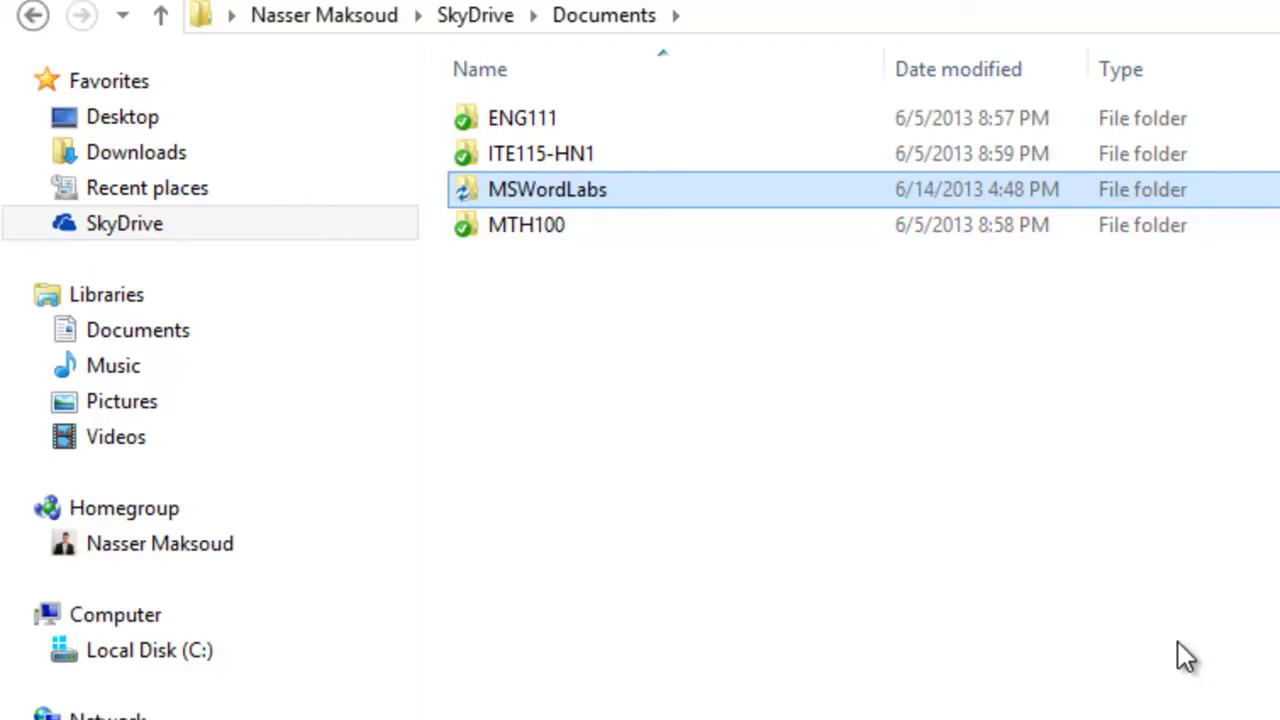
Return to the lab instructions in Word and read the first instructions, on creating the folder and saving the file
{"action": "left_click", "coordinate": [1229, 9]}
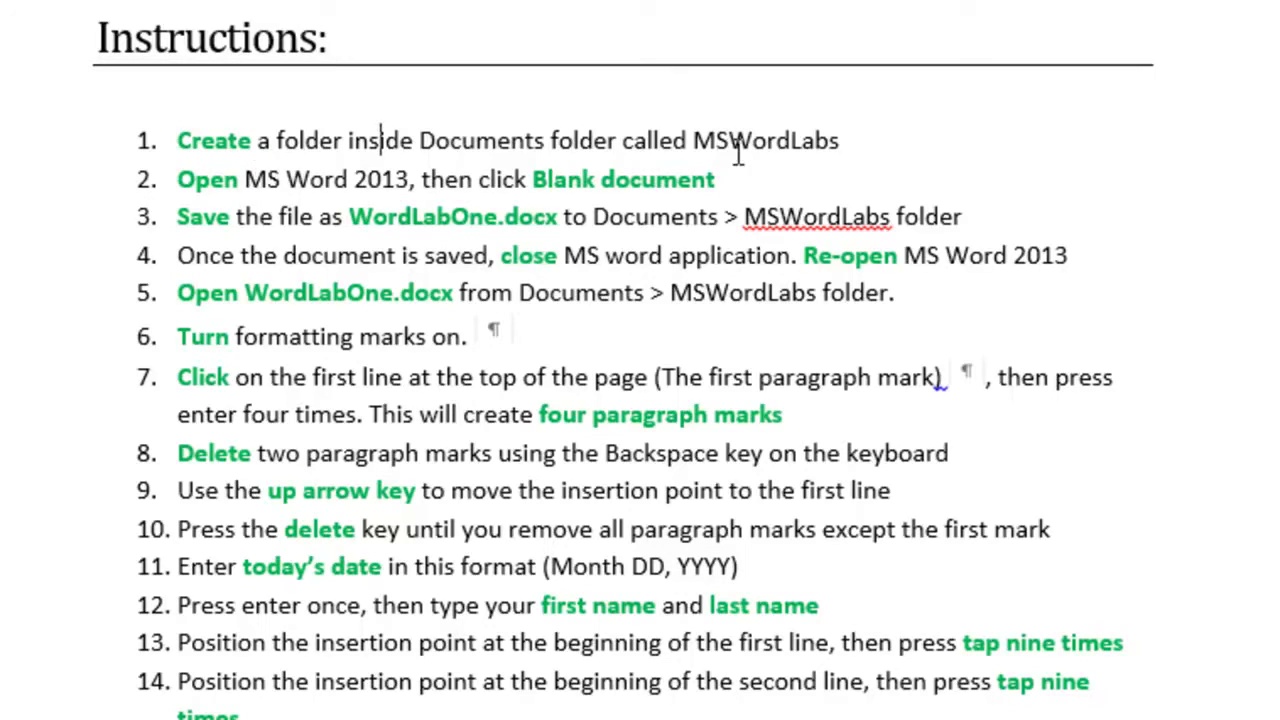
{"action": "left_click", "coordinate": [186, 146]}
{"action": "left_click_drag", "start_coordinate": [262, 146], "coordinate": [845, 141]}
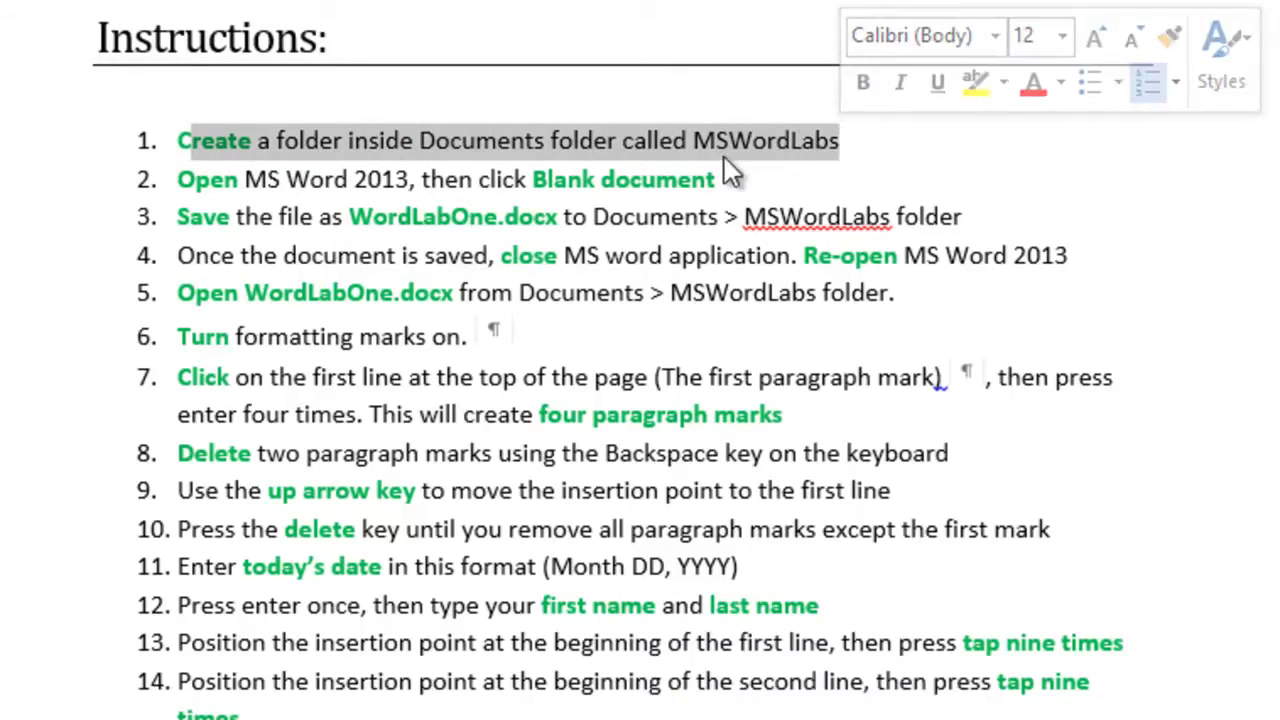
{"action": "left_click", "coordinate": [280, 216]}
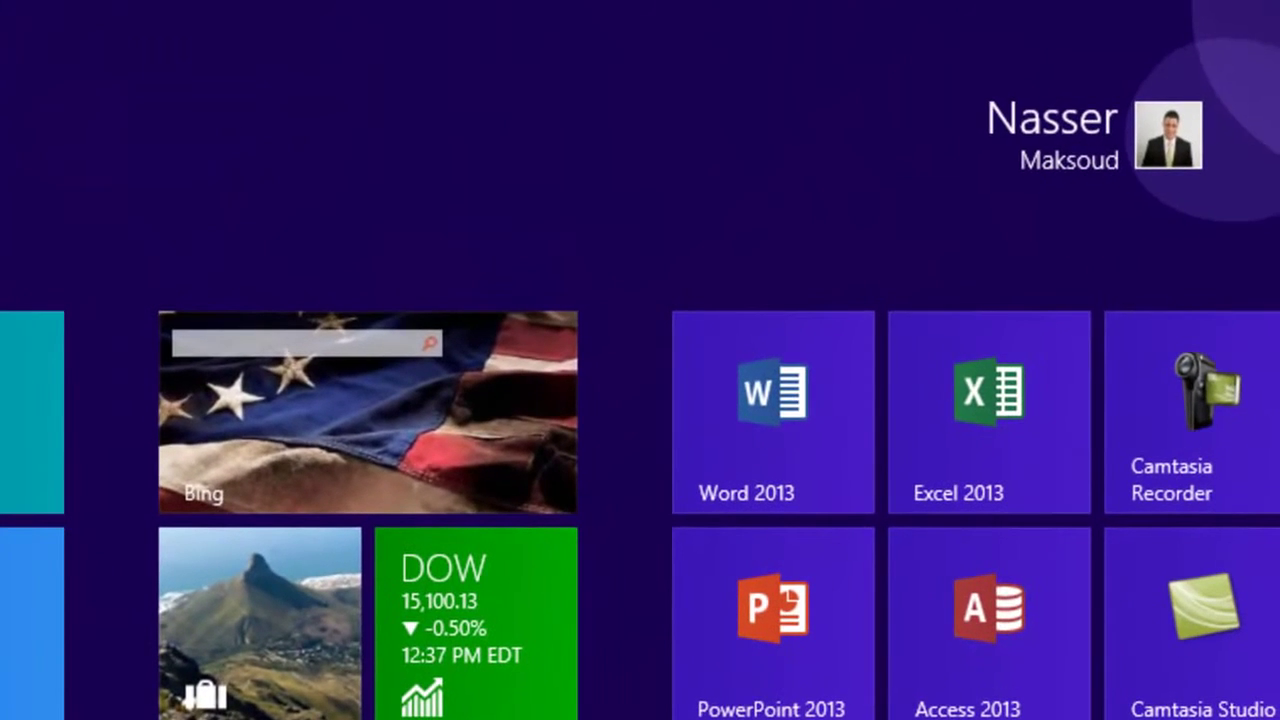
{"action": "type", "text": "wor"}
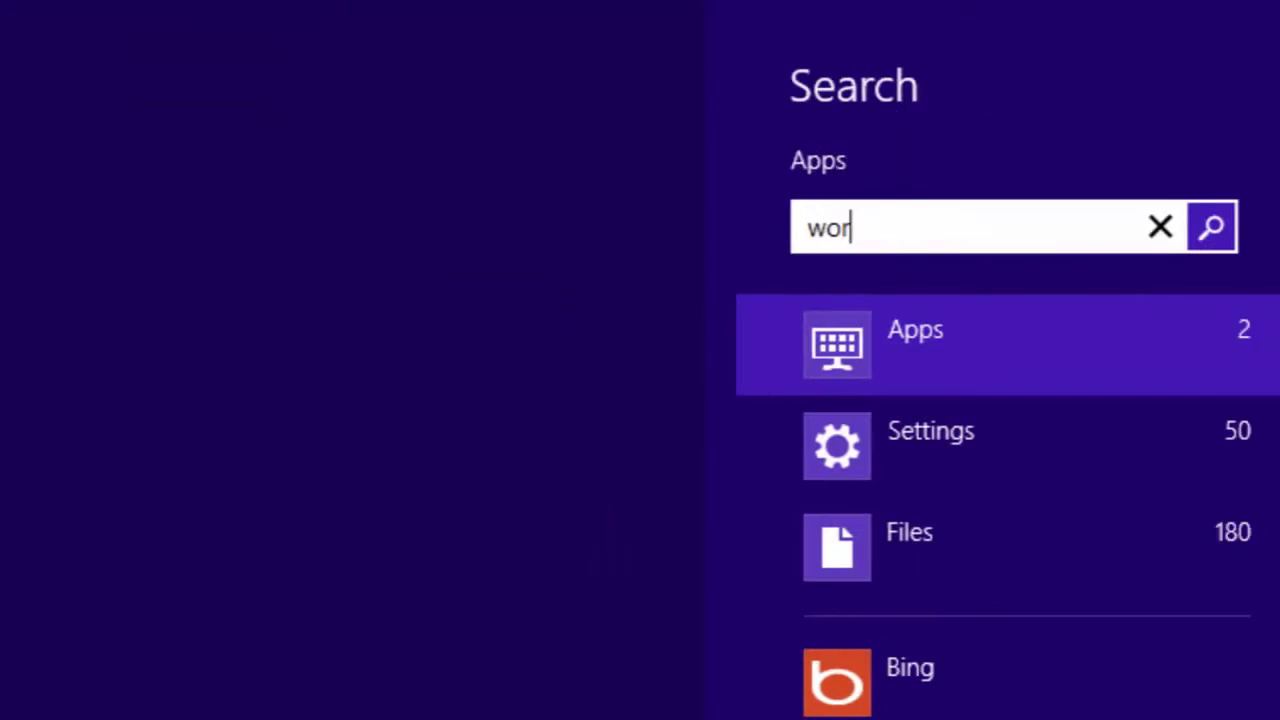
{"action": "key", "text": "Return"}
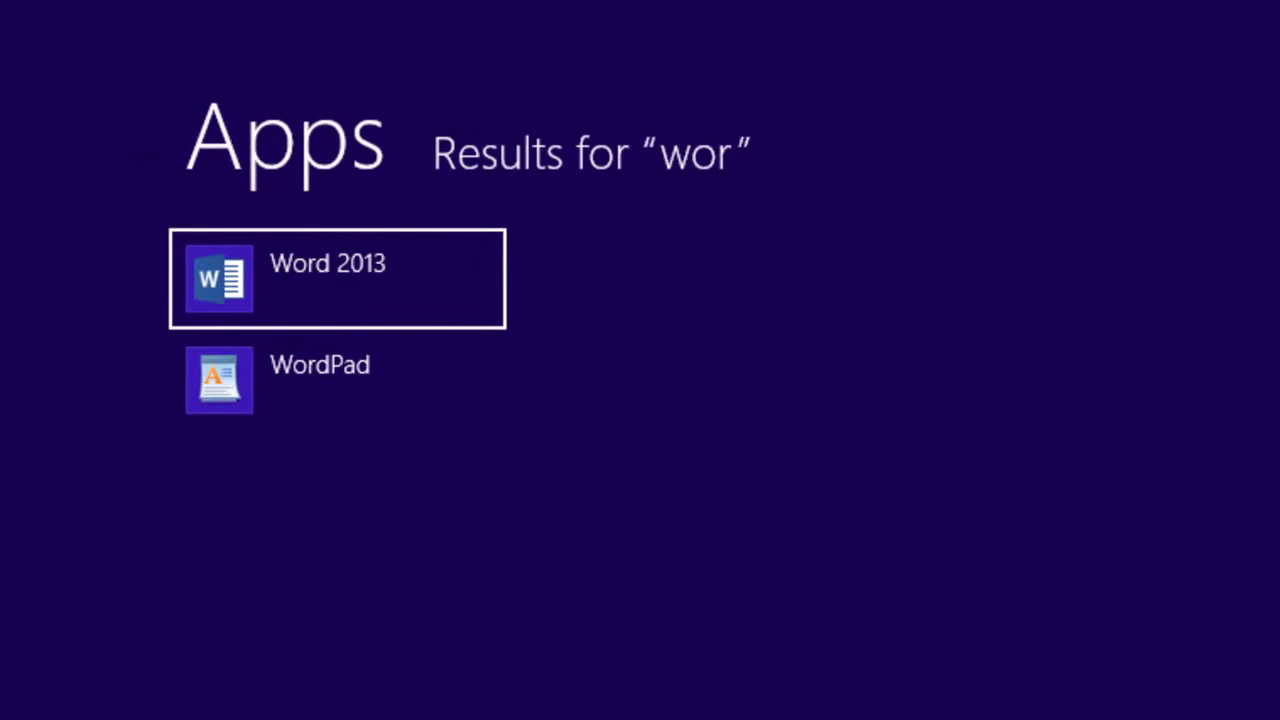
{"action": "type", "text": "d"}
{"action": "left_click", "coordinate": [166, 126]}
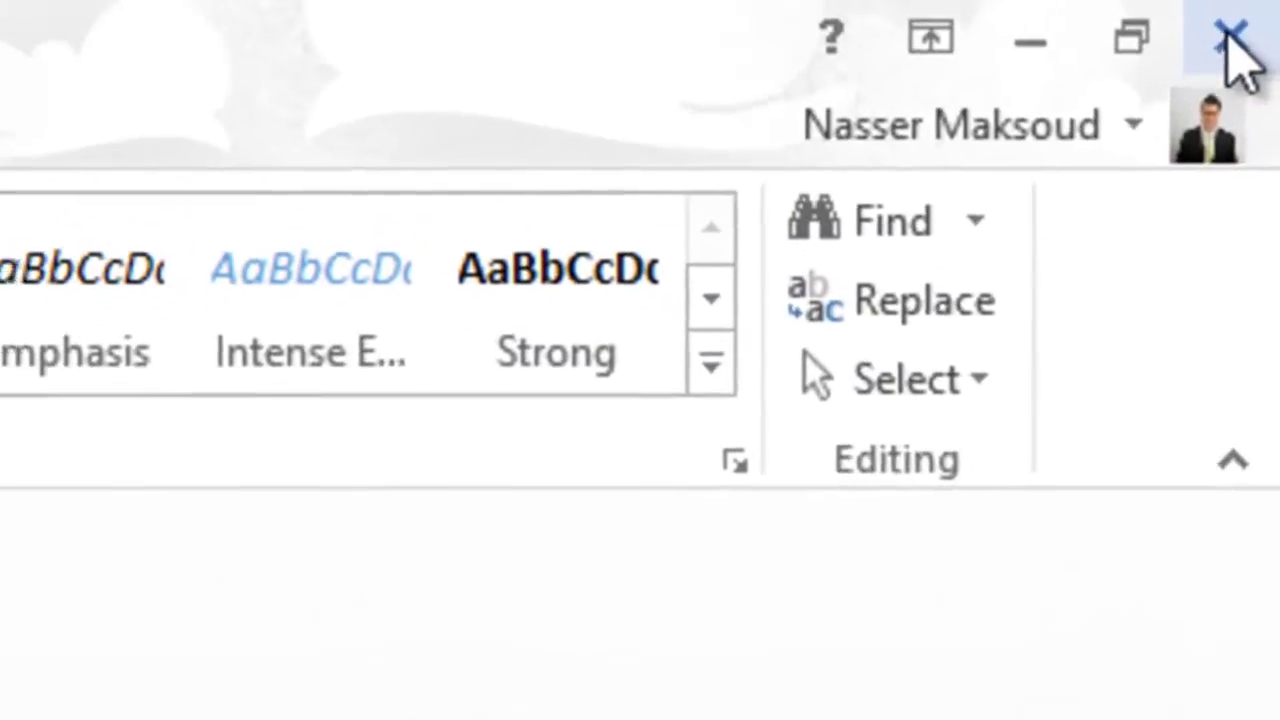
Close the open Word window, and start Word 2013 again with a new blank document
{"action": "left_click", "coordinate": [1232, 42]}
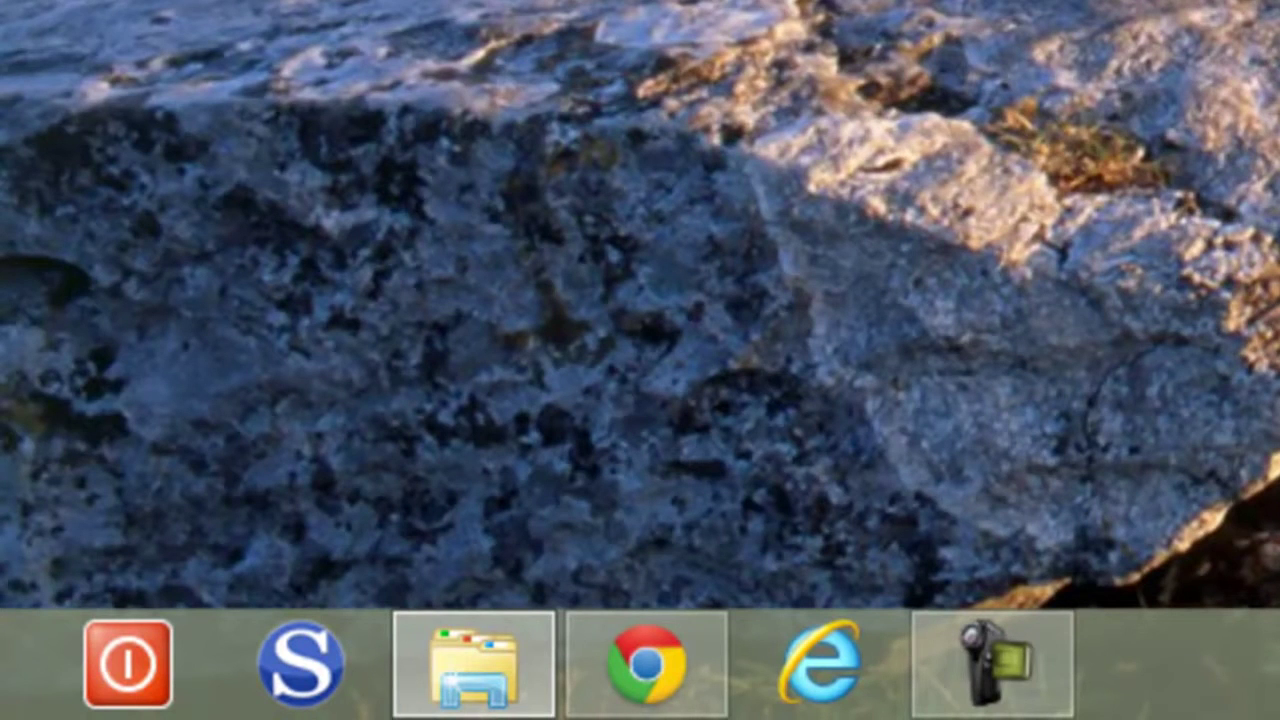
{"action": "key", "text": "super"}
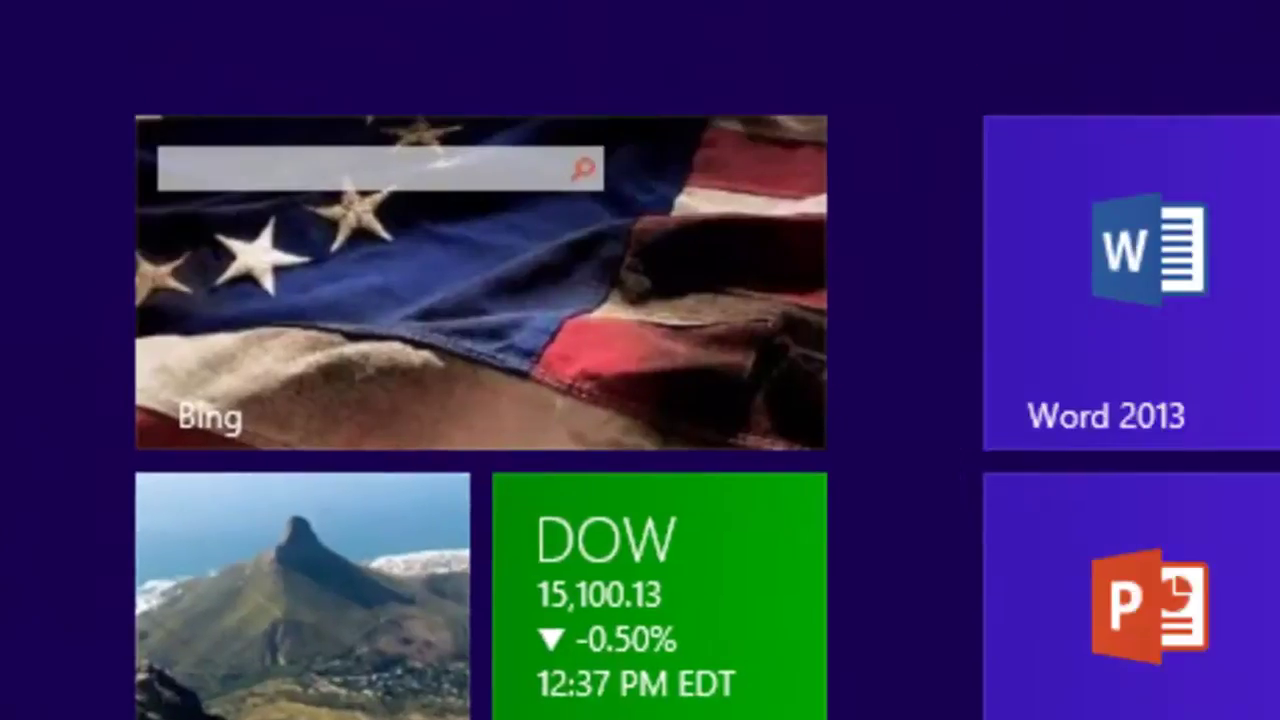
{"action": "type", "text": "word"}
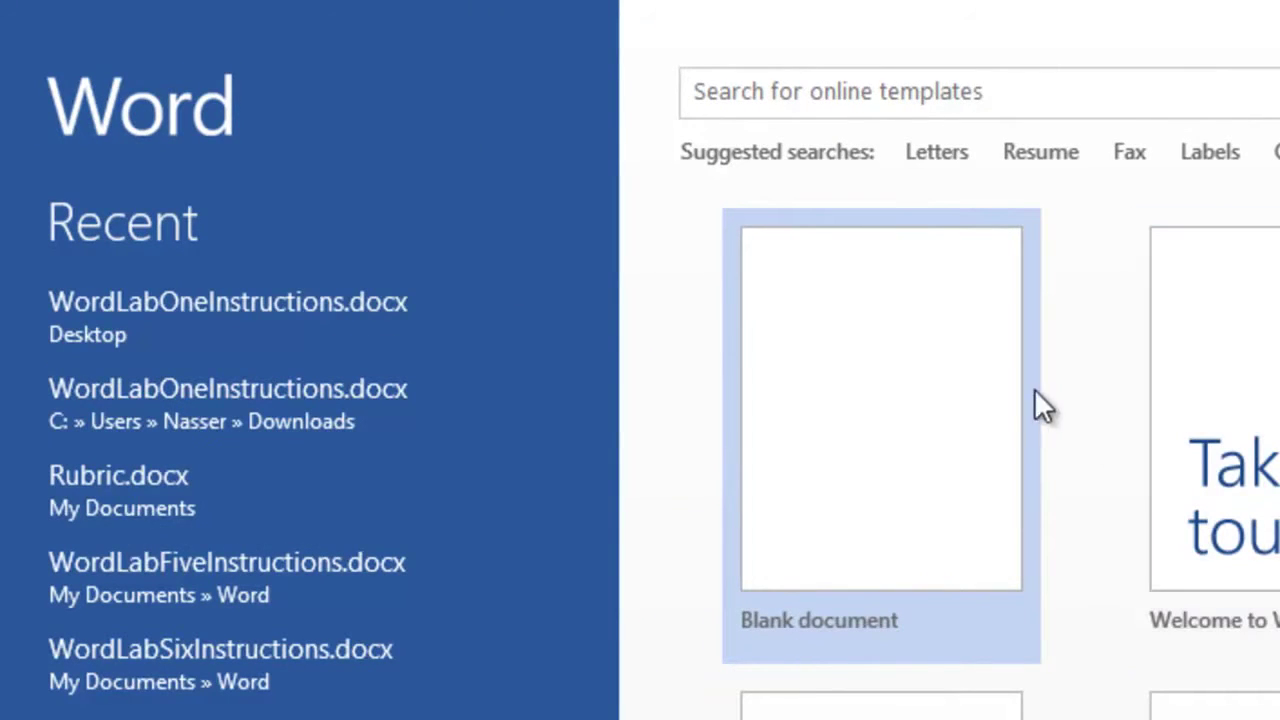
{"action": "left_click", "coordinate": [926, 388]}
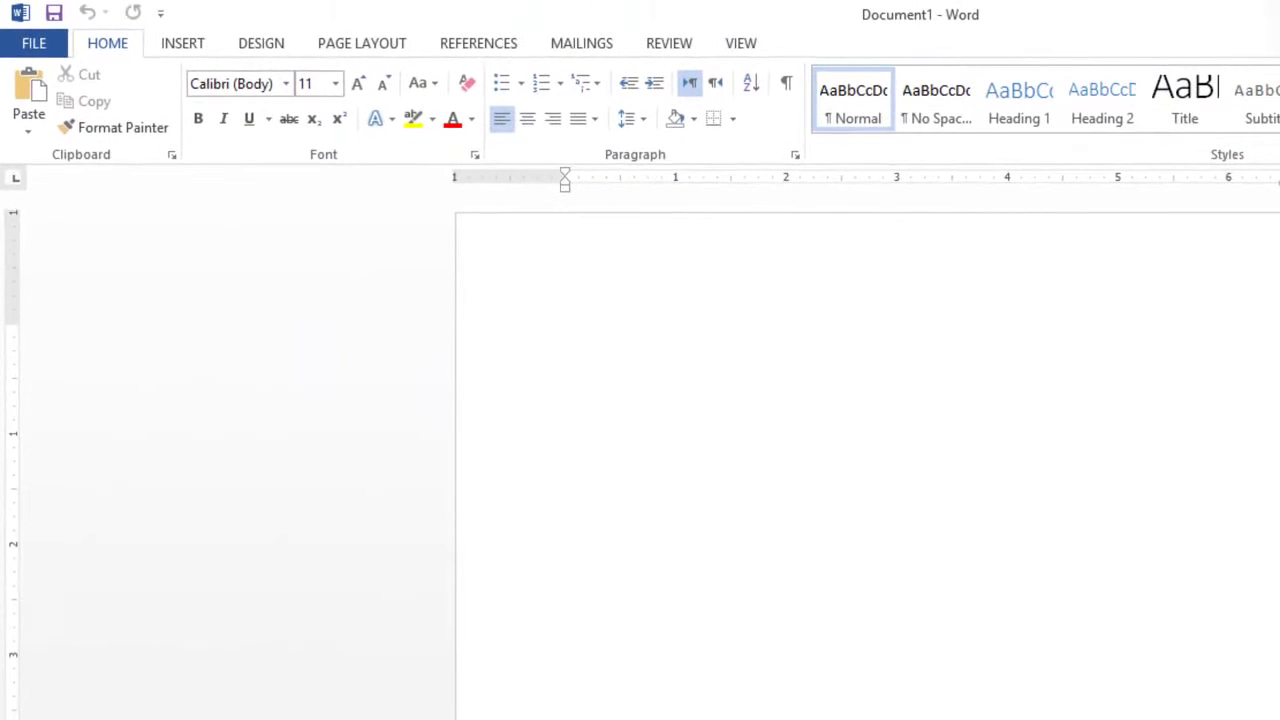
Open the WordLabOneInstructions.docx file from the desktop again
{"action": "key", "text": "super+d"}
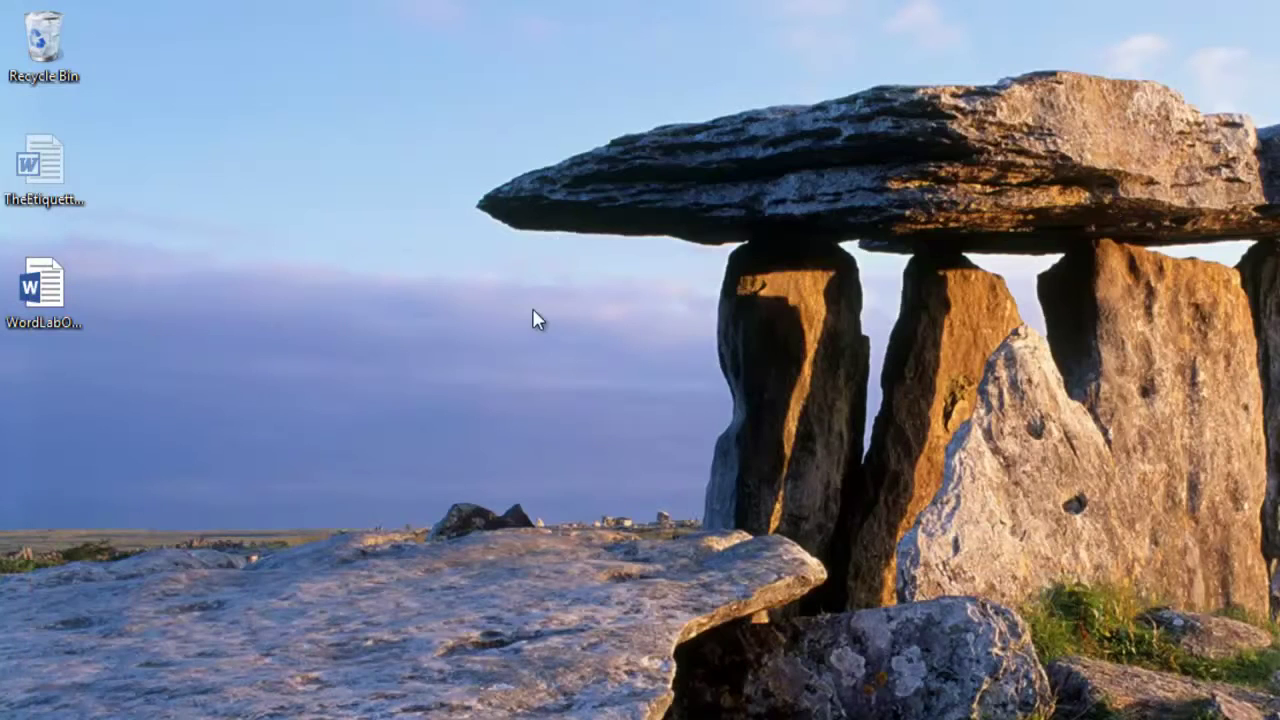
{"action": "double_click", "coordinate": [42, 285]}
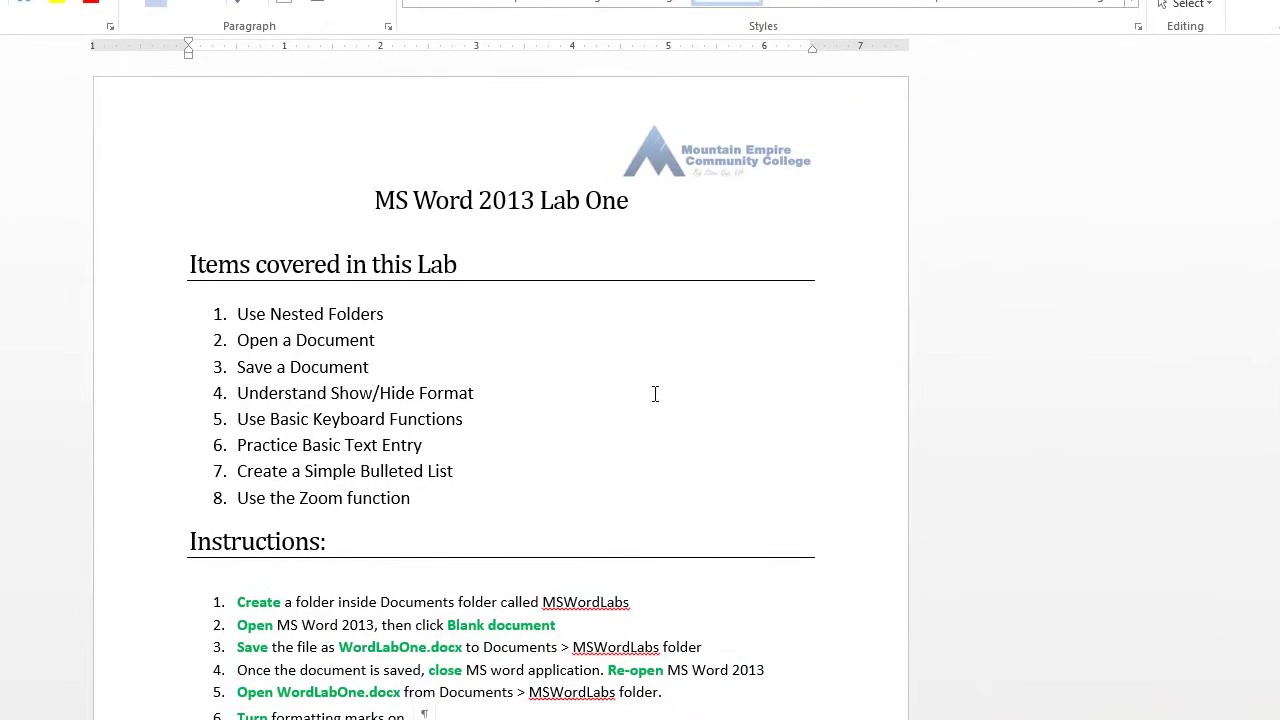
{"action": "left_click", "coordinate": [373, 394]}
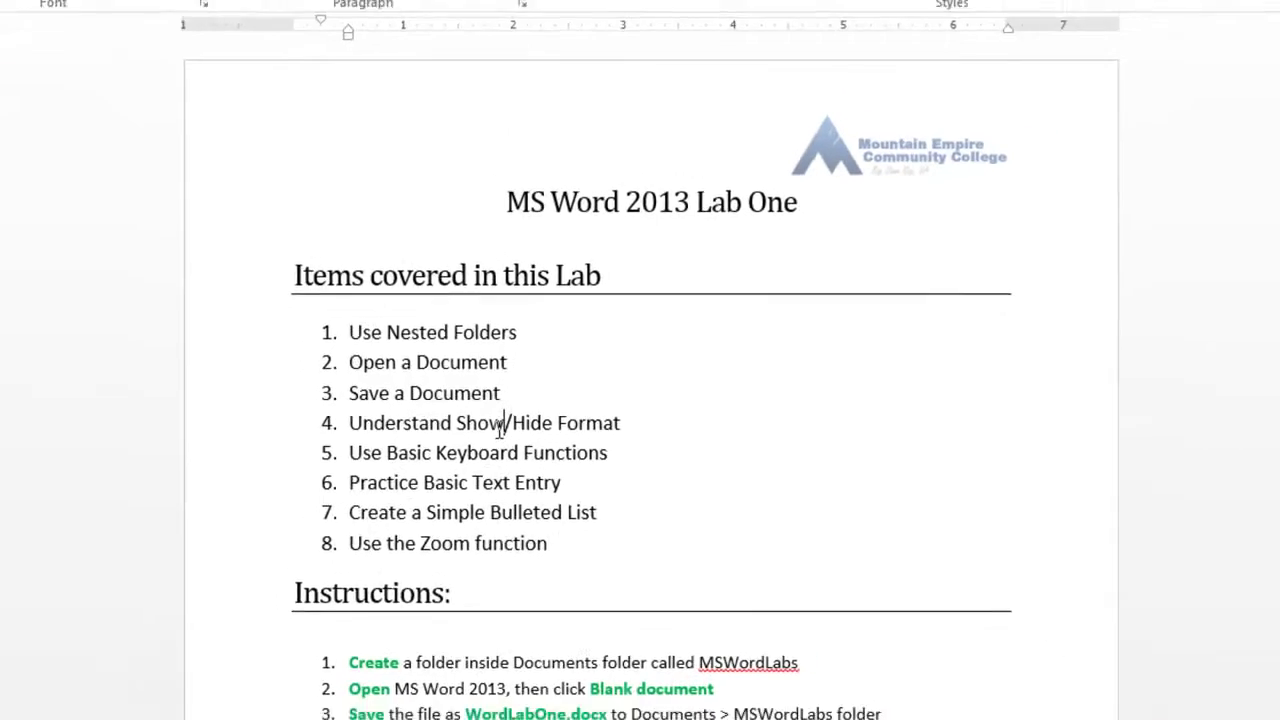
Place the blank document and WordLabOneInstructions.docx side by side, with the instructions on the screen's right half, and show the instructions window's view options
{"action": "key", "text": "ctrl+n"}
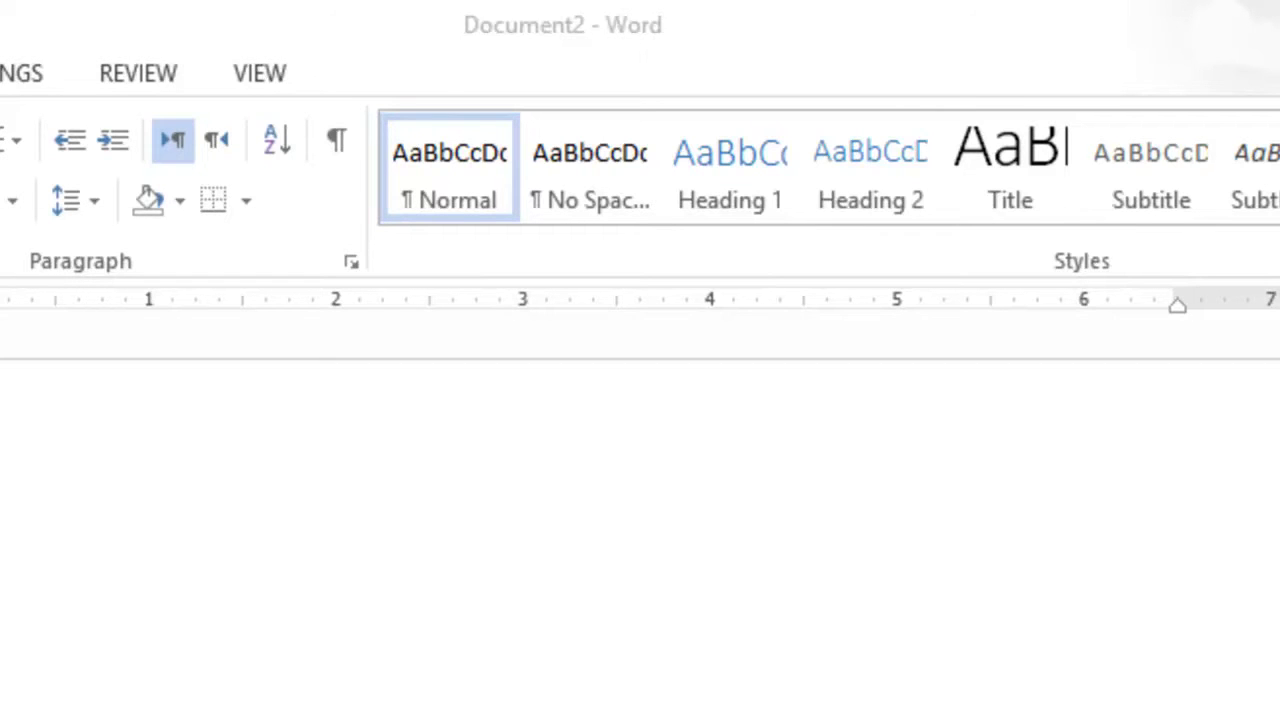
{"action": "left_click", "coordinate": [130, 690]}
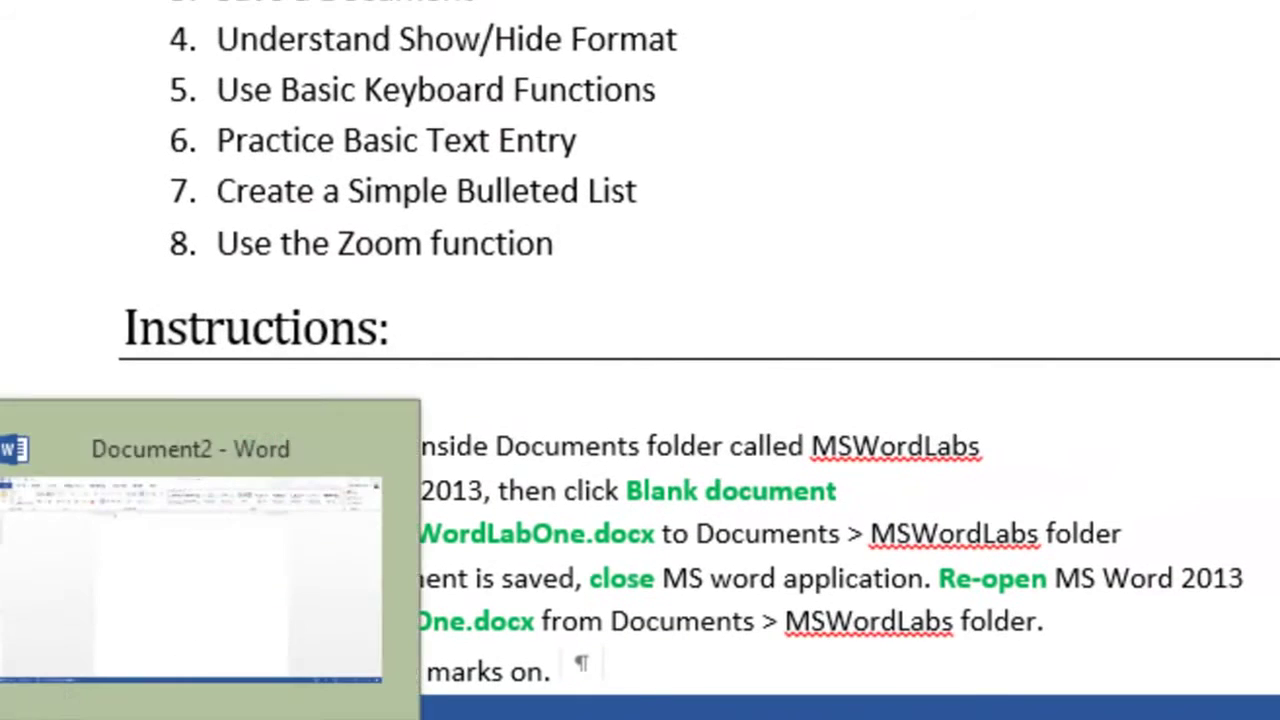
{"action": "left_click", "coordinate": [129, 577]}
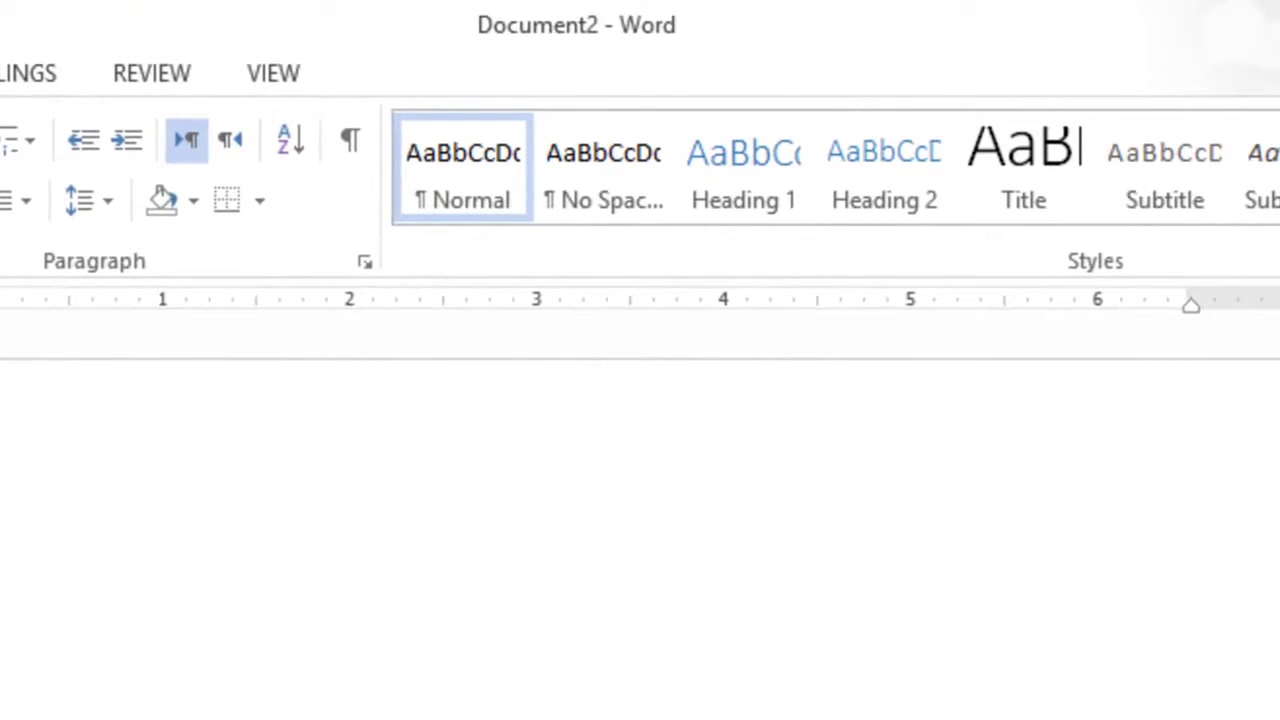
{"action": "double_click", "coordinate": [530, 24]}
{"action": "left_click_drag", "start_coordinate": [552, 45], "coordinate": [6, 573]}
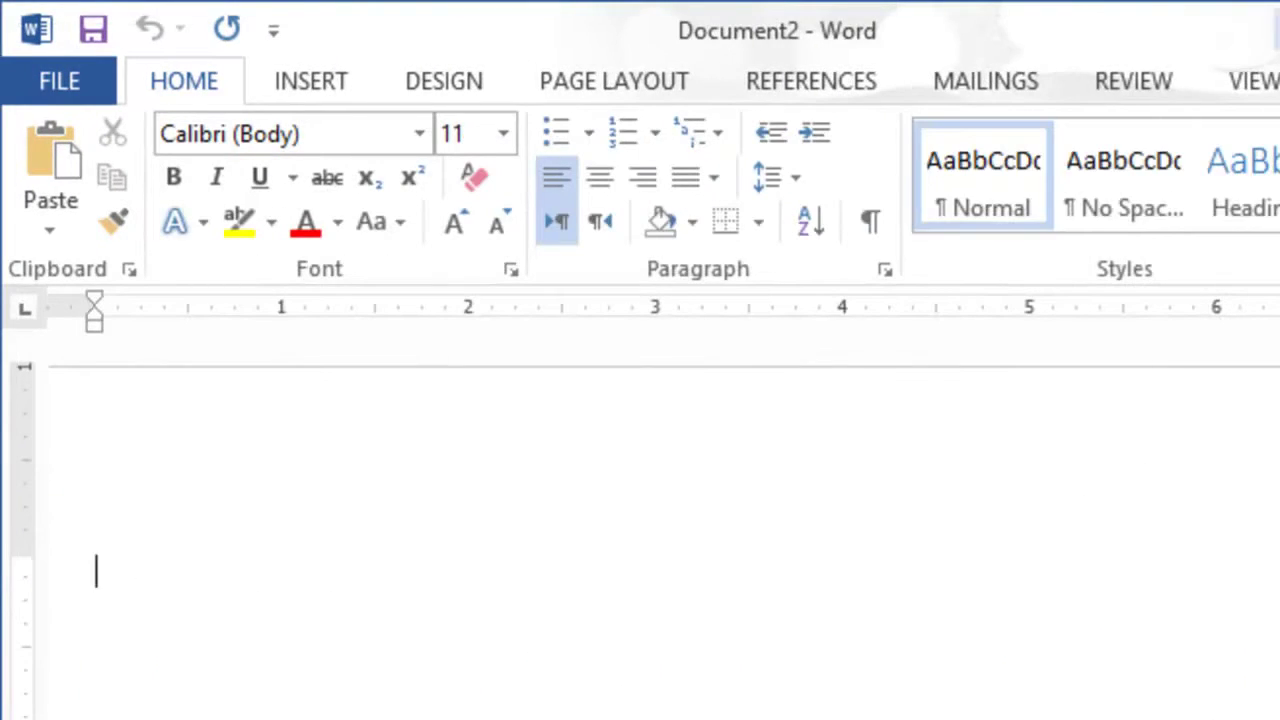
{"action": "left_click_drag", "start_coordinate": [1114, 29], "coordinate": [1041, 127]}
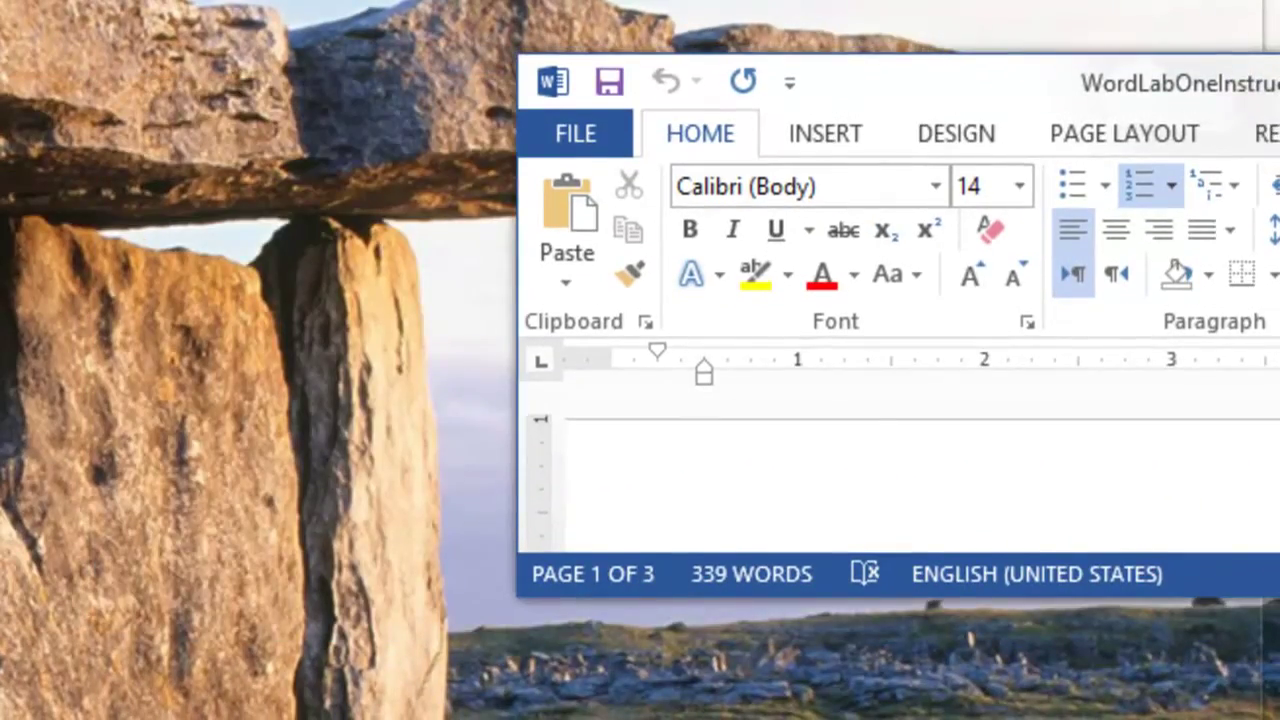
{"action": "key", "text": "super+Right"}
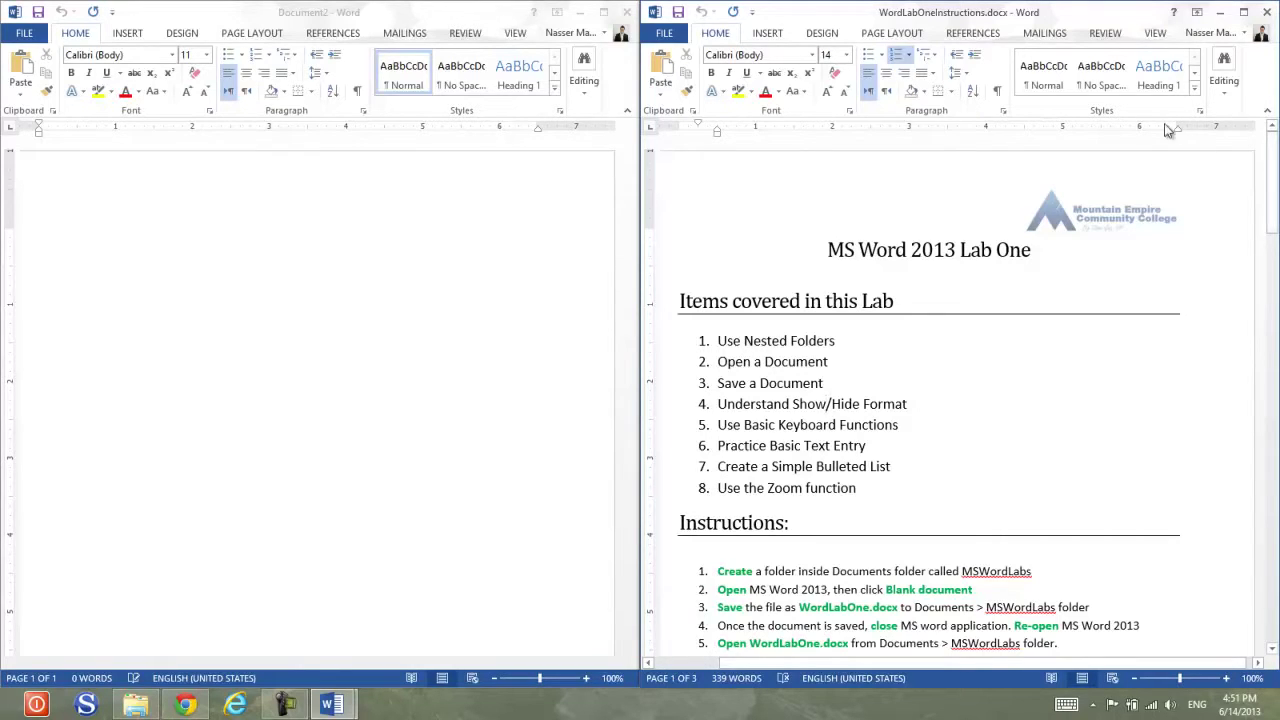
{"action": "left_click", "coordinate": [1155, 35]}
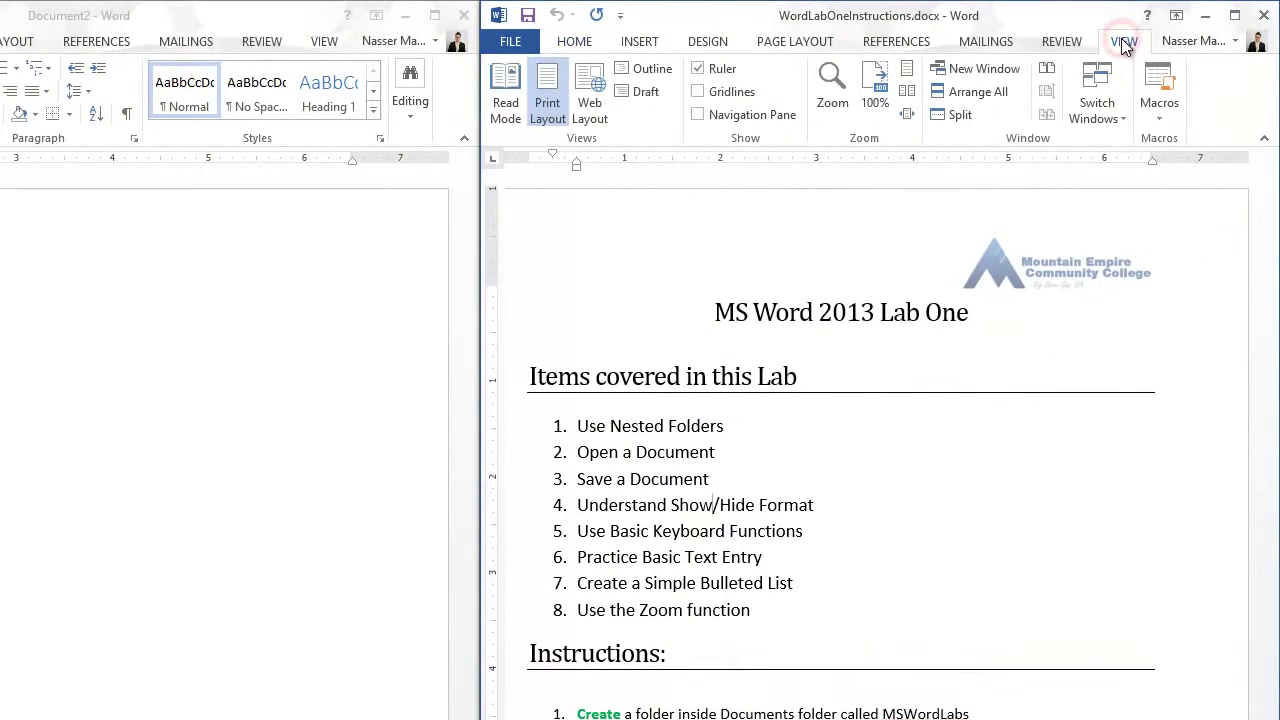
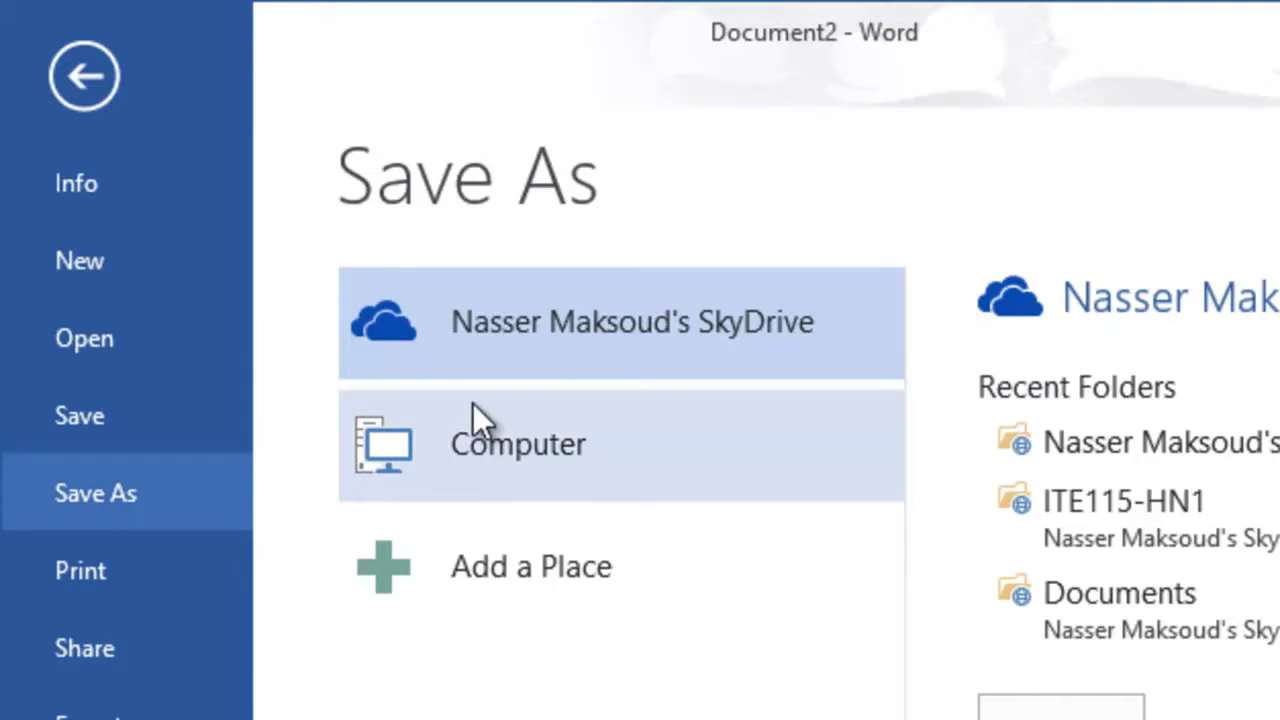
Save the blank document as WordLabOne in the MSWordLabs folder inside My Documents on the computer
{"action": "left_click", "coordinate": [522, 417]}
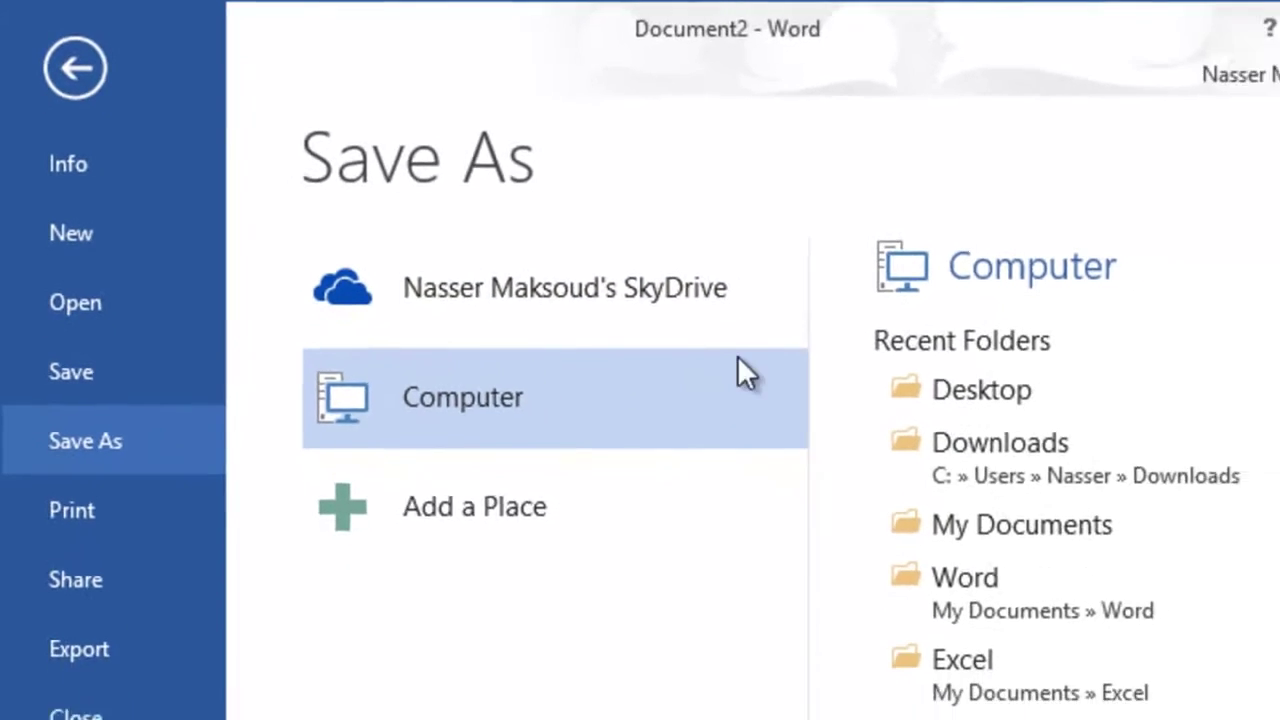
{"action": "left_click", "coordinate": [1052, 523]}
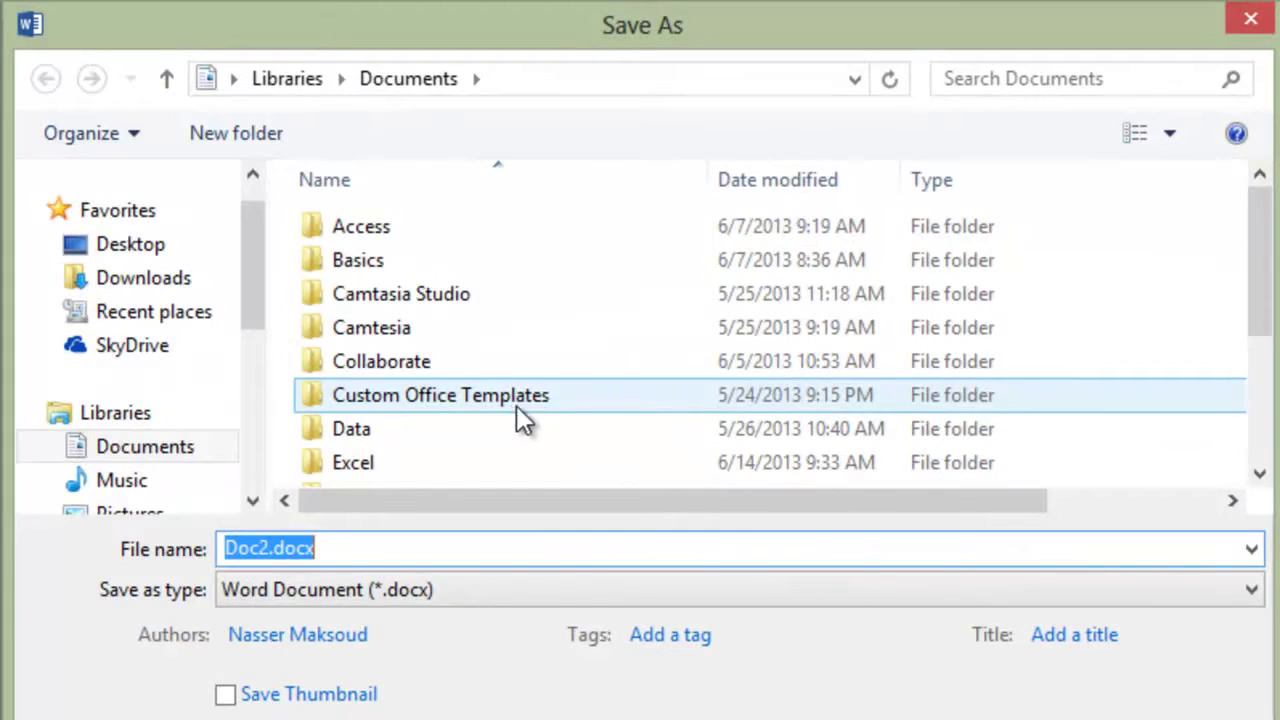
{"action": "left_click_drag", "start_coordinate": [1268, 238], "coordinate": [1272, 325]}
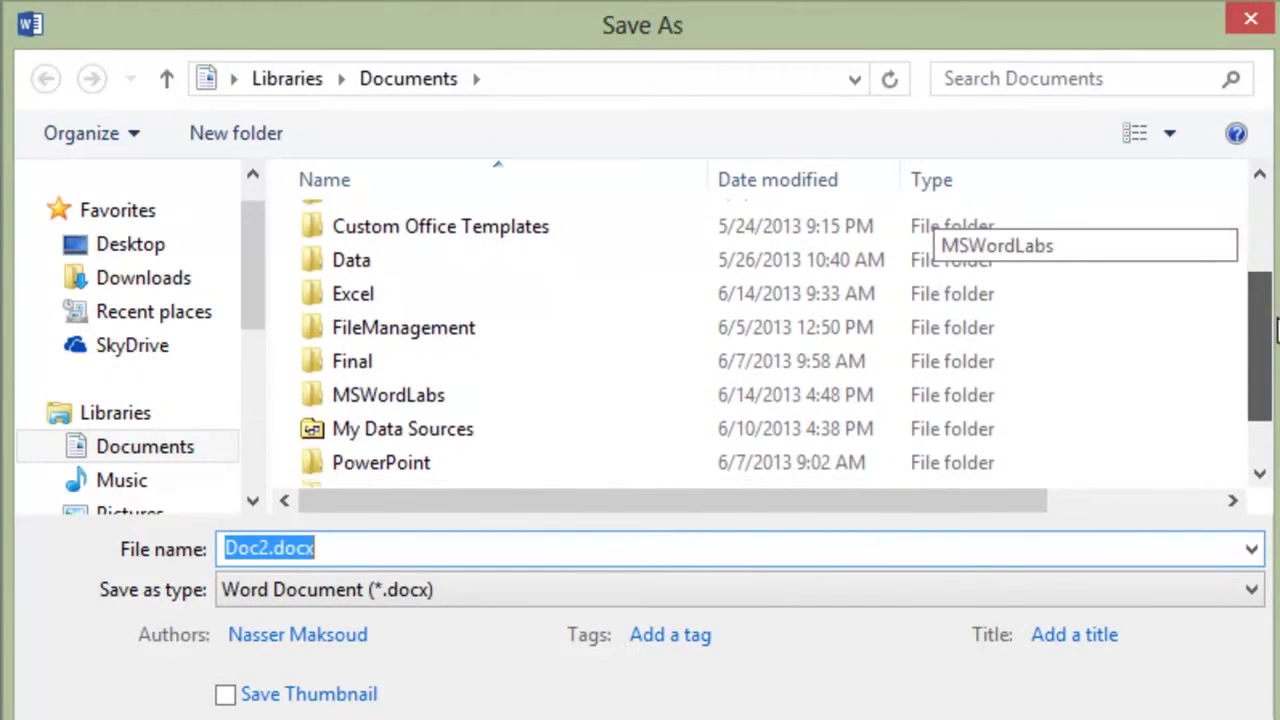
{"action": "left_click", "coordinate": [437, 388]}
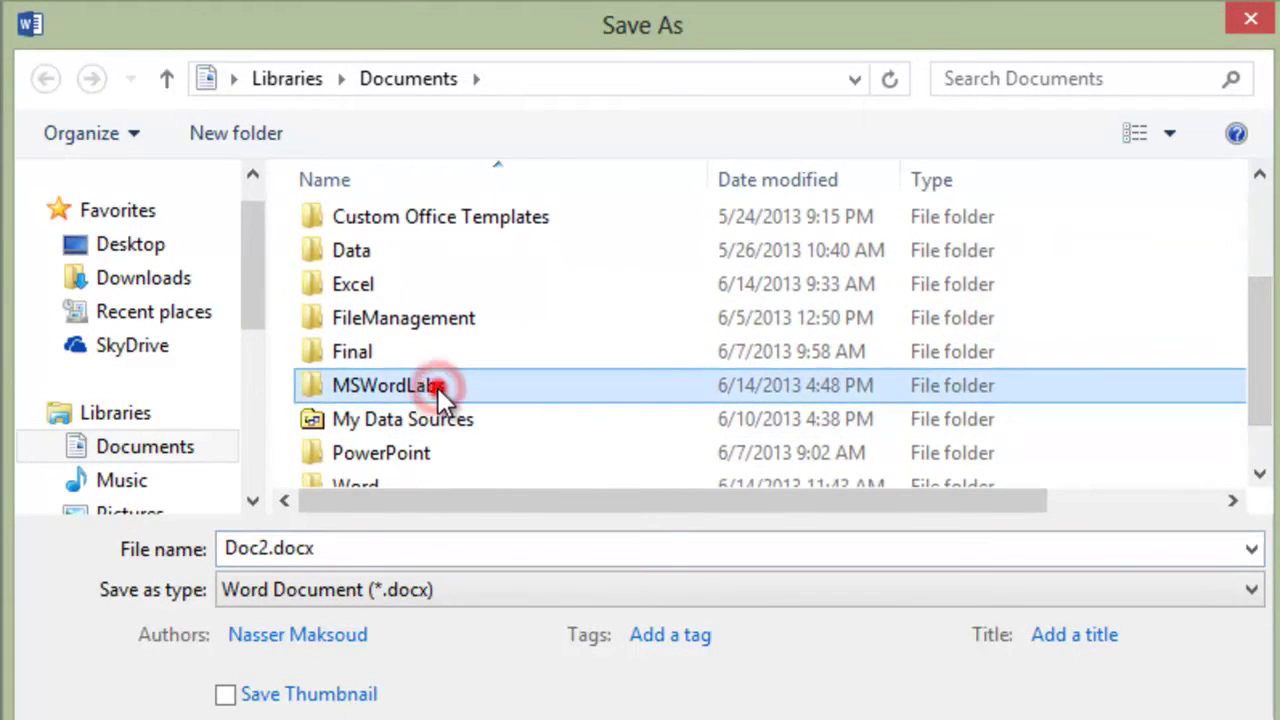
{"action": "double_click", "coordinate": [438, 388]}
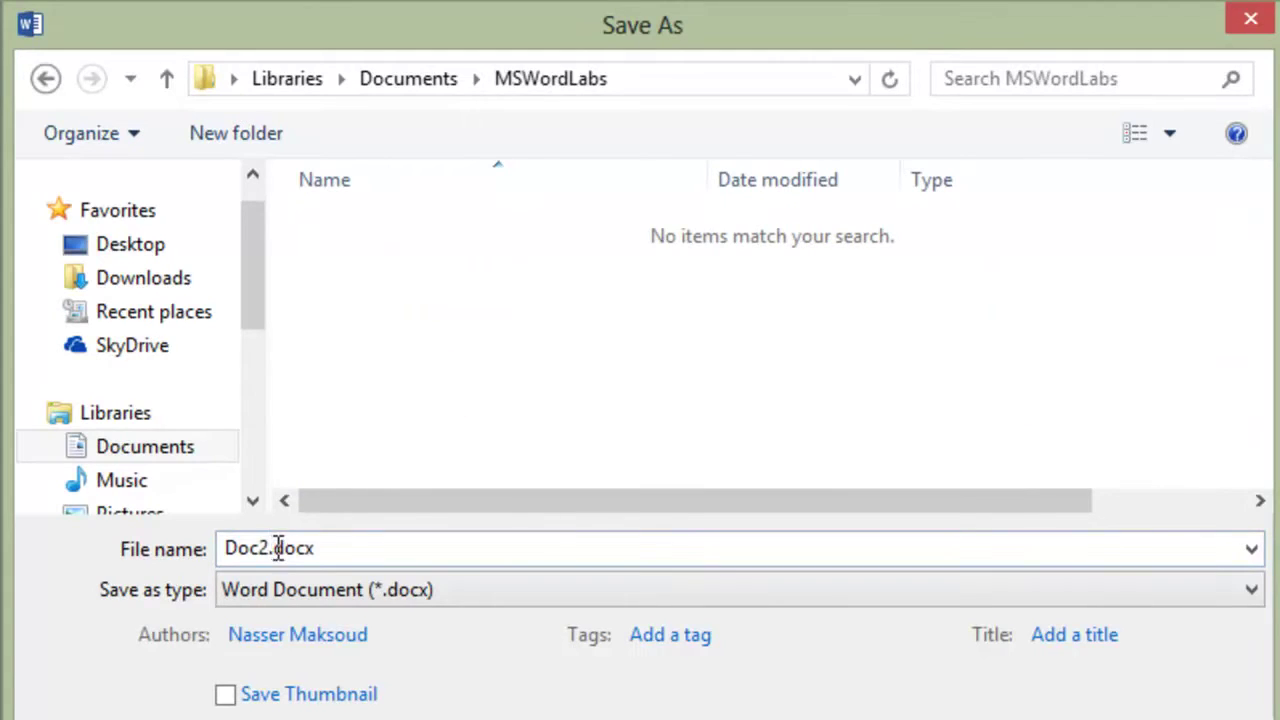
{"action": "left_click", "coordinate": [368, 543]}
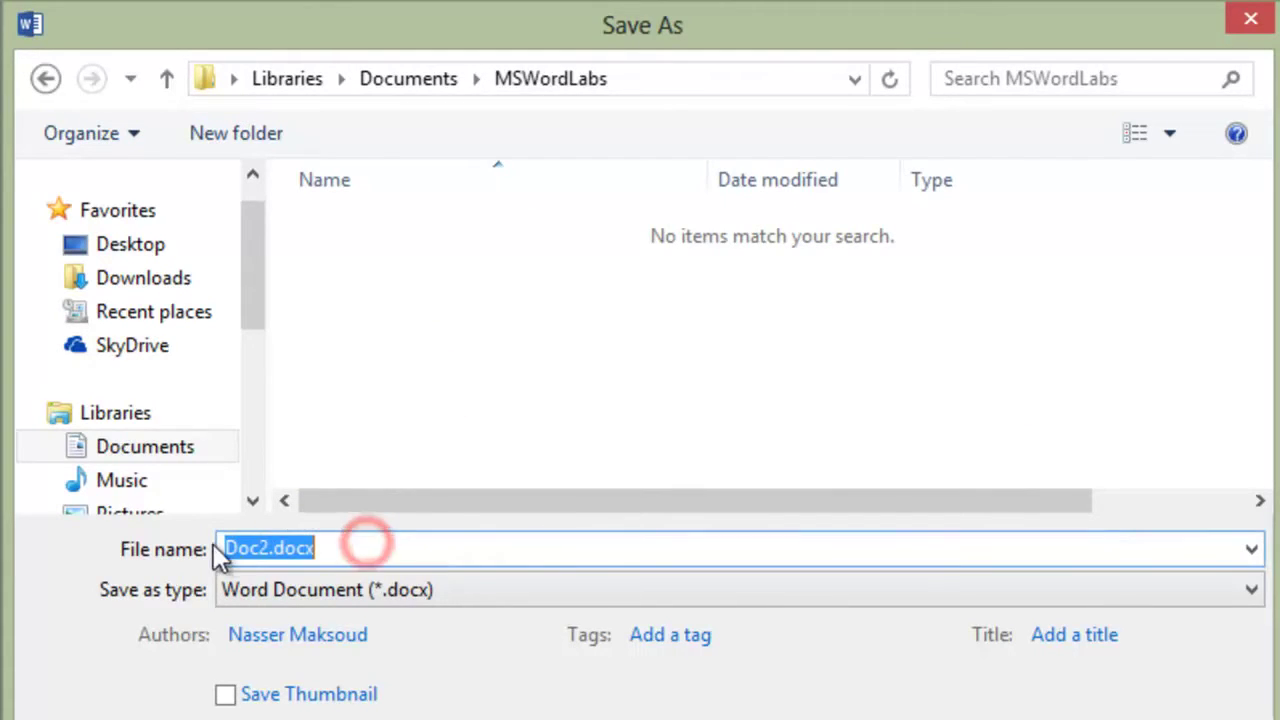
{"action": "key", "text": "BackSpace"}
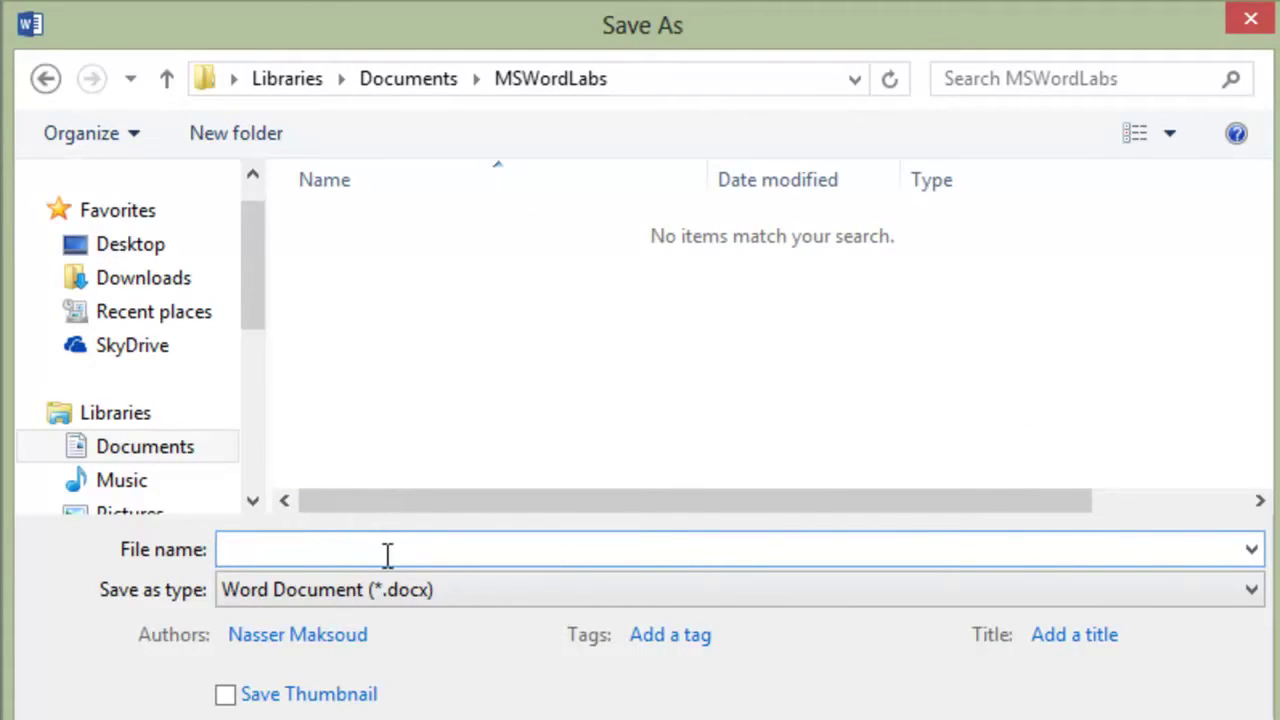
{"action": "type", "text": "WordLabOne"}
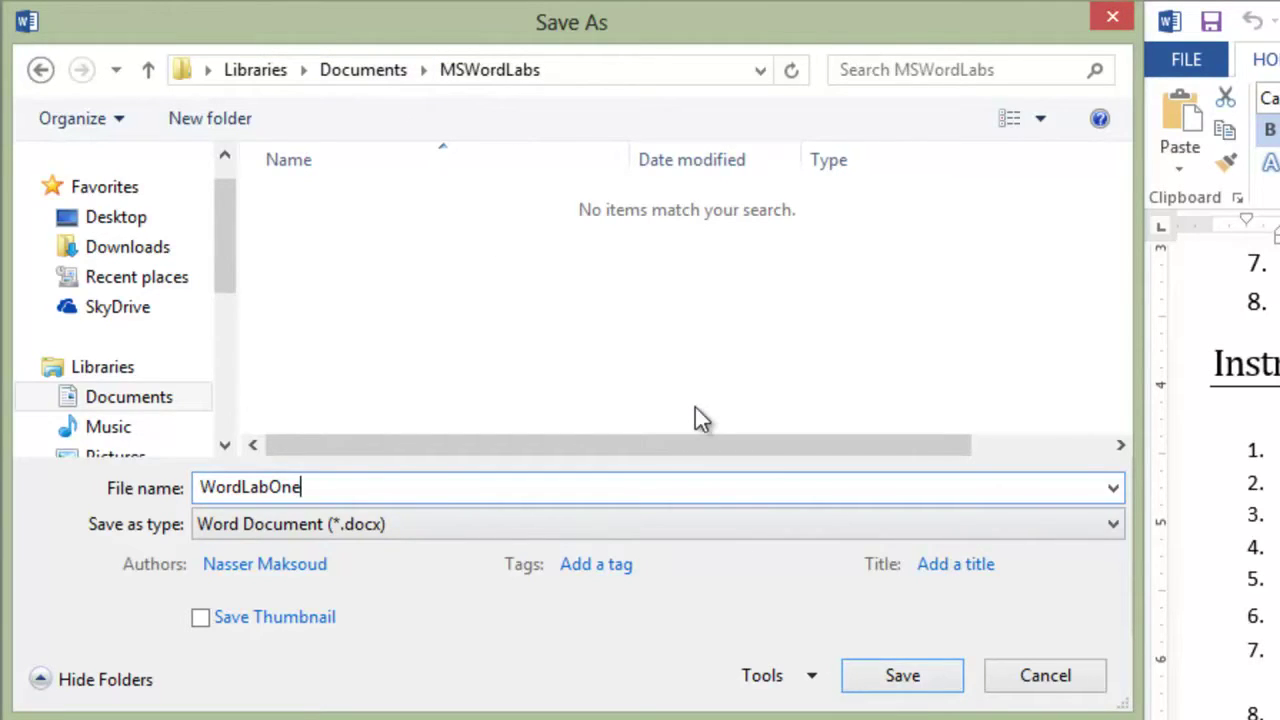
{"action": "left_click", "coordinate": [900, 676]}
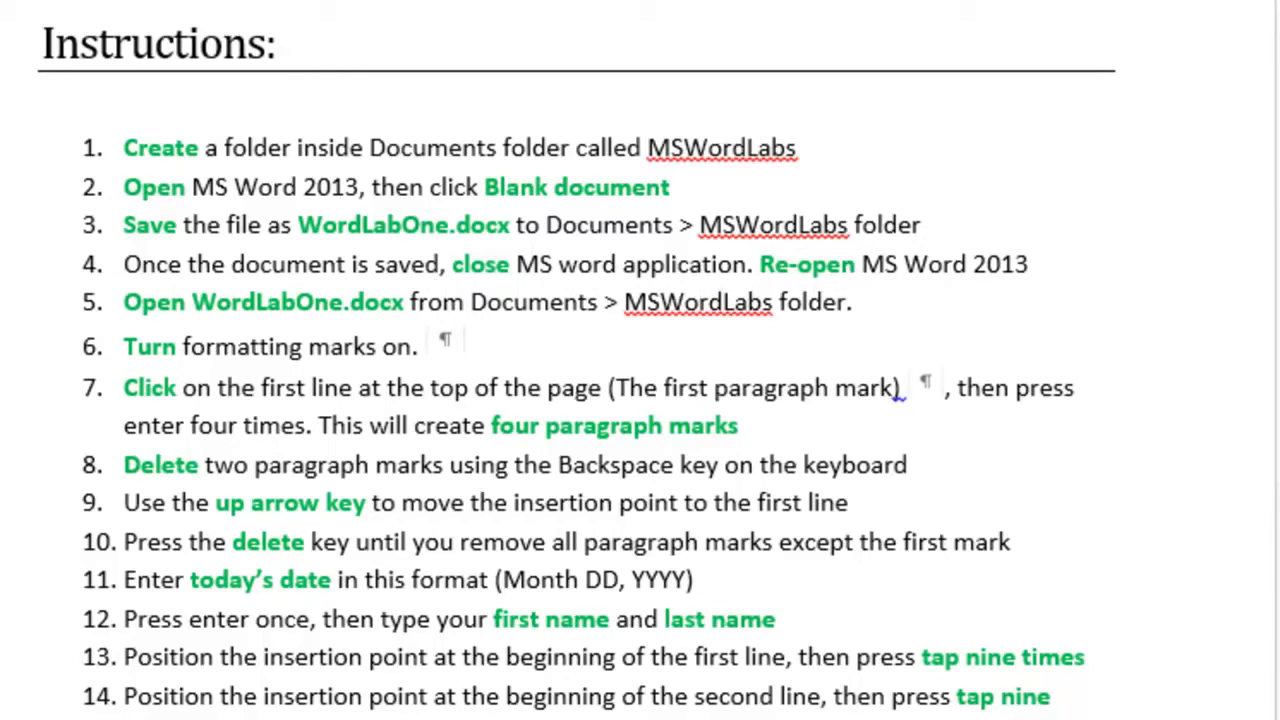
Close the WordLabOne.docx window and search the apps for "wor" to start Word 2013 again
{"action": "double_click", "coordinate": [372, 225]}
{"action": "left_click", "coordinate": [612, 218]}
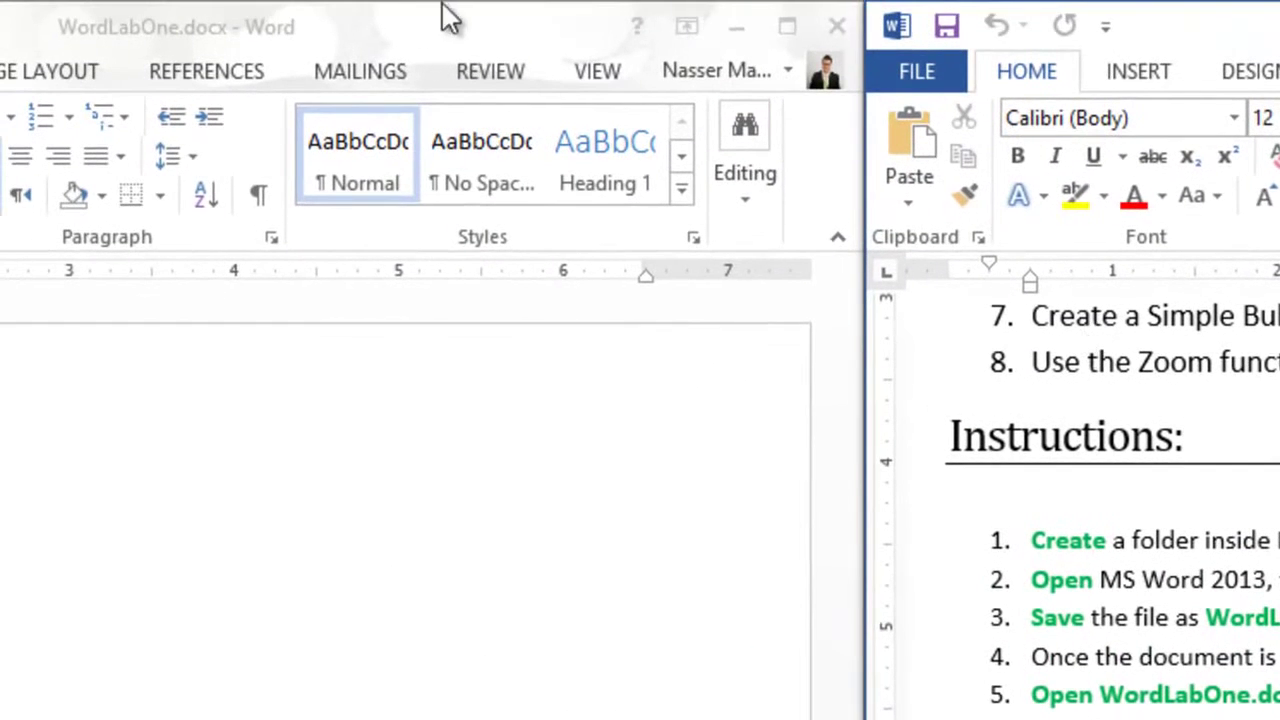
{"action": "left_click", "coordinate": [312, 24]}
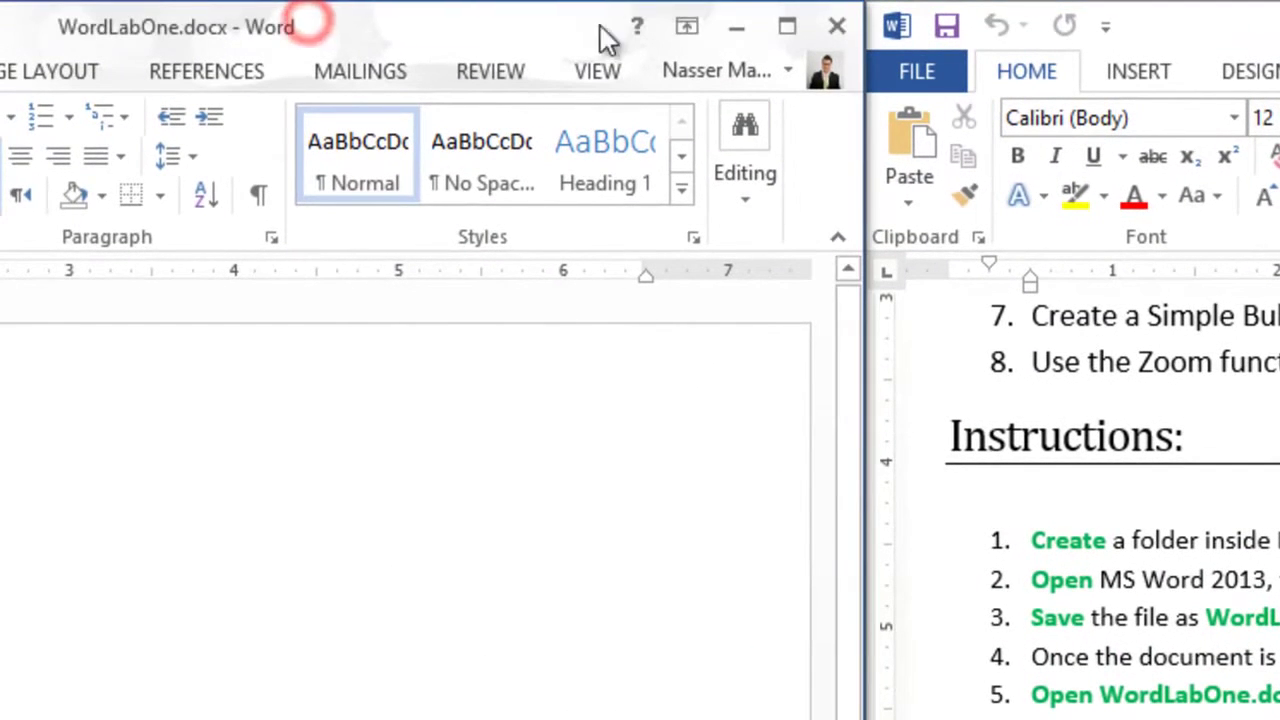
{"action": "left_click", "coordinate": [845, 23]}
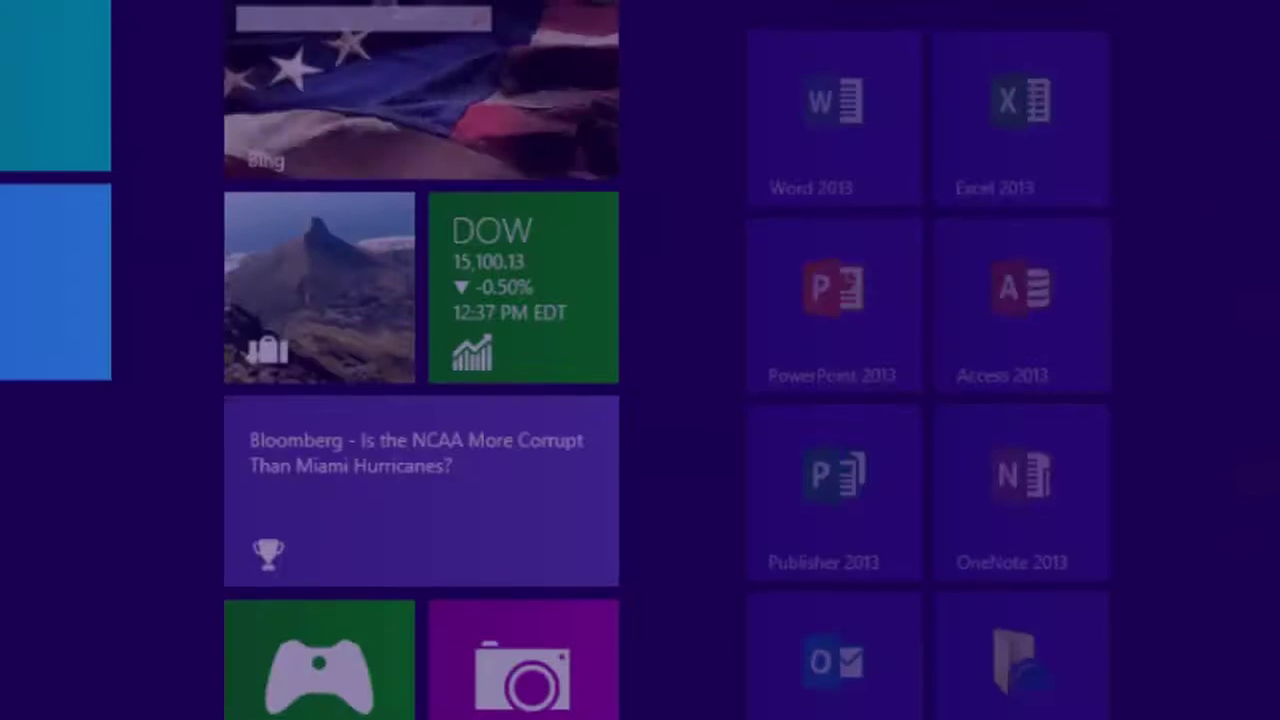
{"action": "type", "text": "wor"}
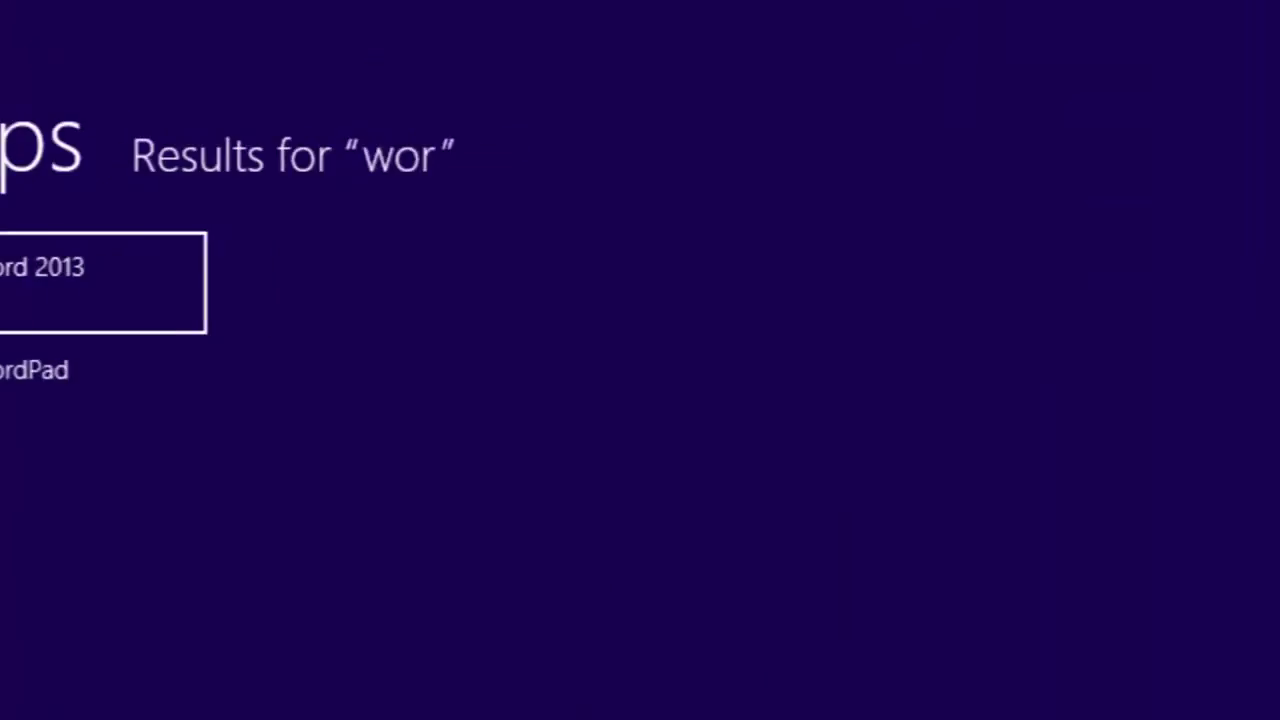
{"action": "left_click", "coordinate": [386, 261]}
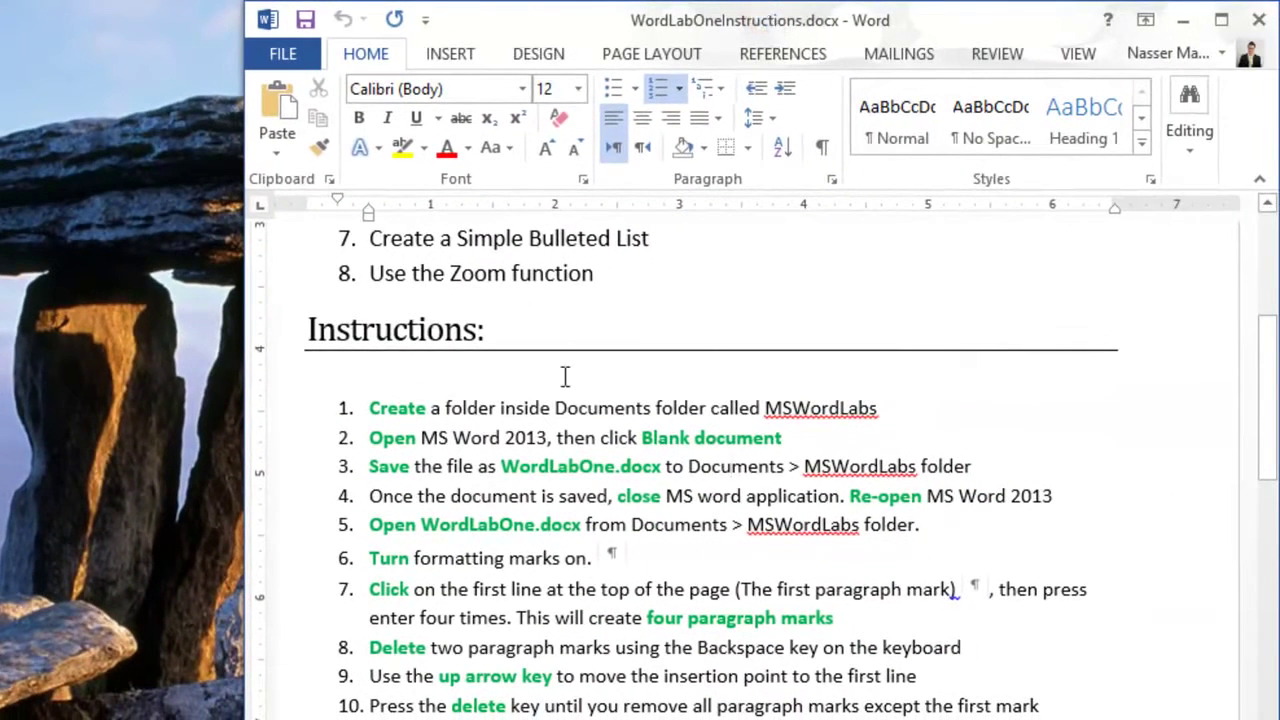
Highlight and read instructions 4 and 5, on closing and reopening Word and opening WordLabOne.docx from the MSWordLabs folder
{"action": "left_click_drag", "start_coordinate": [369, 496], "coordinate": [1115, 500]}
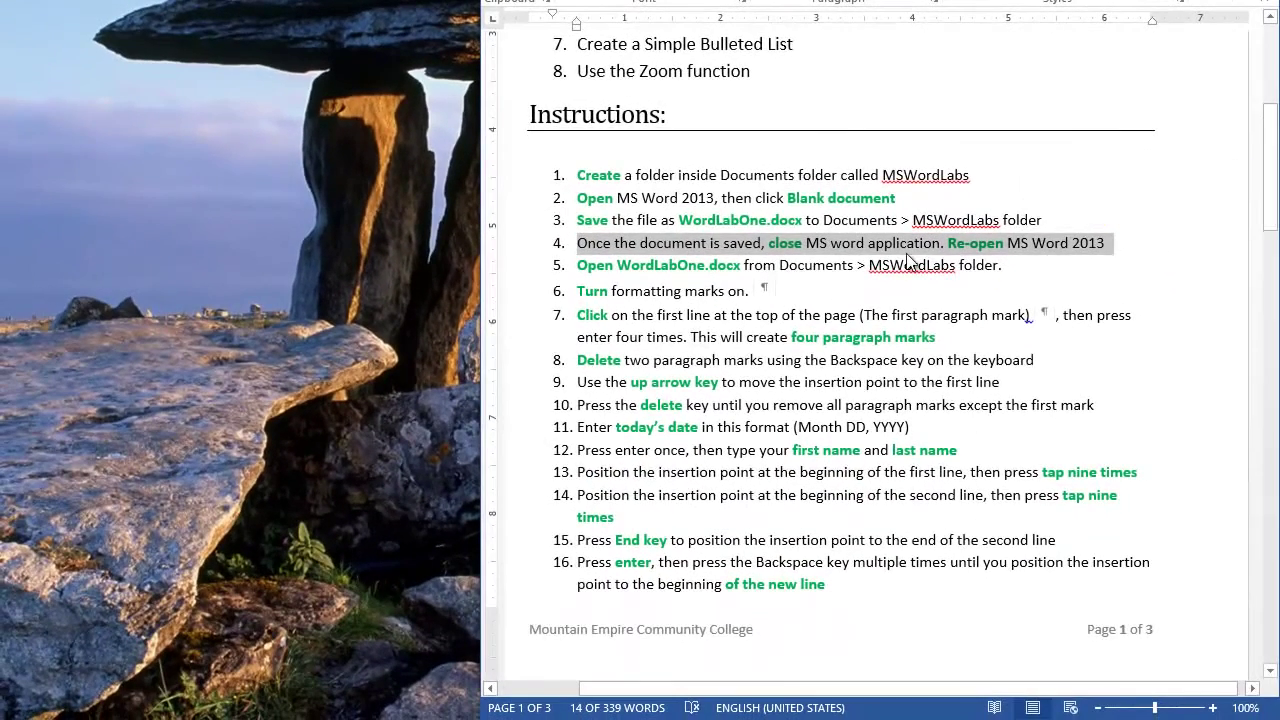
{"action": "left_click", "coordinate": [612, 265]}
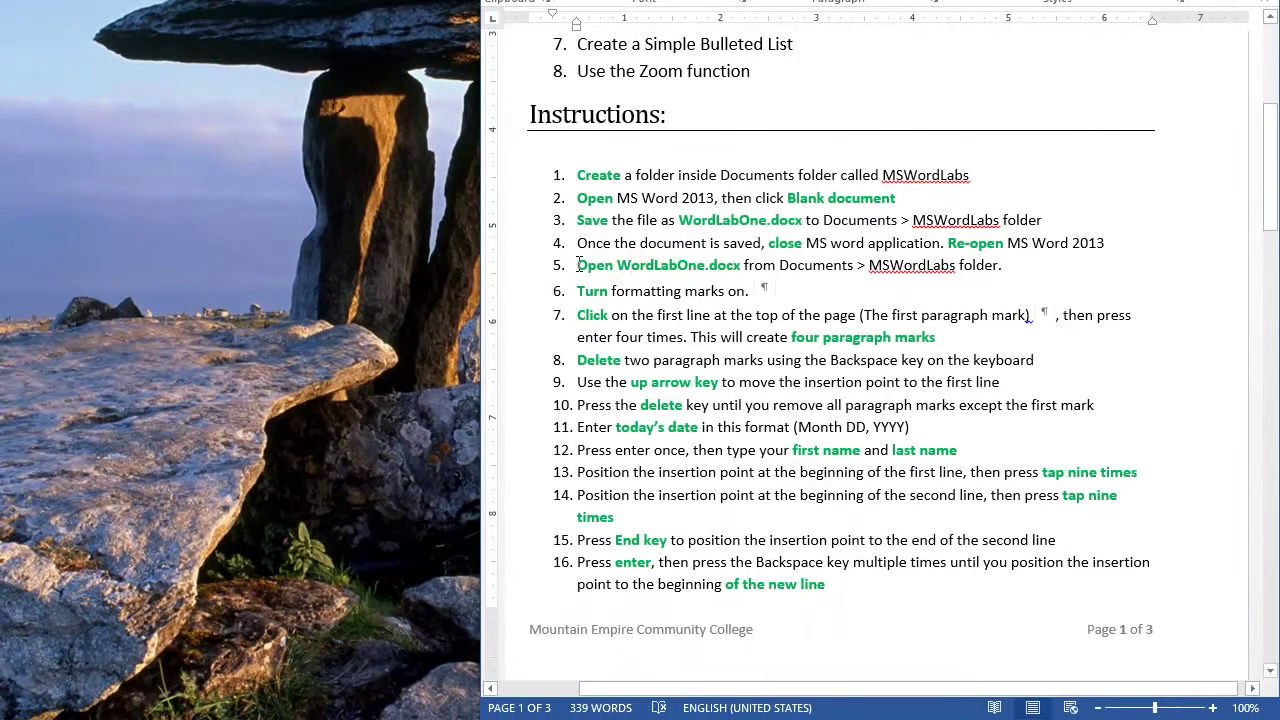
{"action": "left_click_drag", "start_coordinate": [578, 263], "coordinate": [659, 265]}
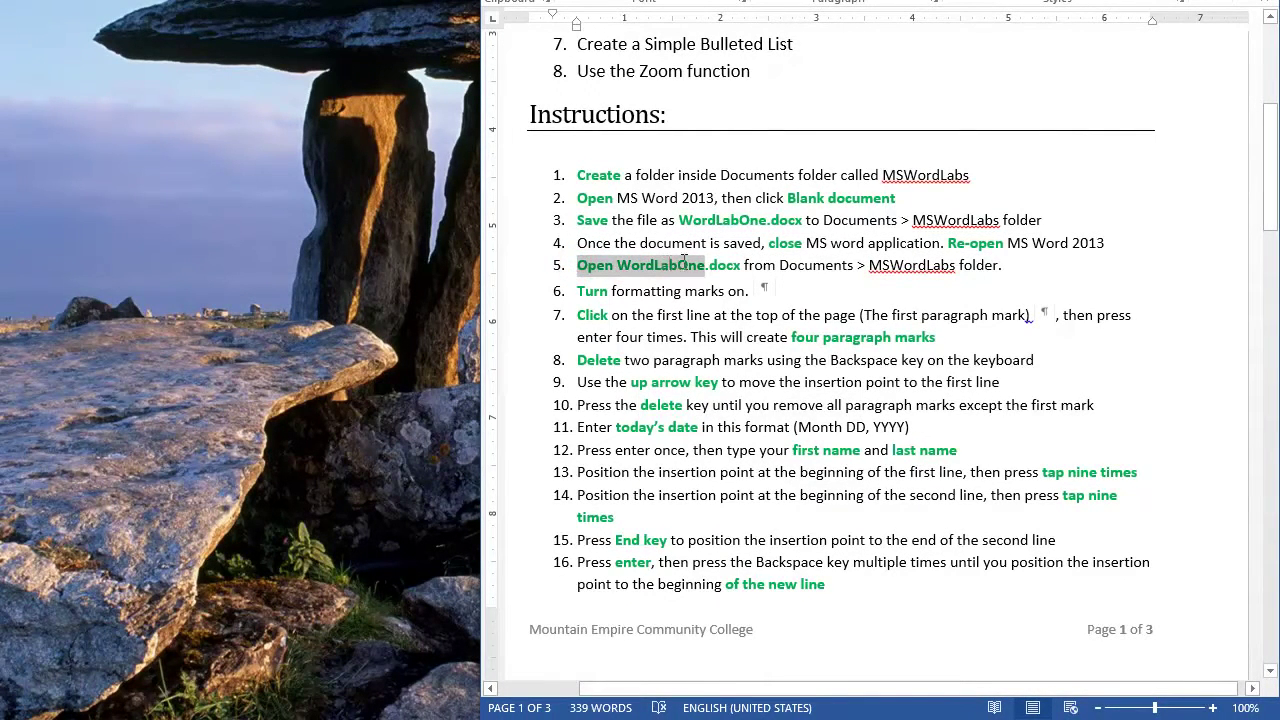
{"action": "left_click_drag", "start_coordinate": [716, 262], "coordinate": [939, 257]}
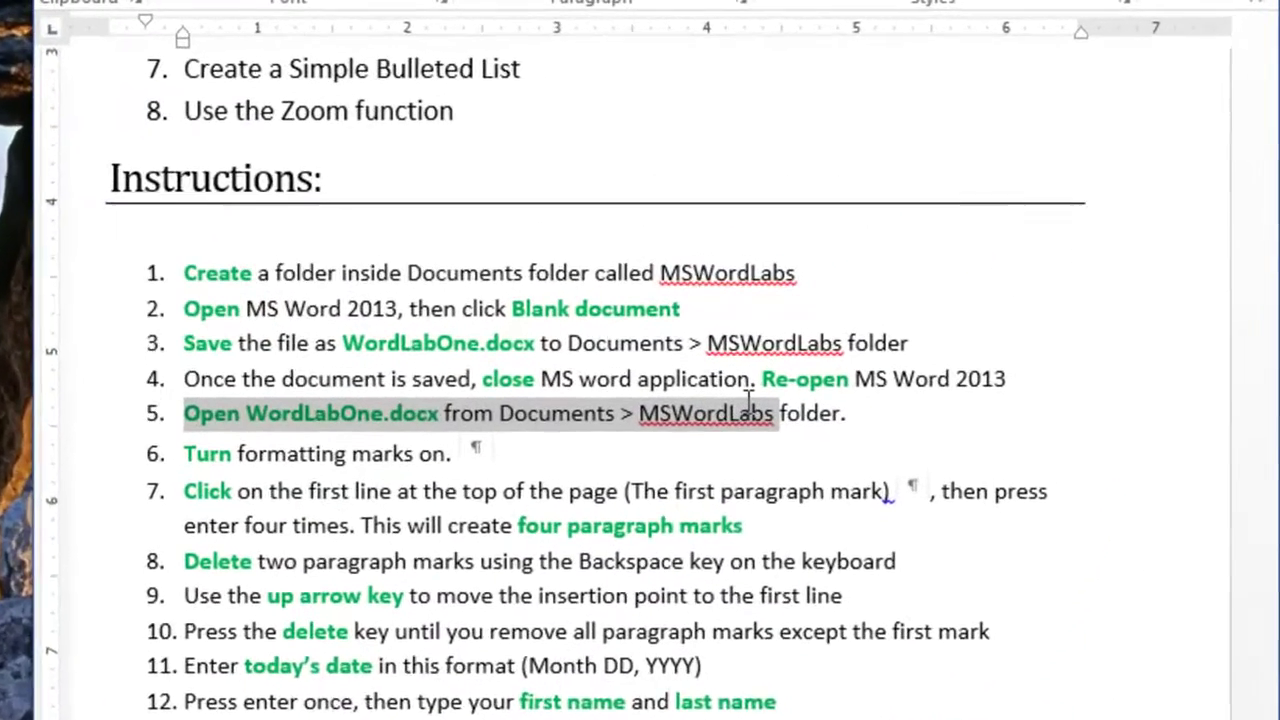
{"action": "left_click_drag", "start_coordinate": [748, 400], "coordinate": [858, 430]}
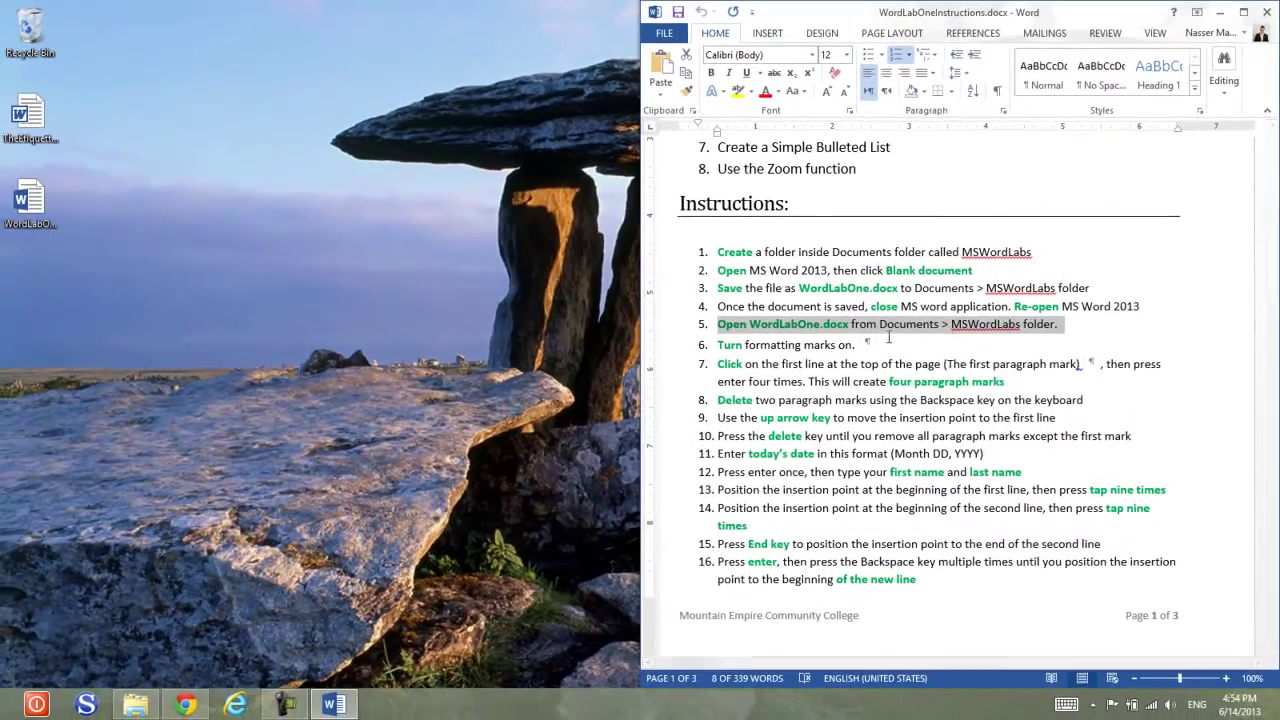
Switch to File Explorer, open WordLabOne.docx from the MSWordLabs folder in the Documents library, and place its window beside the instructions
{"action": "left_click", "coordinate": [138, 704]}
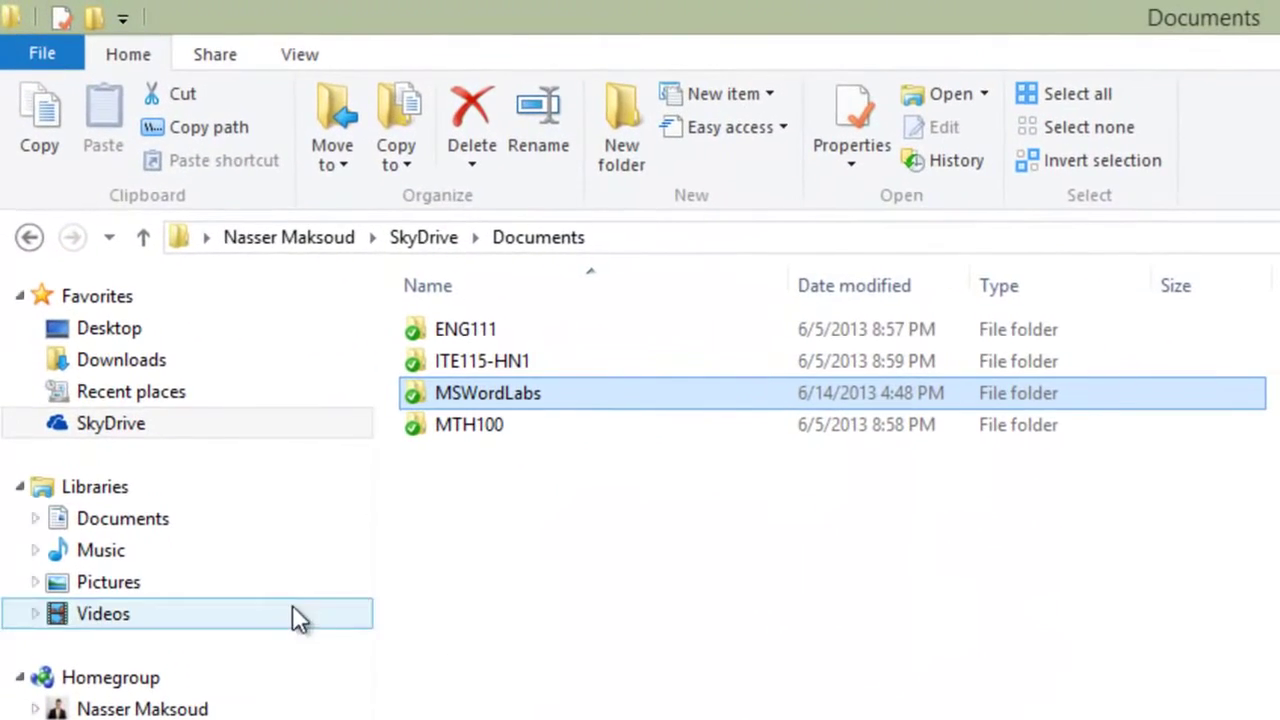
{"action": "left_click", "coordinate": [129, 518]}
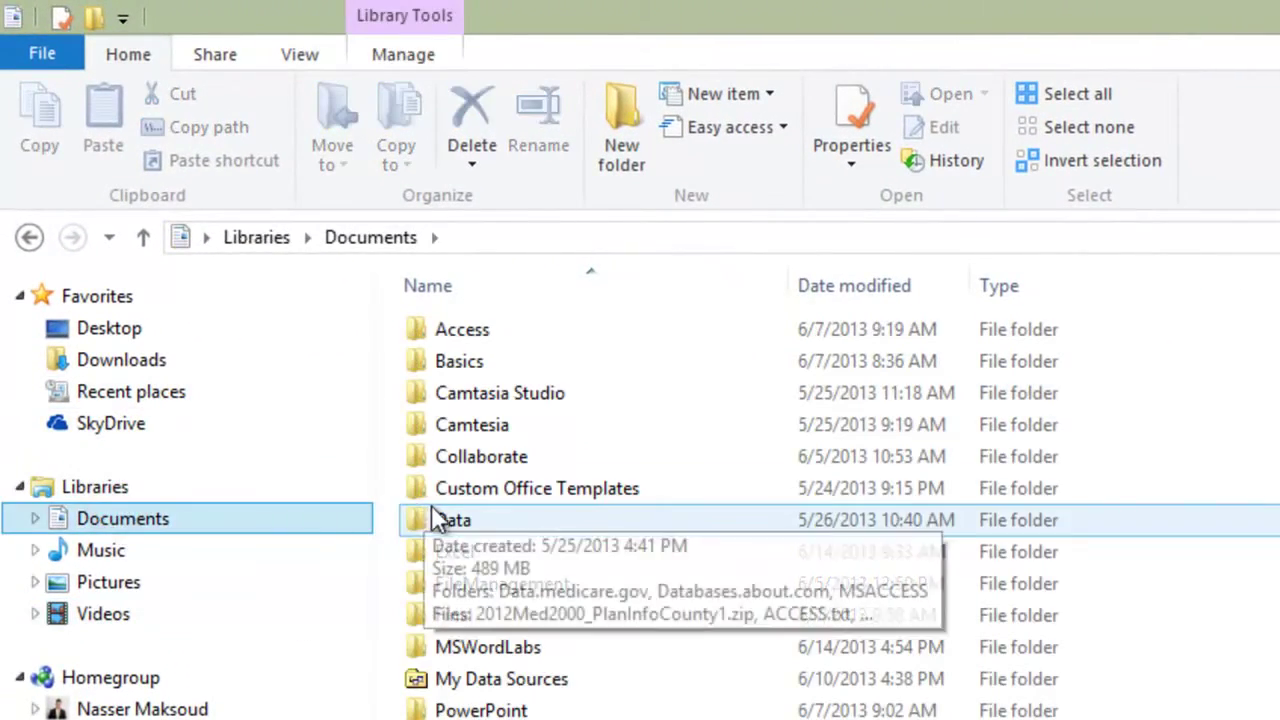
{"action": "double_click", "coordinate": [464, 647]}
{"action": "left_click", "coordinate": [476, 332]}
{"action": "double_click", "coordinate": [476, 330]}
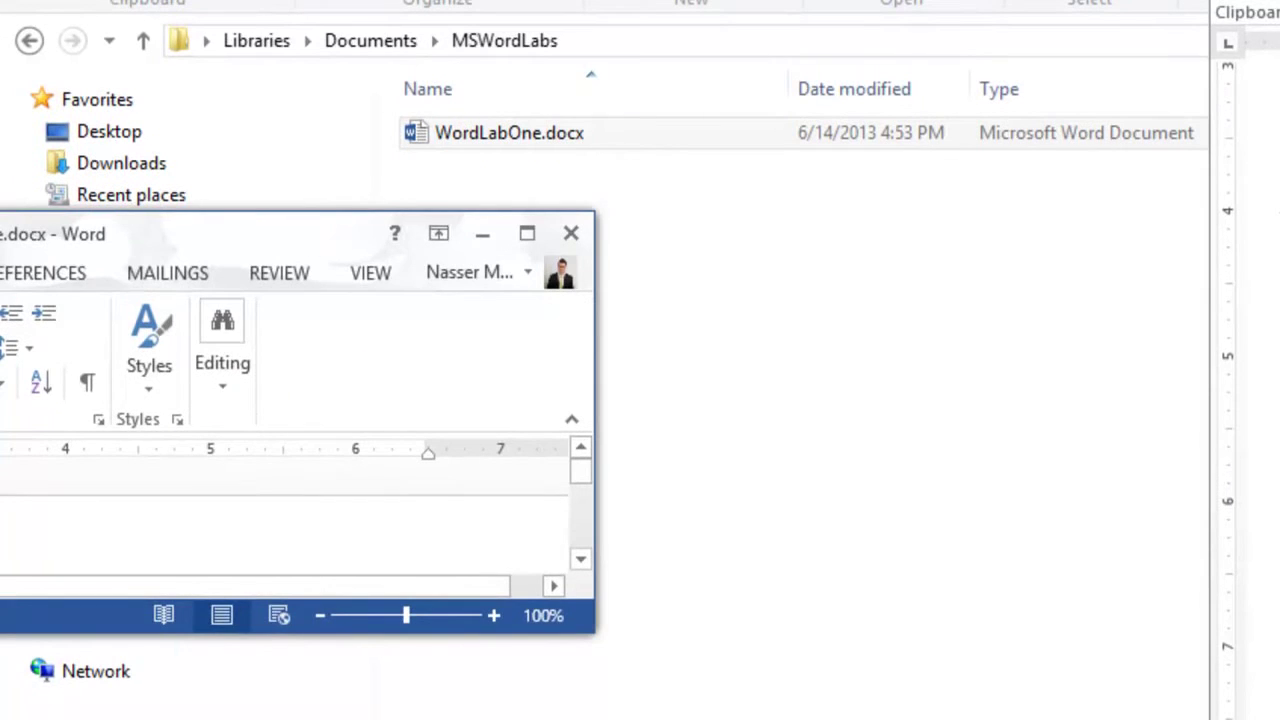
{"action": "double_click", "coordinate": [281, 225]}
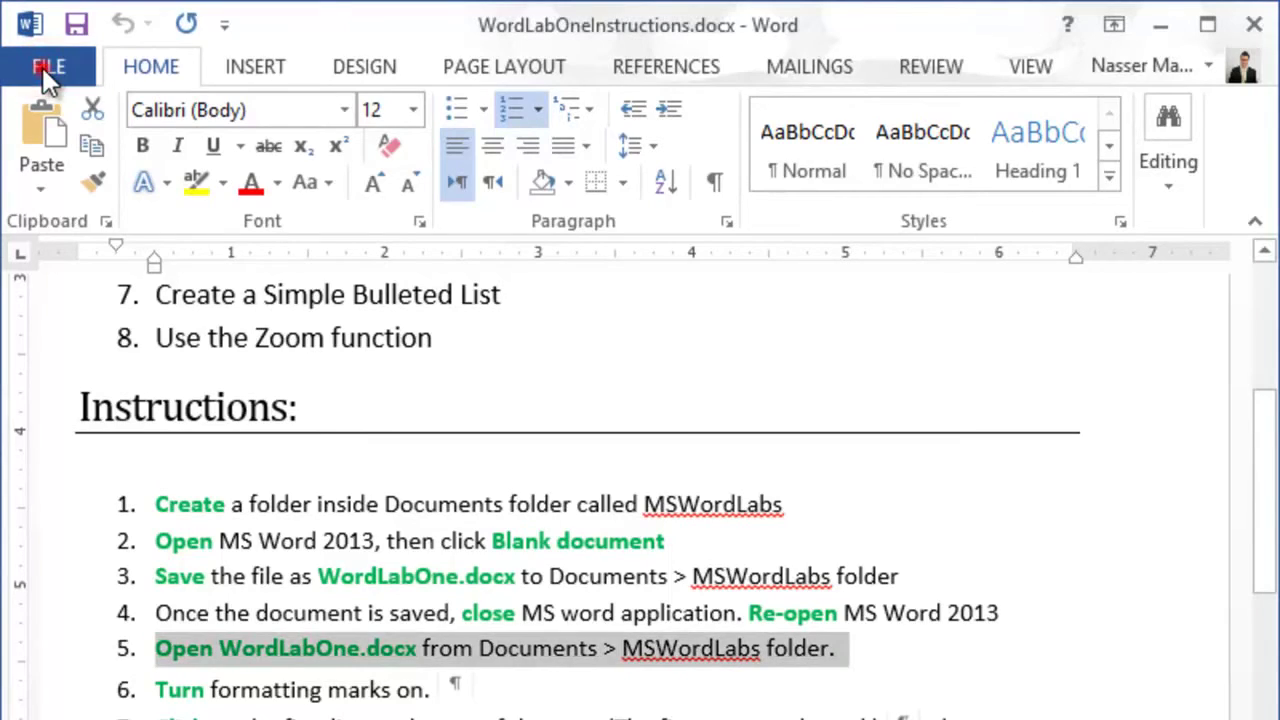
Open WordLabOne.docx from the recent documents of the WordLabOneInstructions.docx window, as an alternative to File Explorer
{"action": "left_click", "coordinate": [42, 67]}
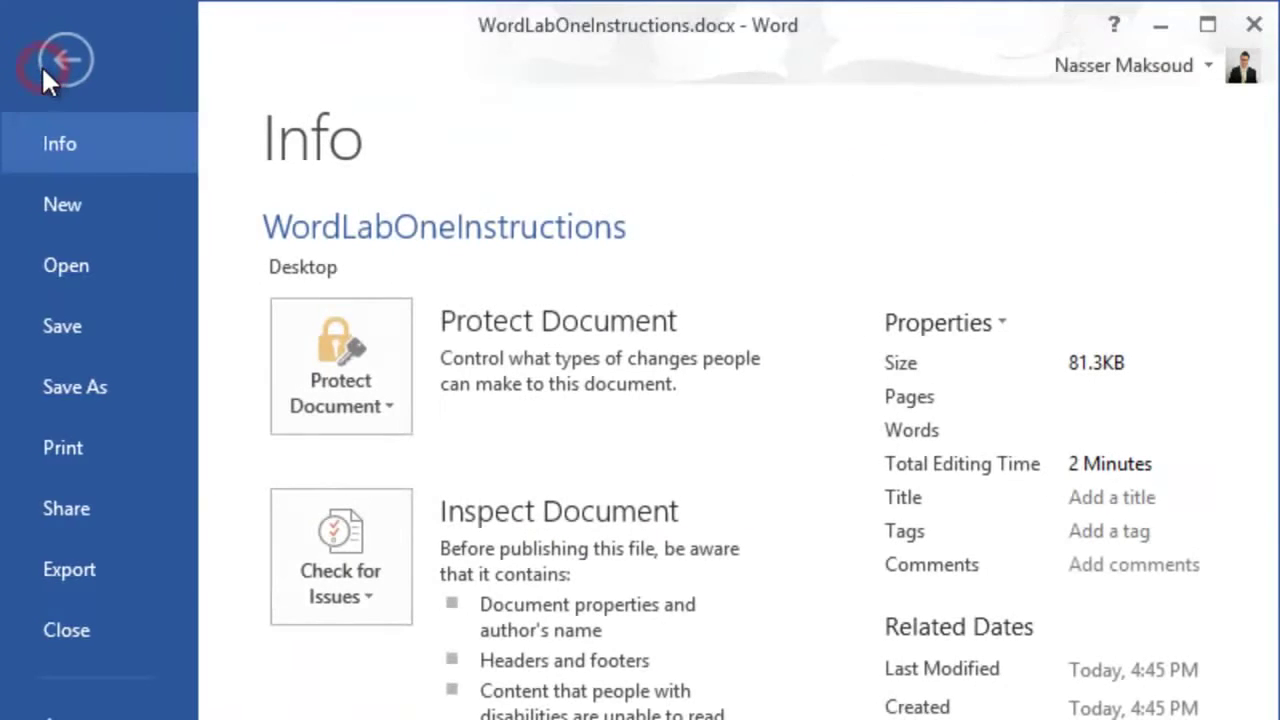
{"action": "left_click", "coordinate": [67, 262]}
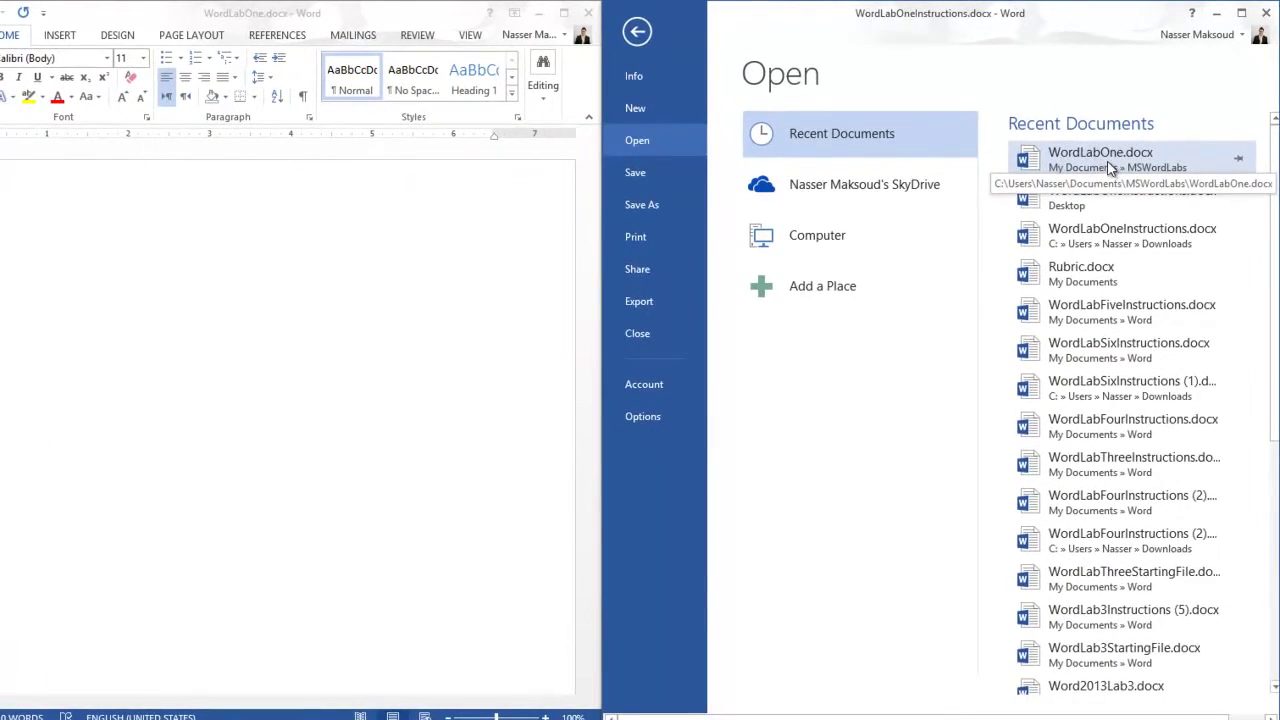
{"action": "left_click", "coordinate": [1106, 161]}
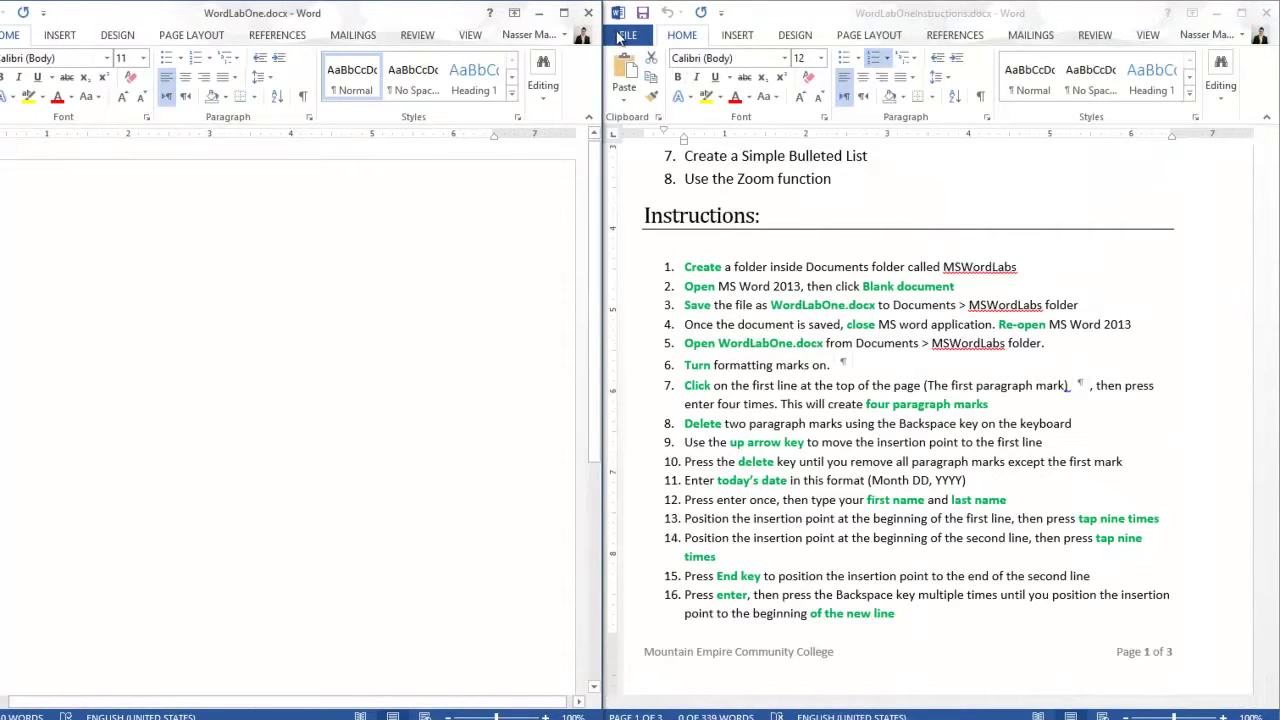
Open WordLabOne.docx from the MSWordLabs entry in the computer's recent folders, starting from the instructions document
{"action": "left_click", "coordinate": [624, 36]}
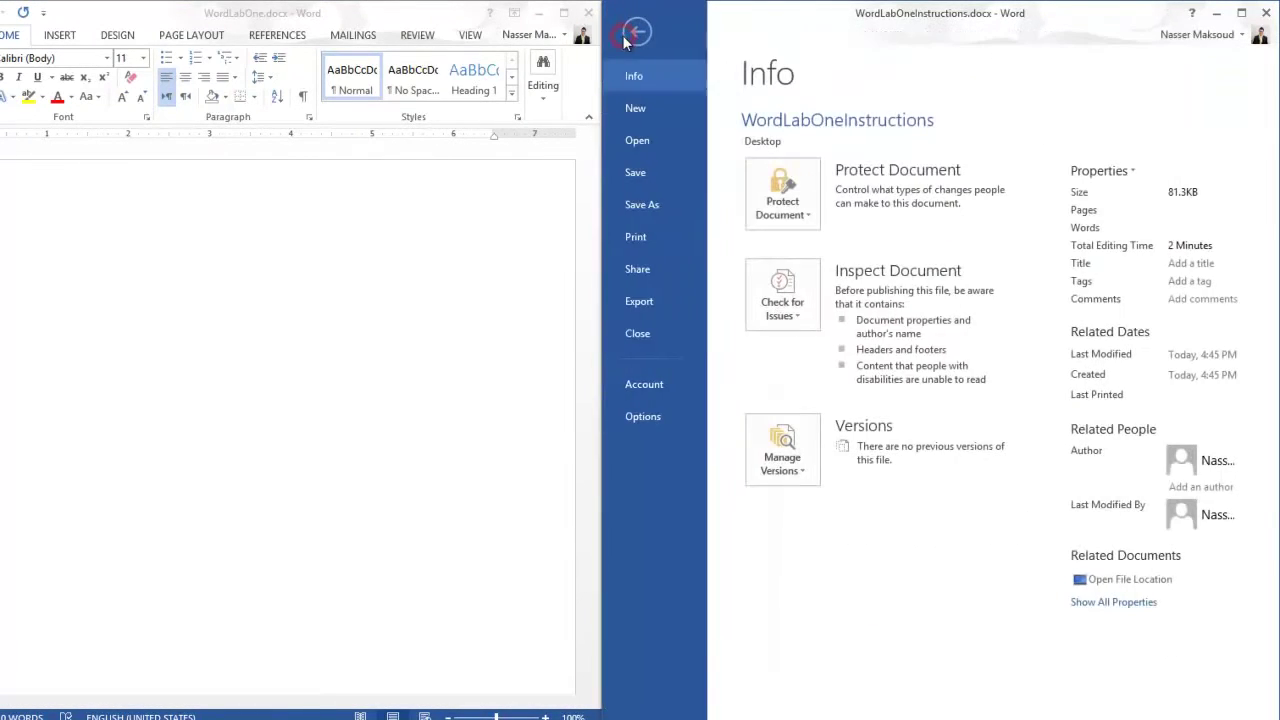
{"action": "left_click", "coordinate": [646, 143]}
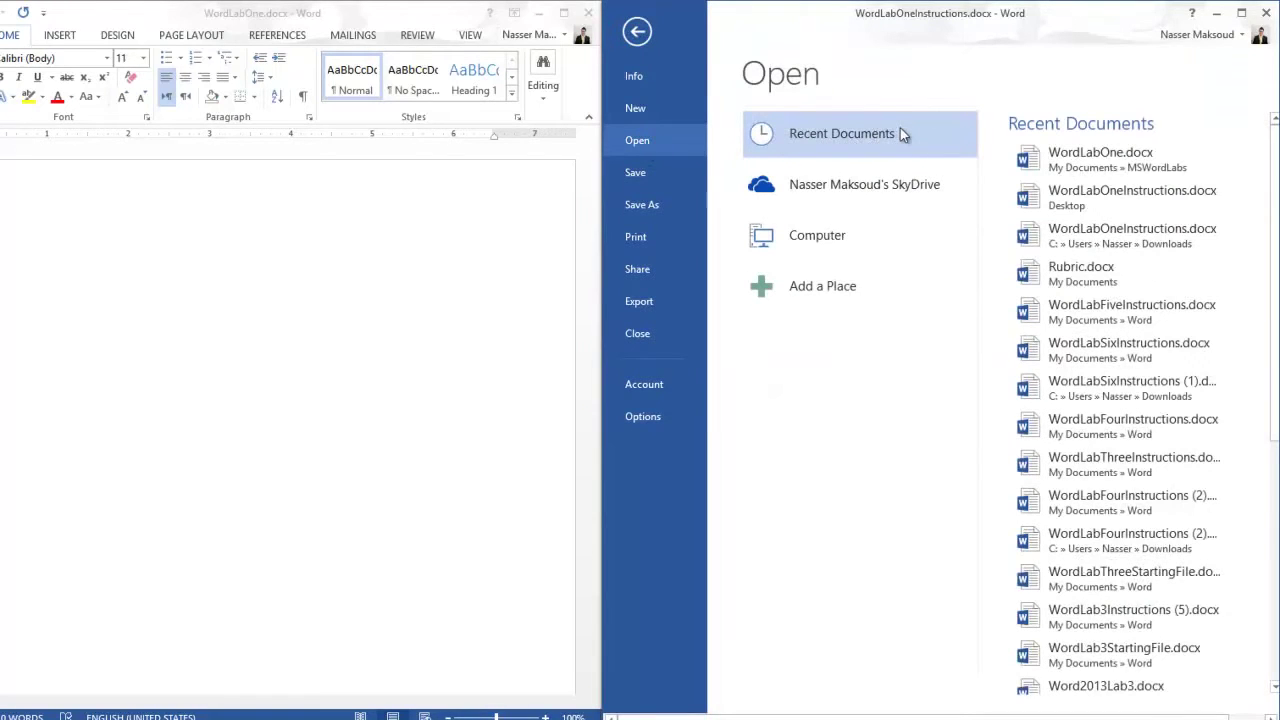
{"action": "left_click", "coordinate": [819, 238]}
{"action": "left_click", "coordinate": [1064, 248]}
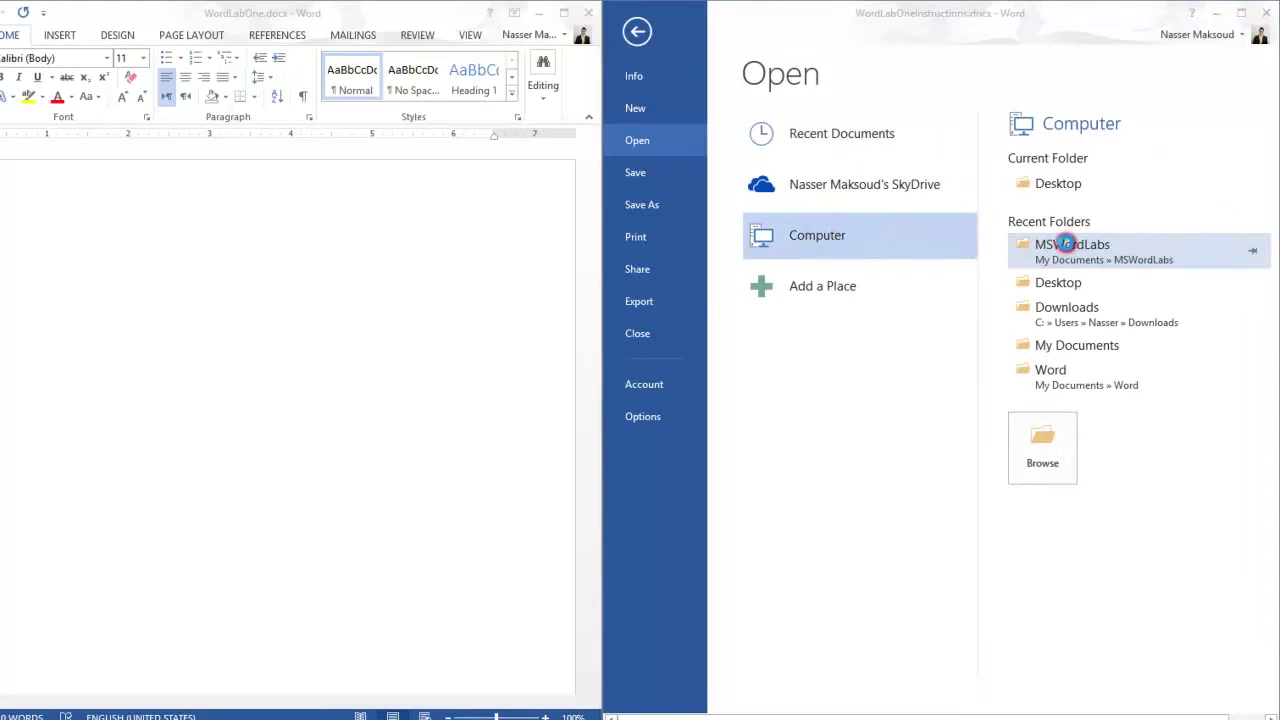
{"action": "left_click", "coordinate": [833, 120]}
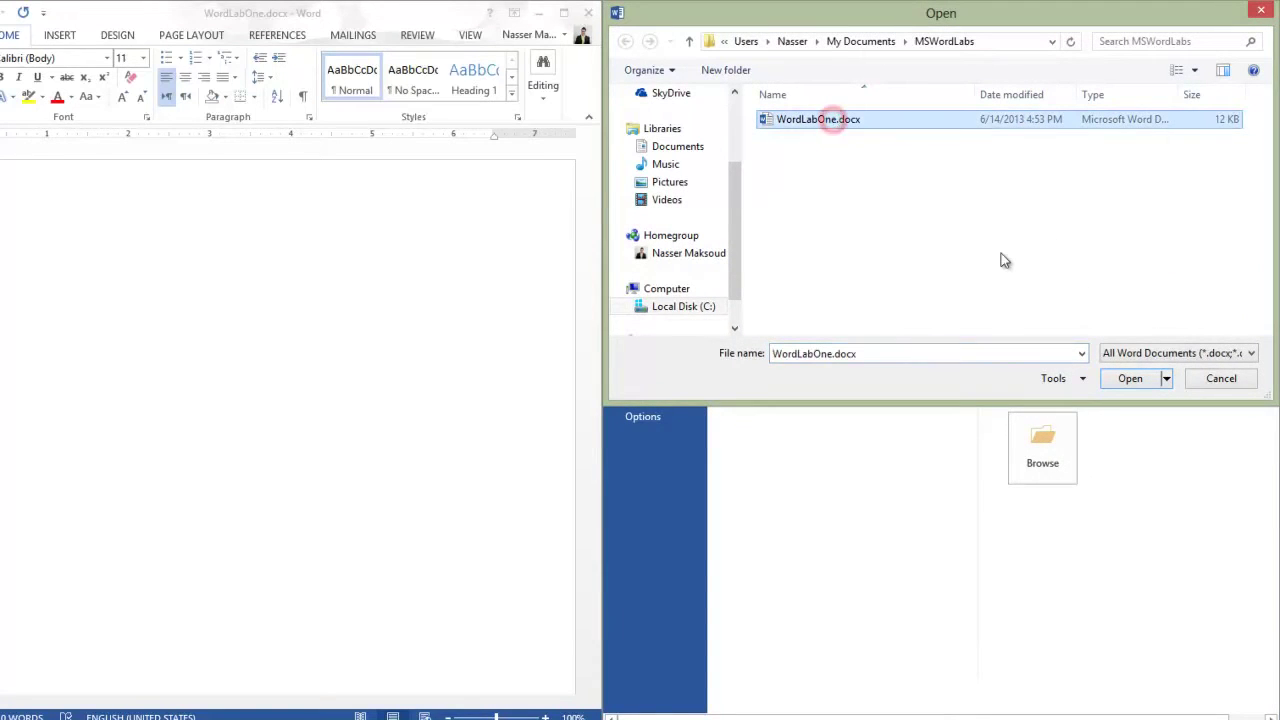
{"action": "left_click", "coordinate": [1132, 380]}
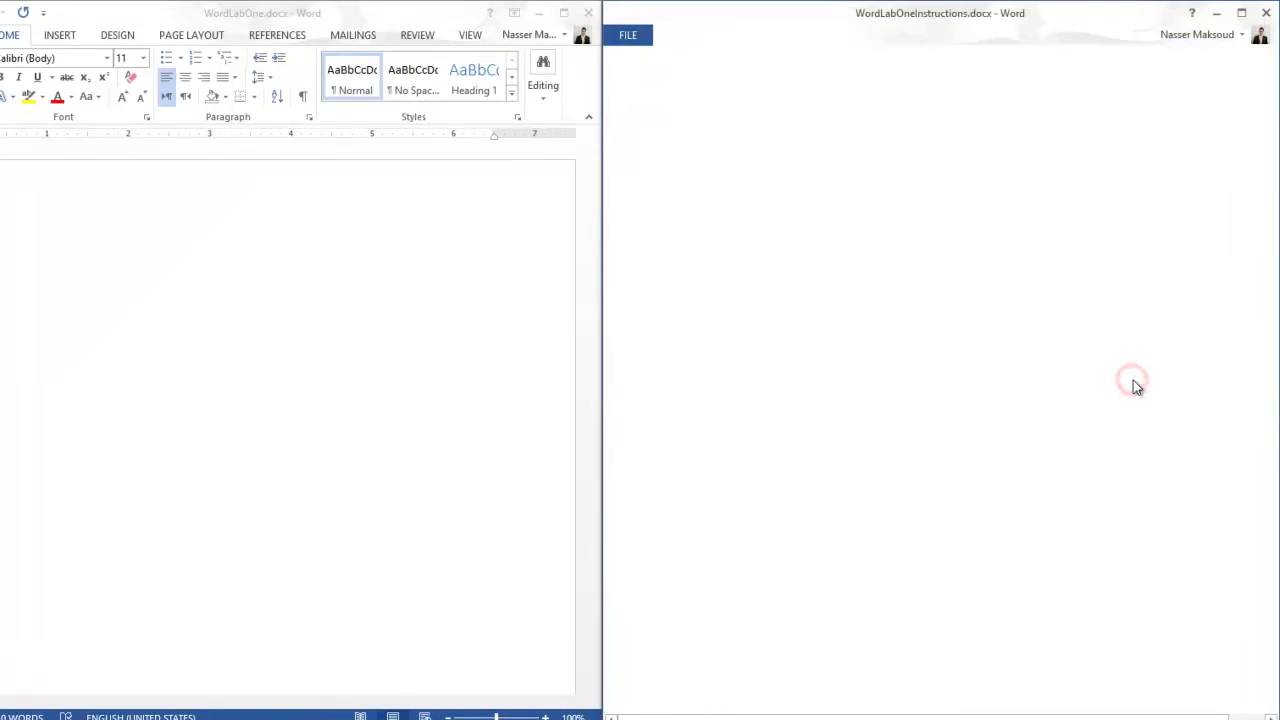
{"action": "left_click_drag", "start_coordinate": [1265, 262], "coordinate": [1265, 170]}
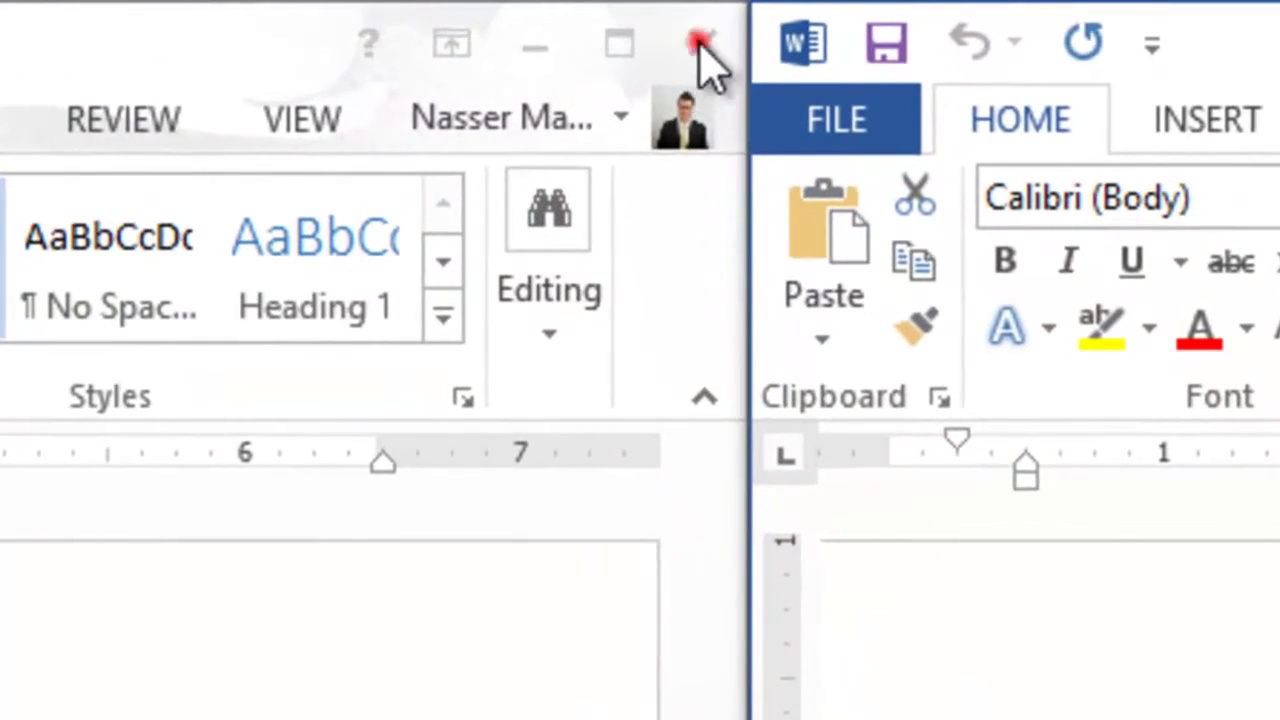
Close the WordLabOne.docx window and reopen the file from the MSWordLabs folder by browsing through My Documents
{"action": "left_click", "coordinate": [698, 44]}
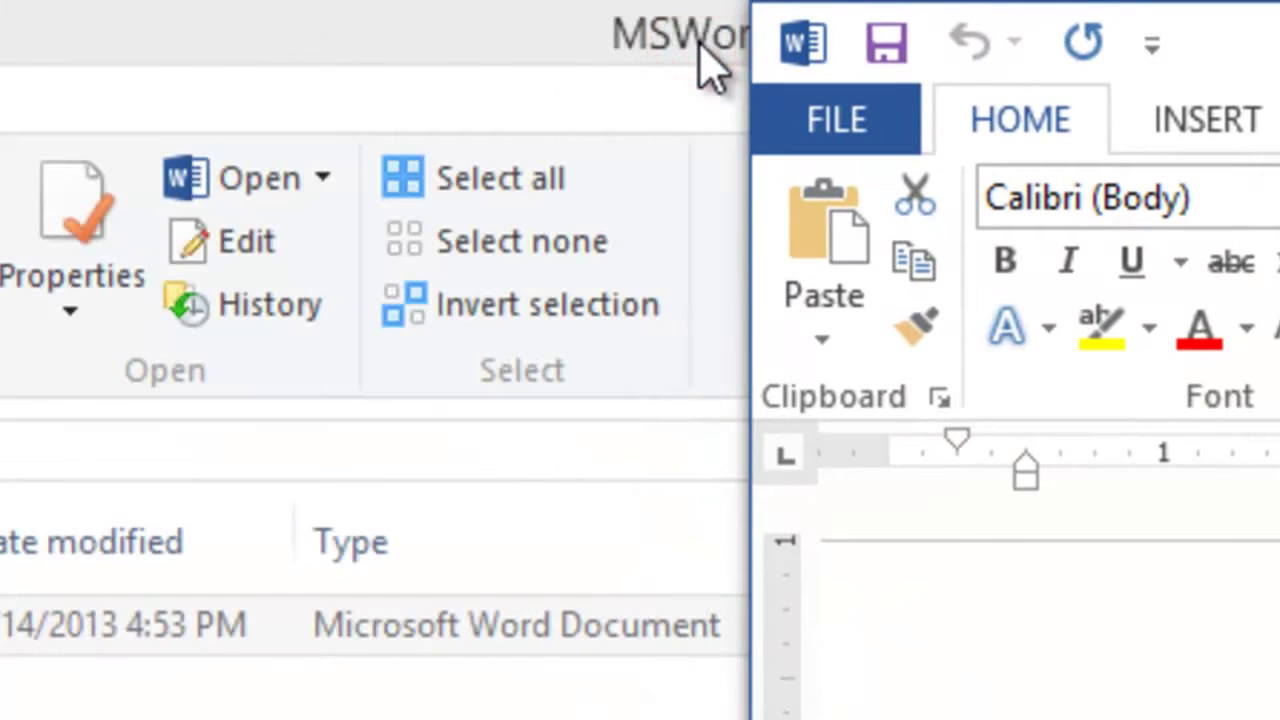
{"action": "left_click", "coordinate": [413, 70]}
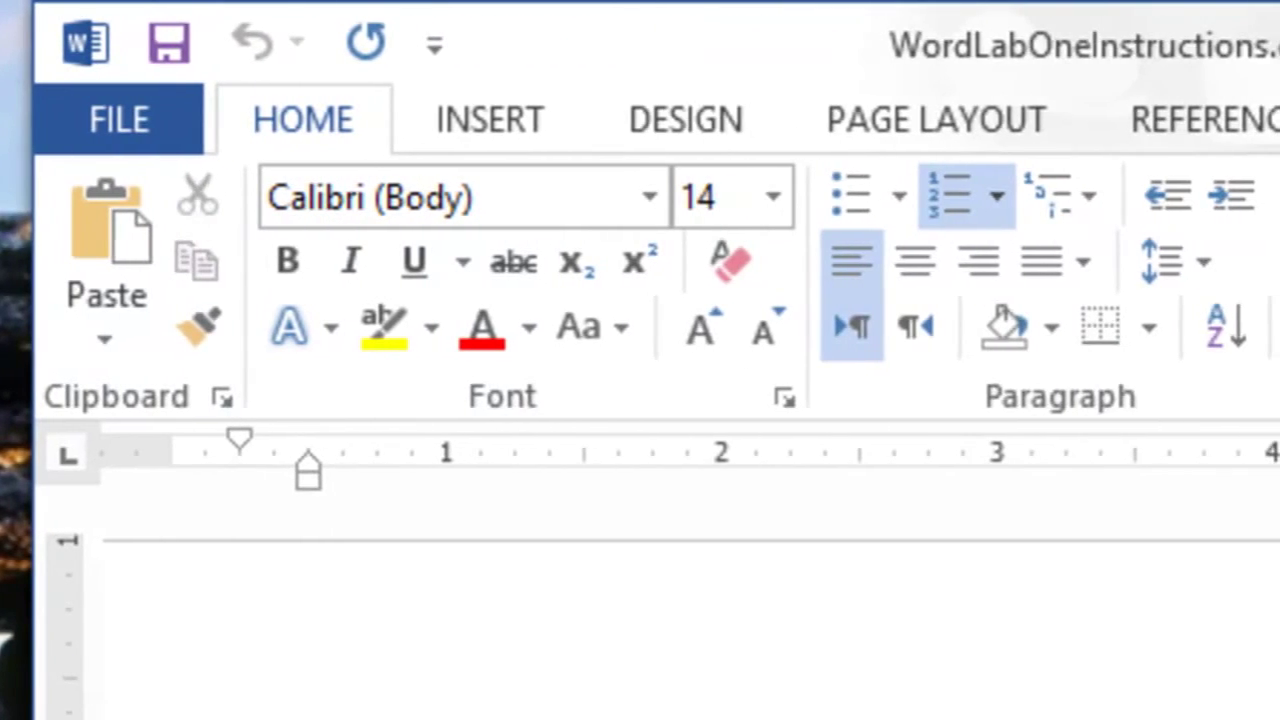
{"action": "left_click", "coordinate": [143, 120]}
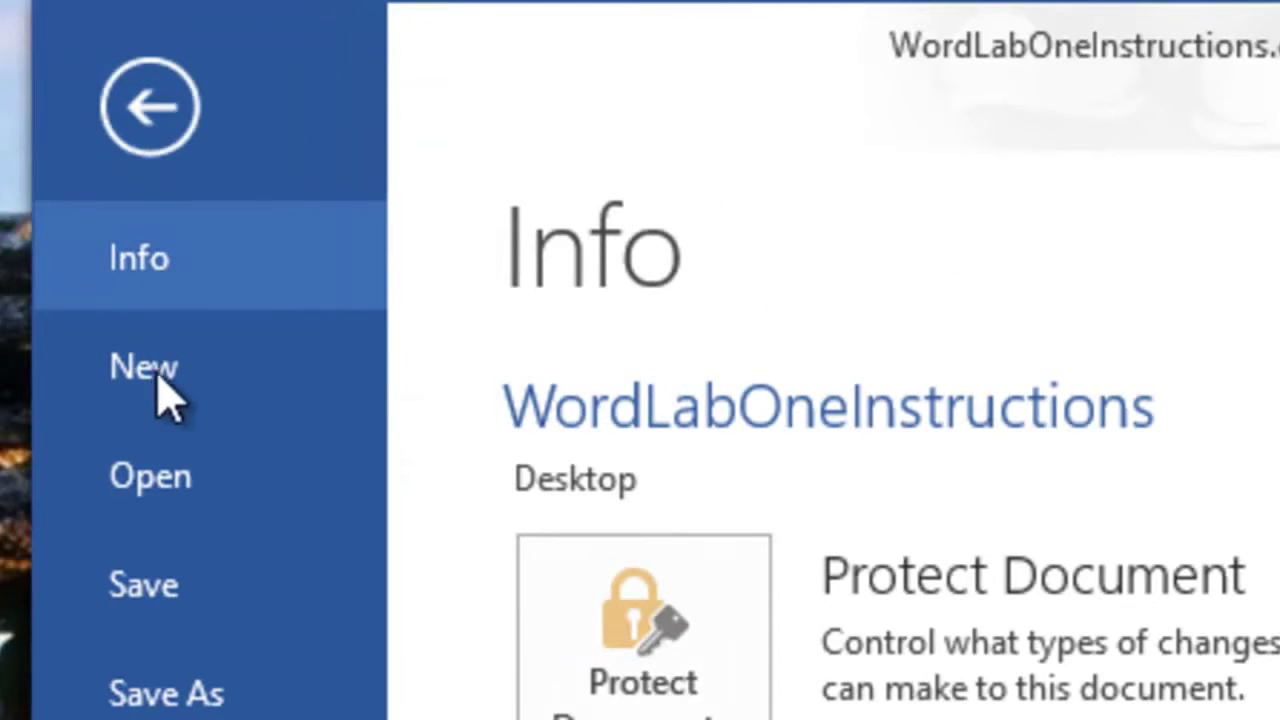
{"action": "left_click", "coordinate": [176, 477]}
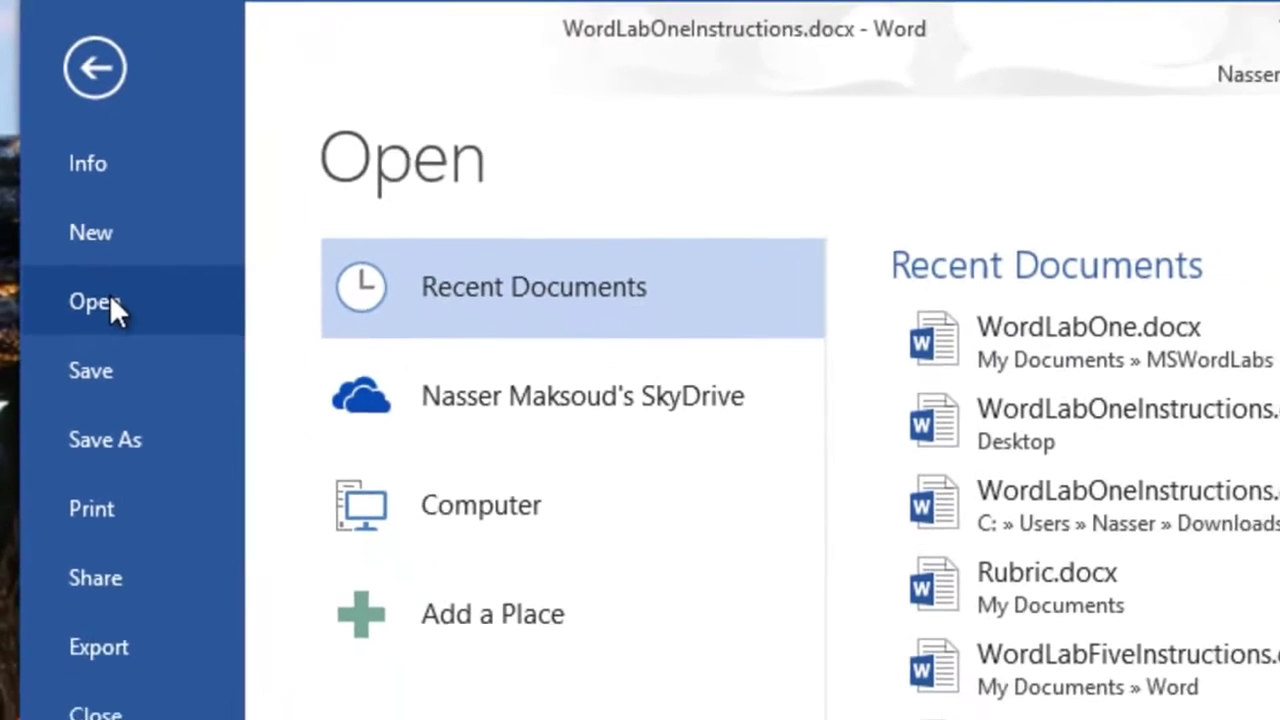
{"action": "left_click", "coordinate": [490, 475]}
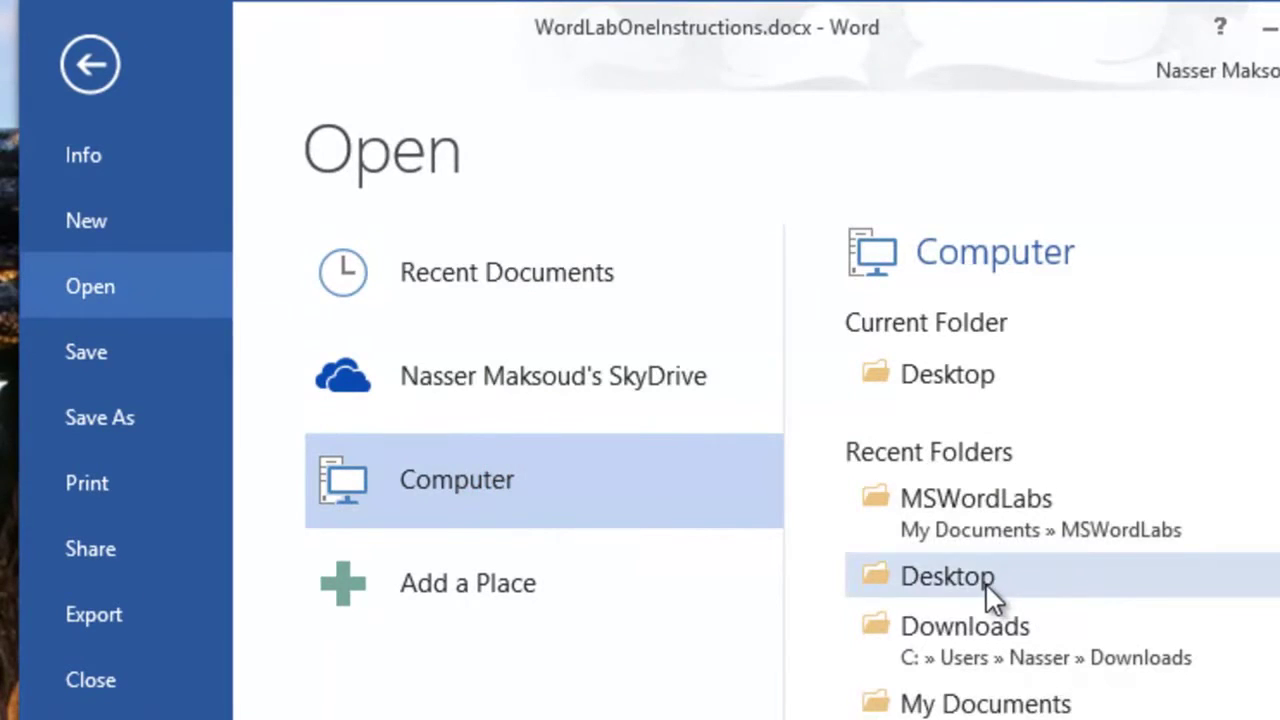
{"action": "left_click", "coordinate": [990, 705]}
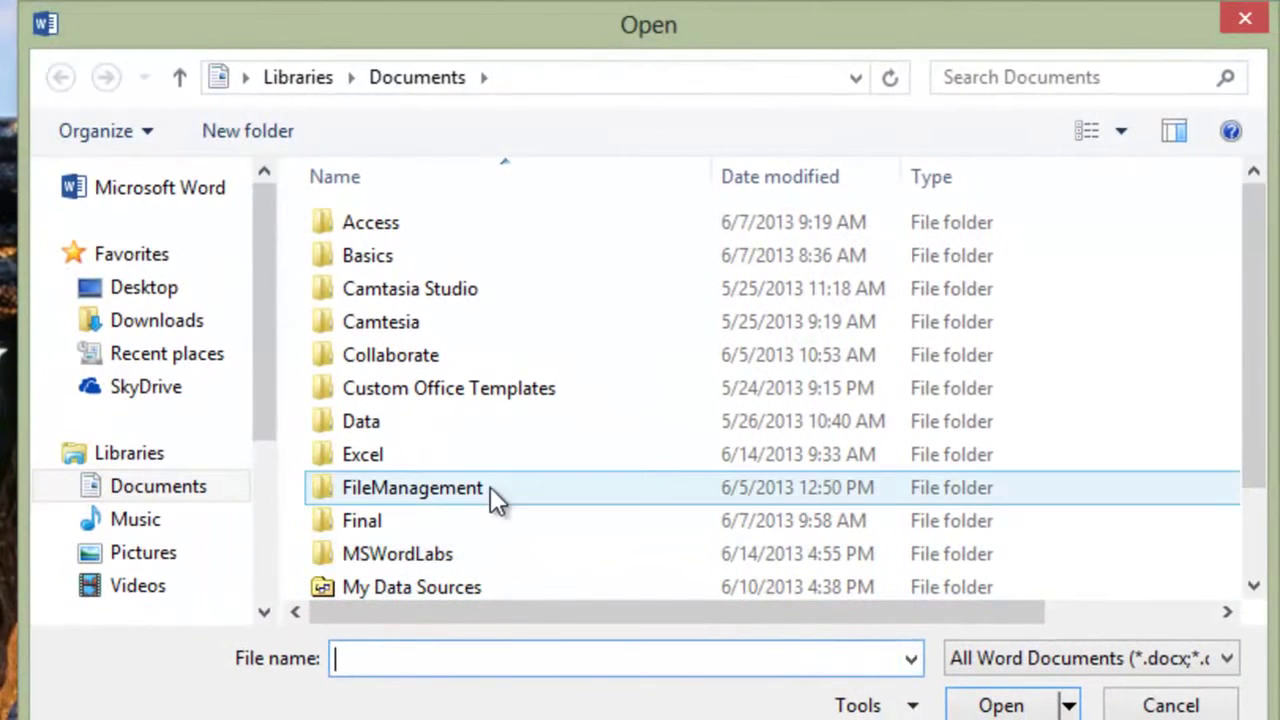
{"action": "left_click", "coordinate": [428, 555]}
{"action": "double_click", "coordinate": [428, 555]}
{"action": "left_click", "coordinate": [355, 223]}
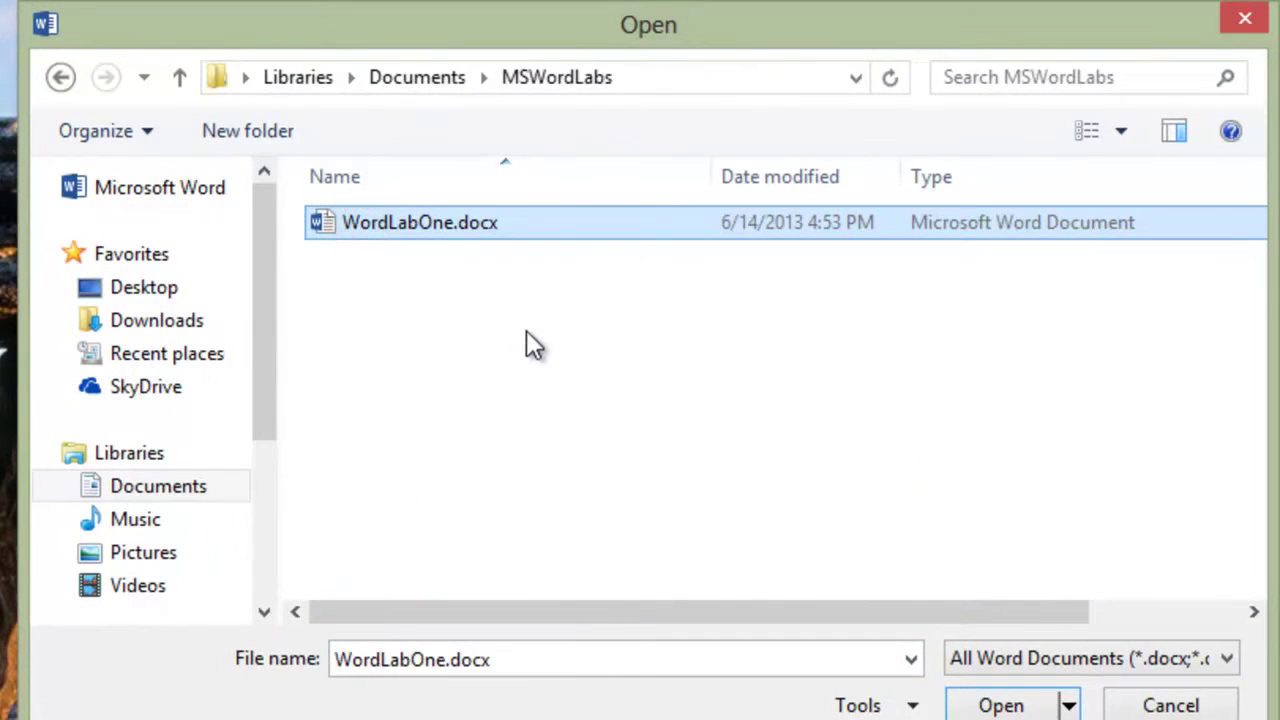
{"action": "left_click", "coordinate": [1000, 703]}
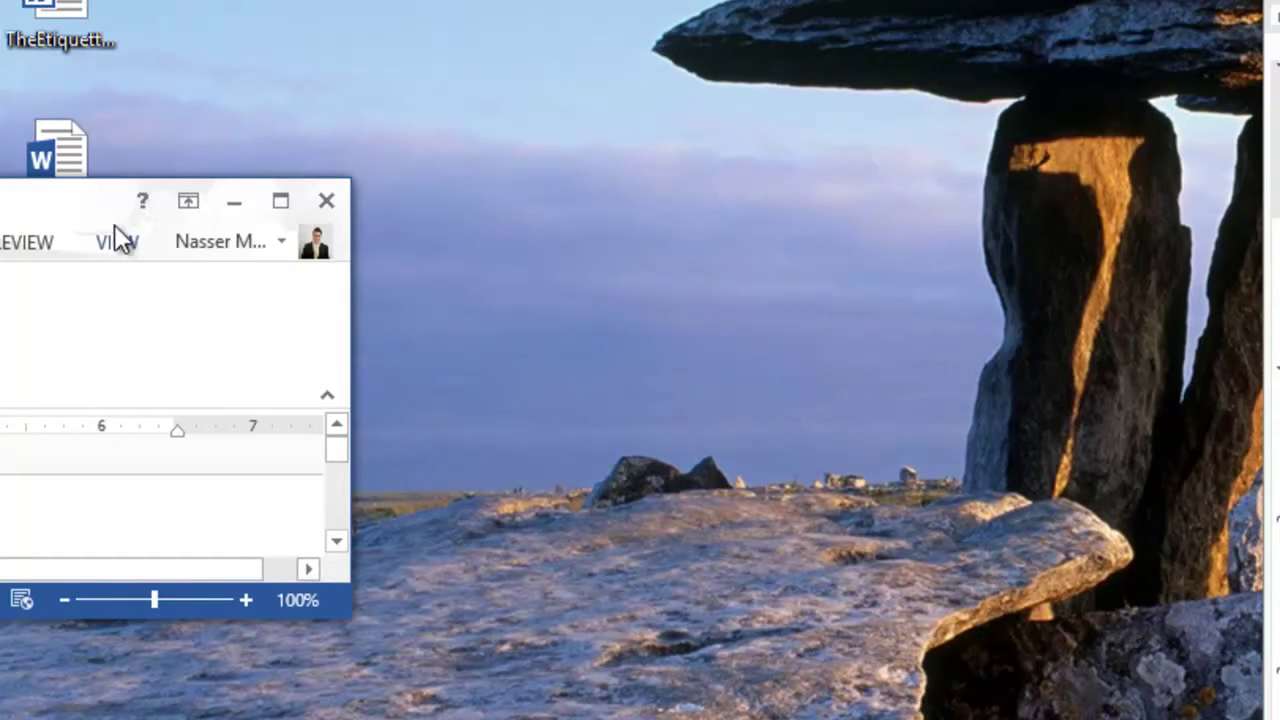
Dock the reopened WordLabOne.docx window on the left half of the screen beside the instructions
{"action": "left_click_drag", "start_coordinate": [114, 224], "coordinate": [1194, 154]}
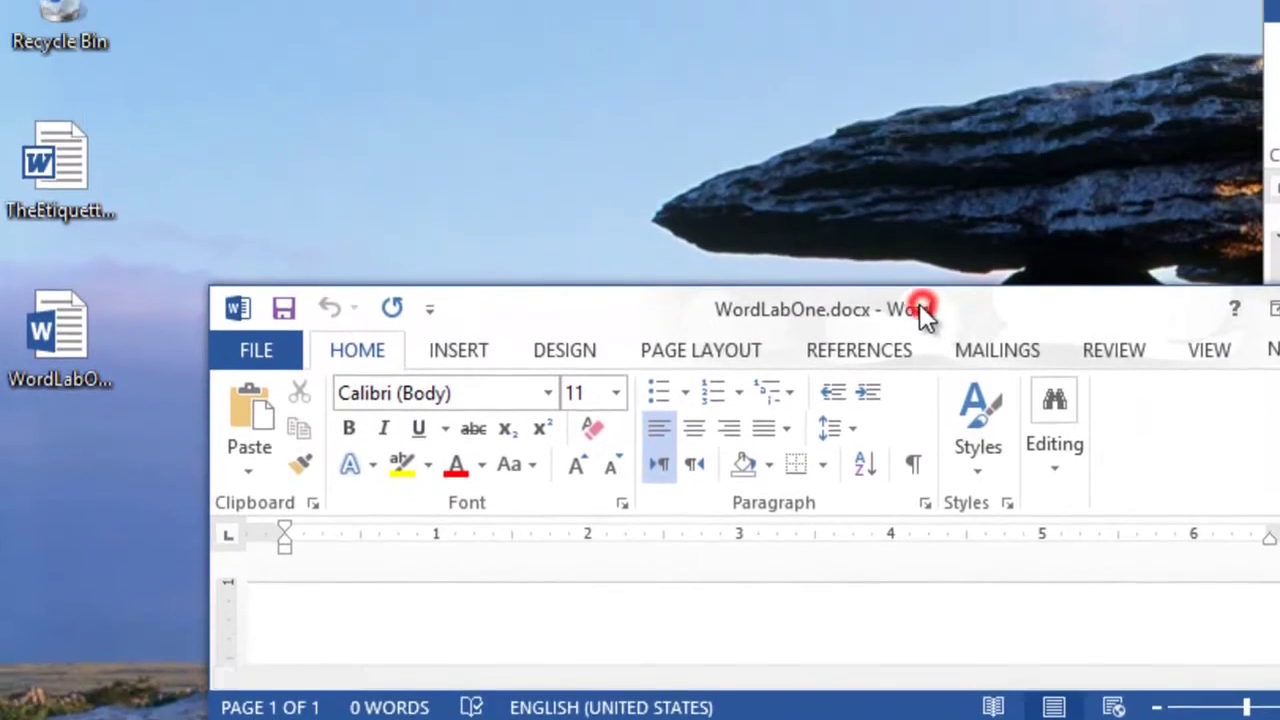
{"action": "left_click_drag", "start_coordinate": [926, 152], "coordinate": [3, 120]}
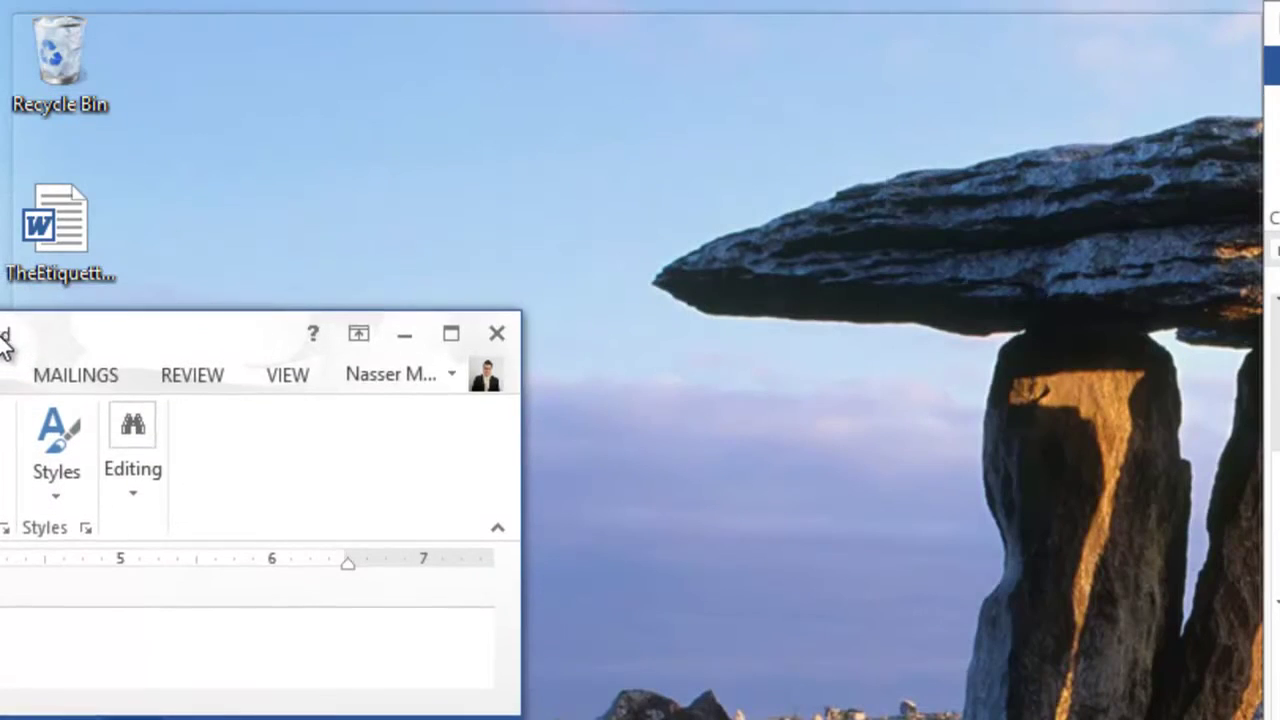
{"action": "left_click_drag", "start_coordinate": [3, 345], "coordinate": [5, 343]}
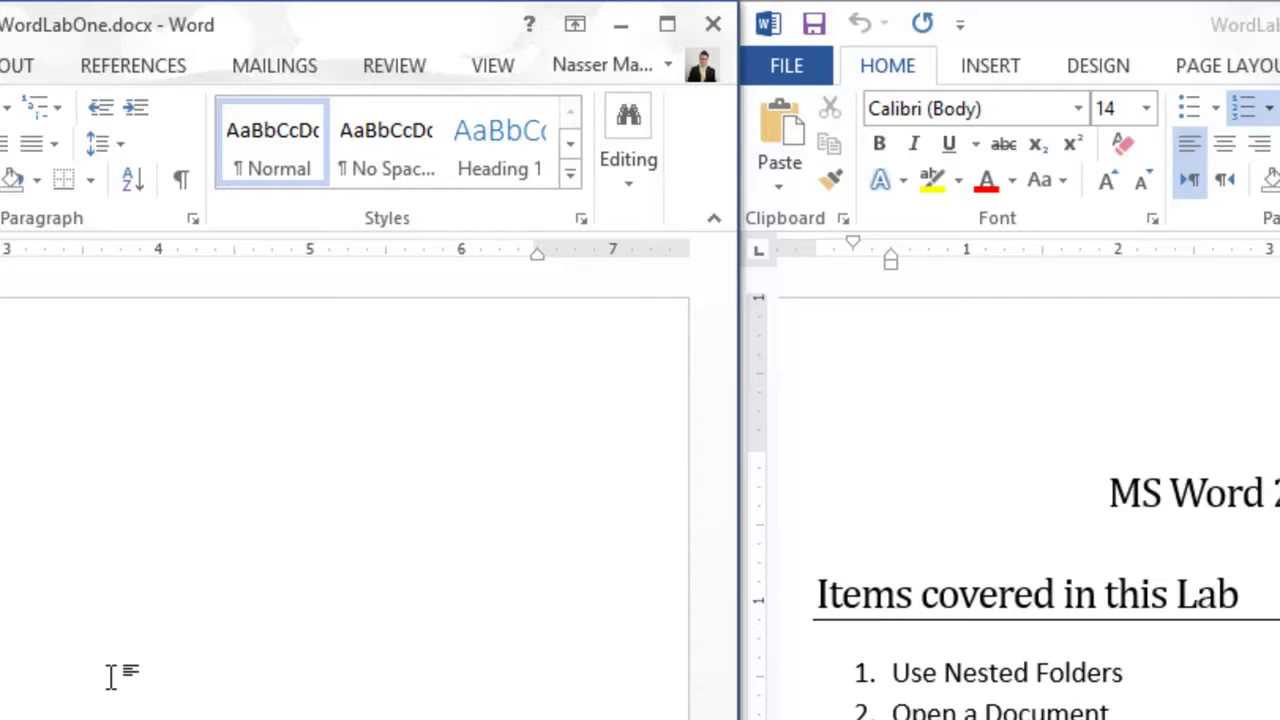
Switch between the two document windows and read the numbered instructions up to the one on formatting marks
{"action": "left_click", "coordinate": [1018, 12]}
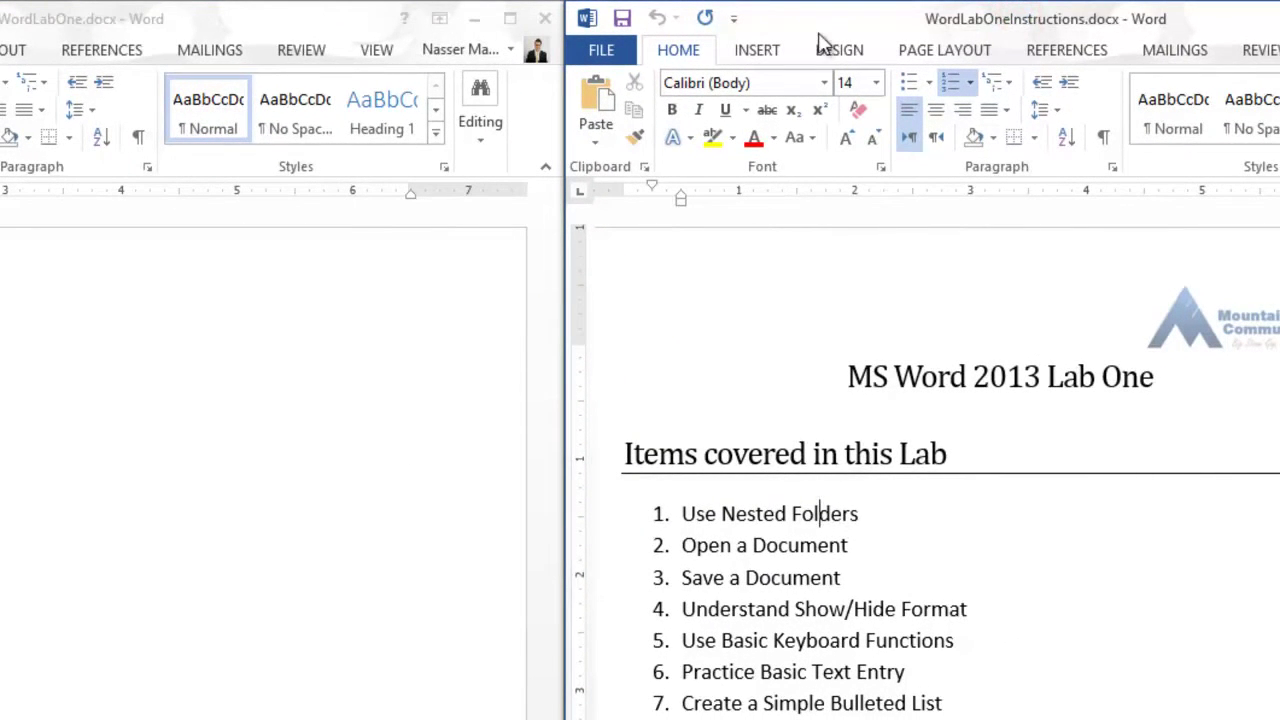
{"action": "left_click", "coordinate": [88, 22]}
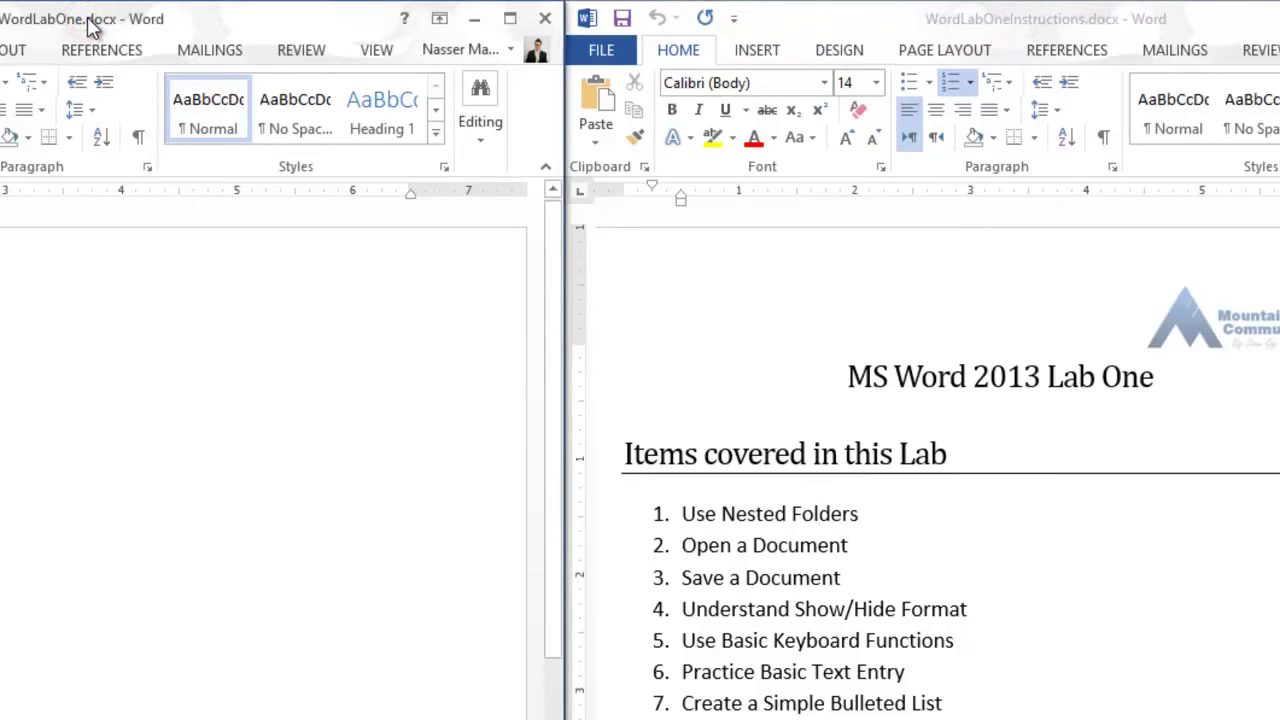
{"action": "left_click", "coordinate": [820, 513]}
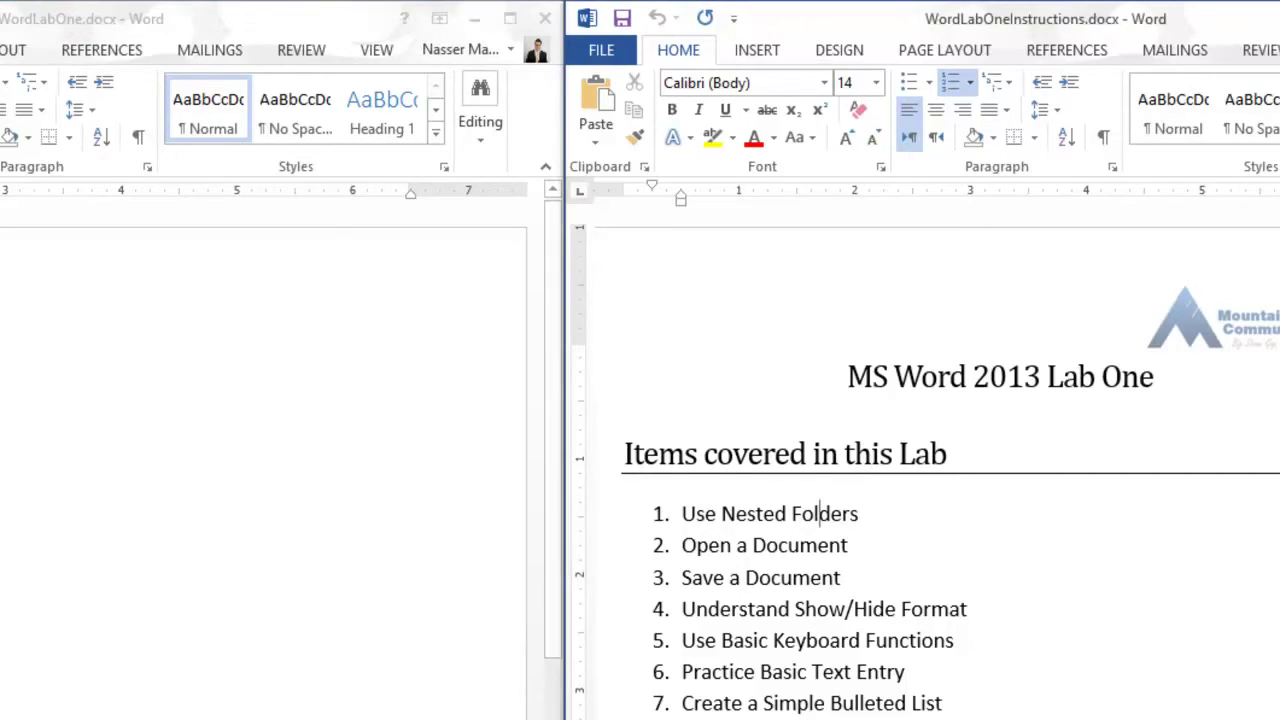
{"action": "scroll", "coordinate": [920, 500], "scroll_direction": "down", "scroll_amount": 10}
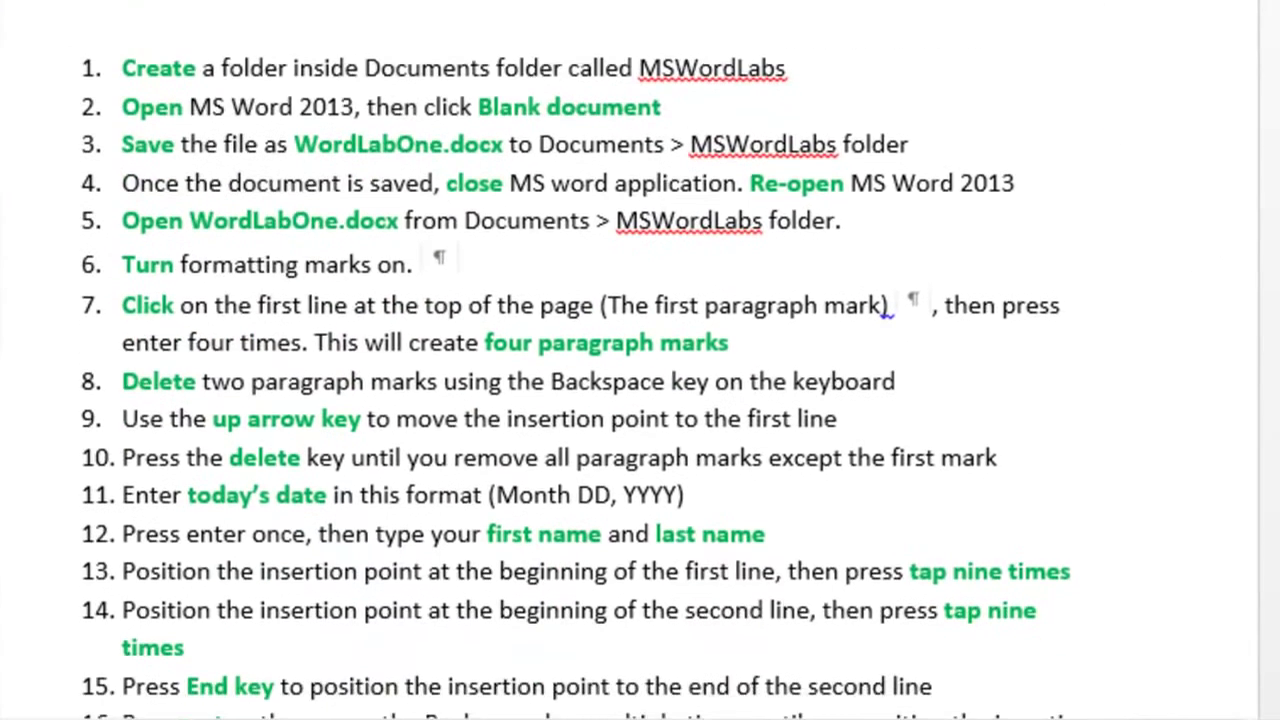
{"action": "scroll", "coordinate": [351, 128], "scroll_direction": "up", "scroll_amount": 6}
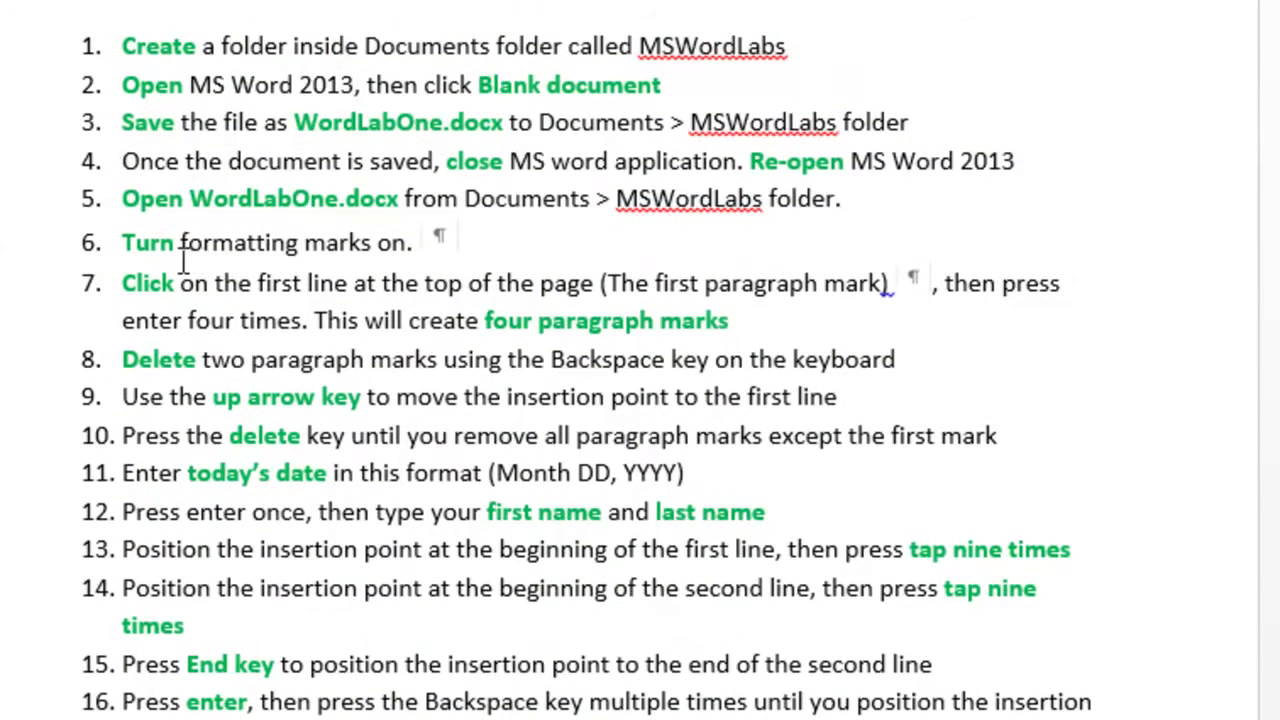
Turn on the formatting marks in WordLabOne.docx, checking the paragraph symbol shown in instruction 6
{"action": "left_click", "coordinate": [508, 322]}
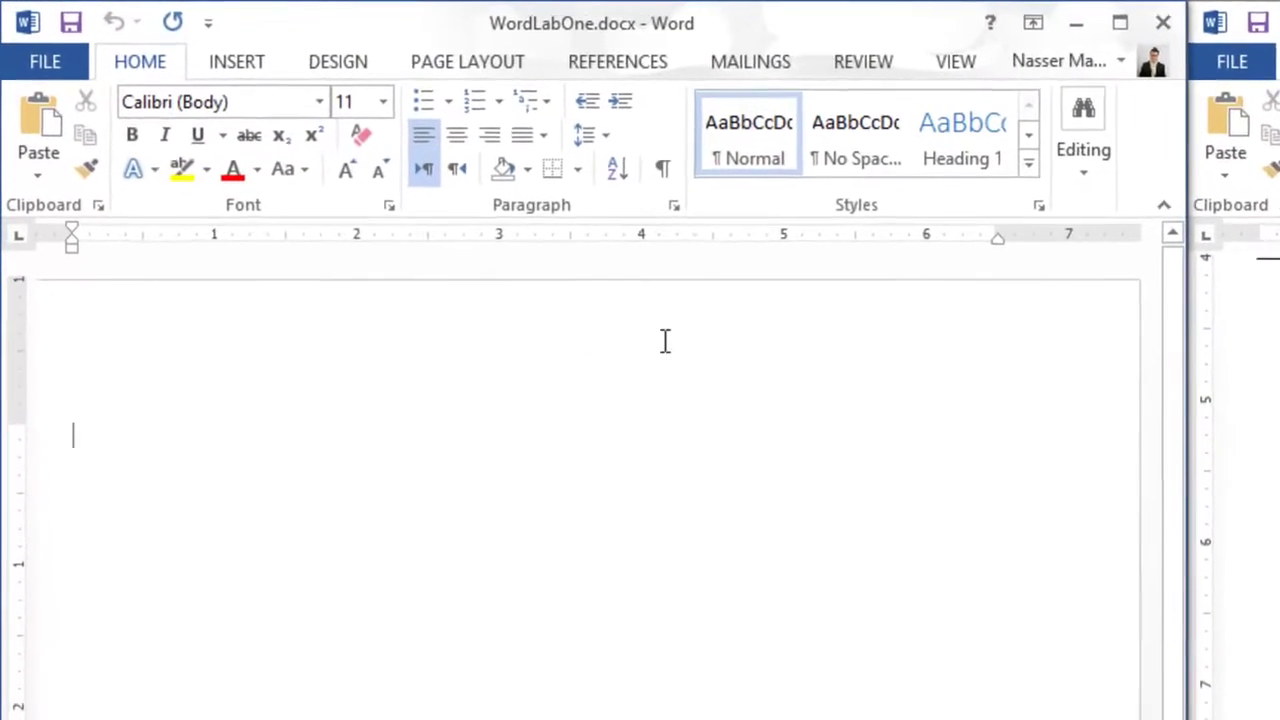
{"action": "left_click", "coordinate": [708, 187]}
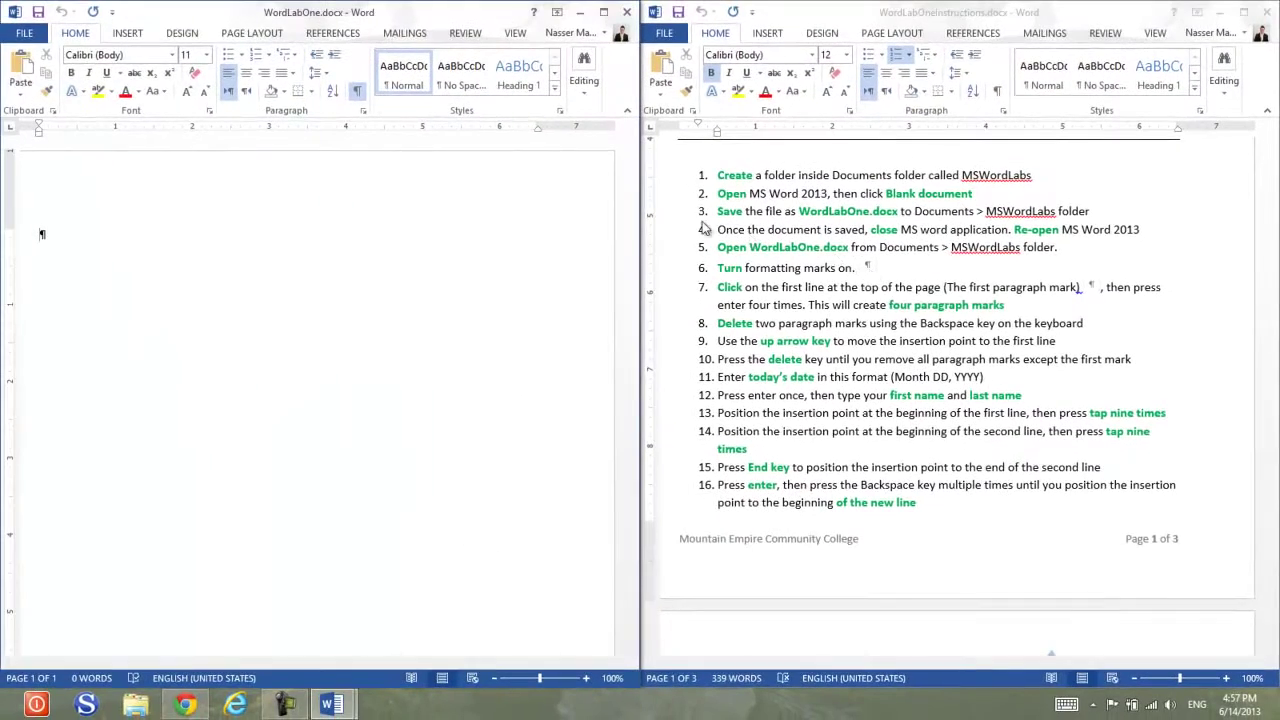
{"action": "left_click", "coordinate": [866, 266]}
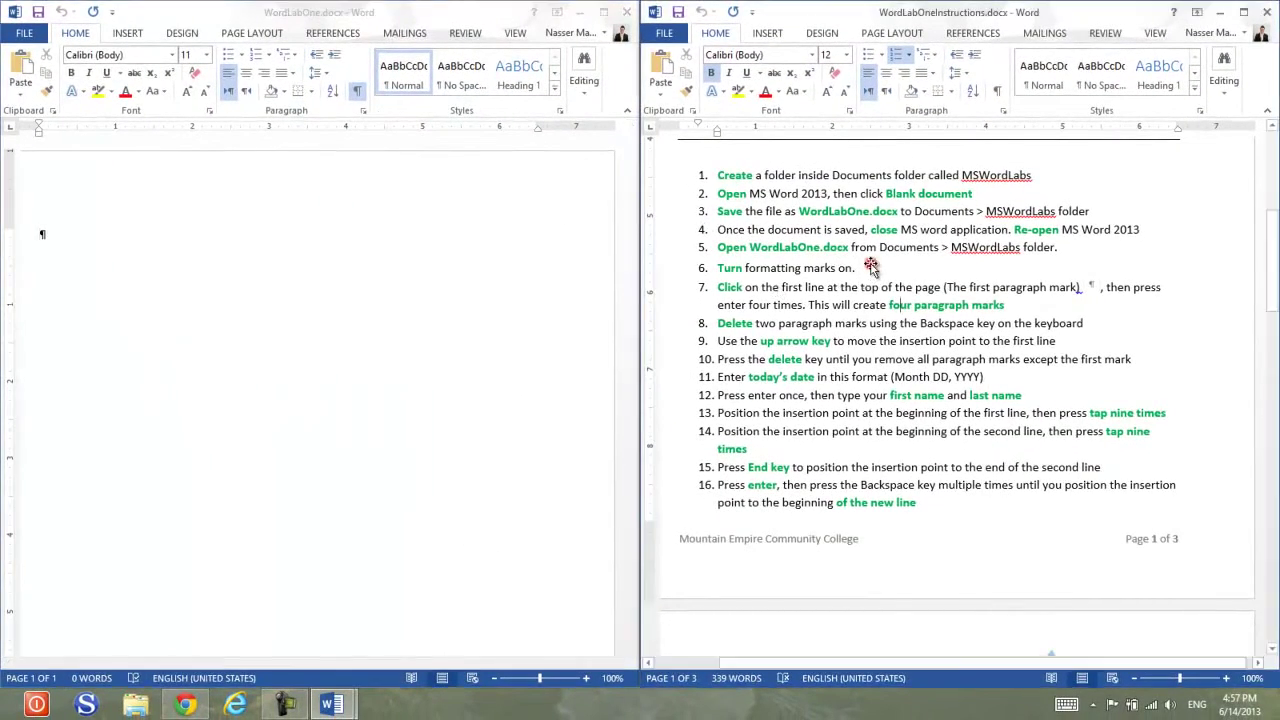
{"action": "left_click", "coordinate": [358, 98]}
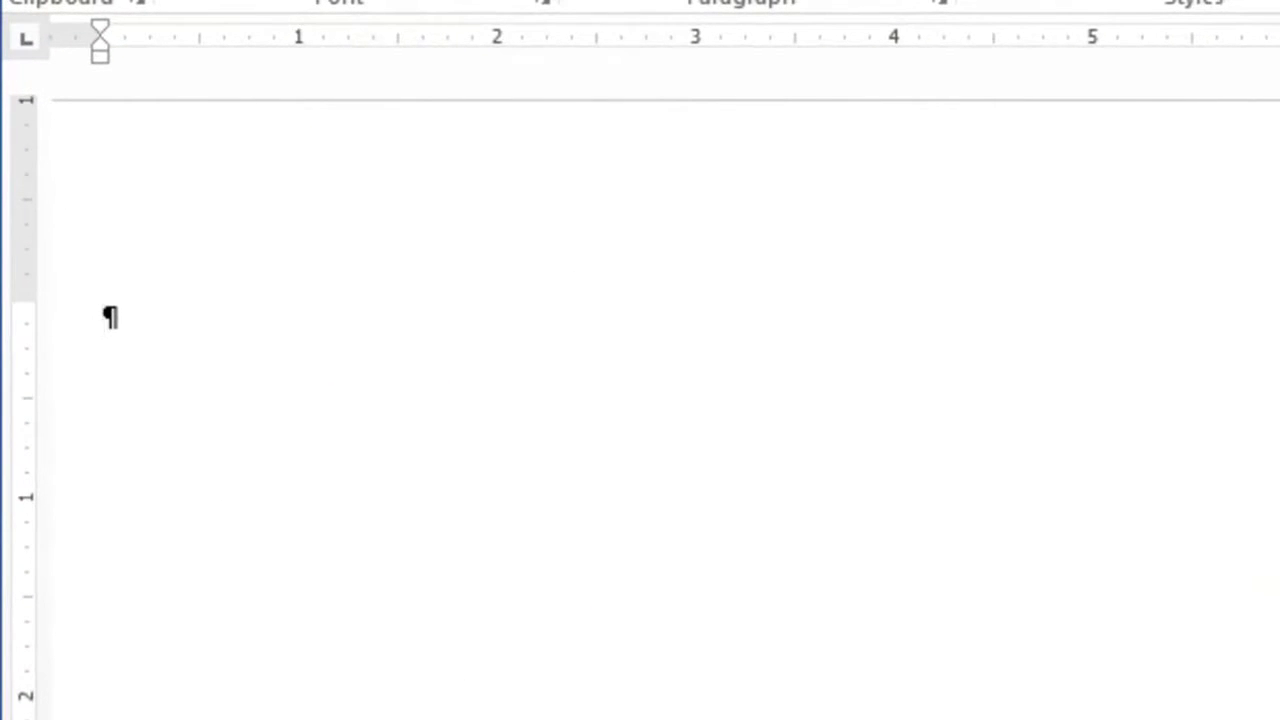
Place the insertion point at the first paragraph mark in WordLabOne.docx and add four new paragraphs
{"action": "left_click", "coordinate": [172, 266]}
{"action": "left_click", "coordinate": [138, 307]}
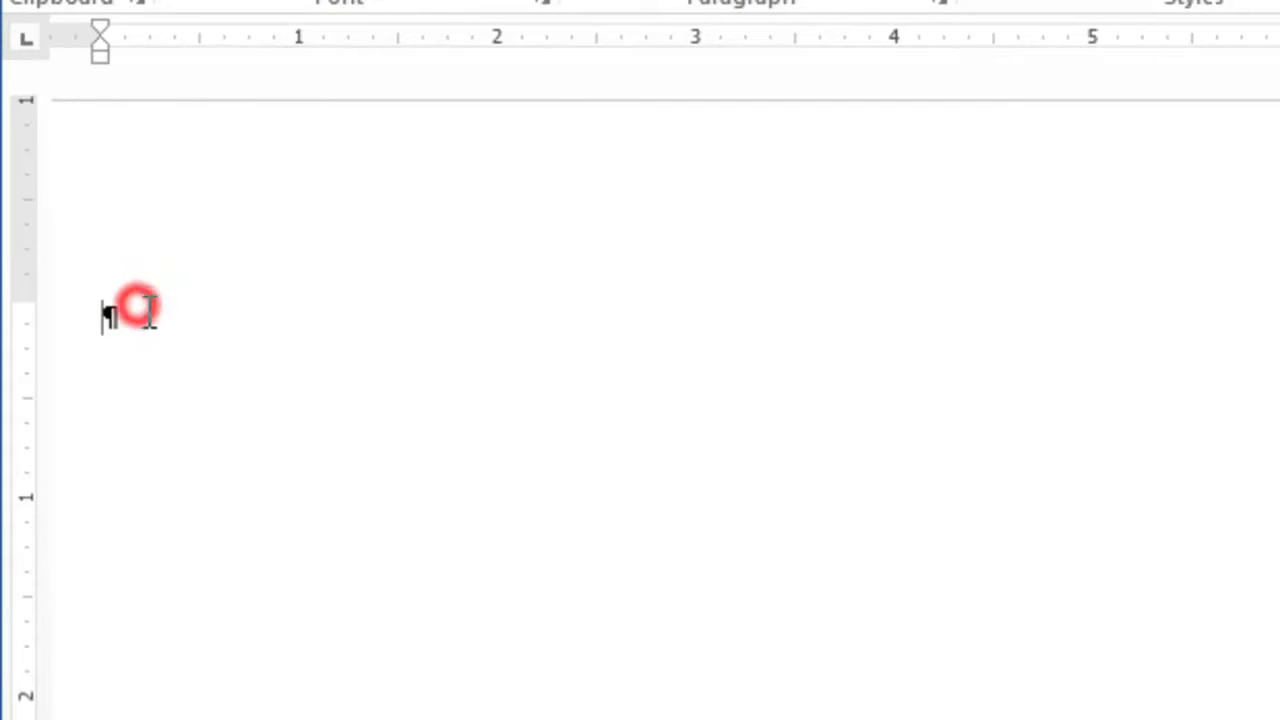
{"action": "key", "text": "Return"}
{"action": "key", "text": "Return"}
{"action": "key", "text": "Return"}
{"action": "key", "text": "Return"}
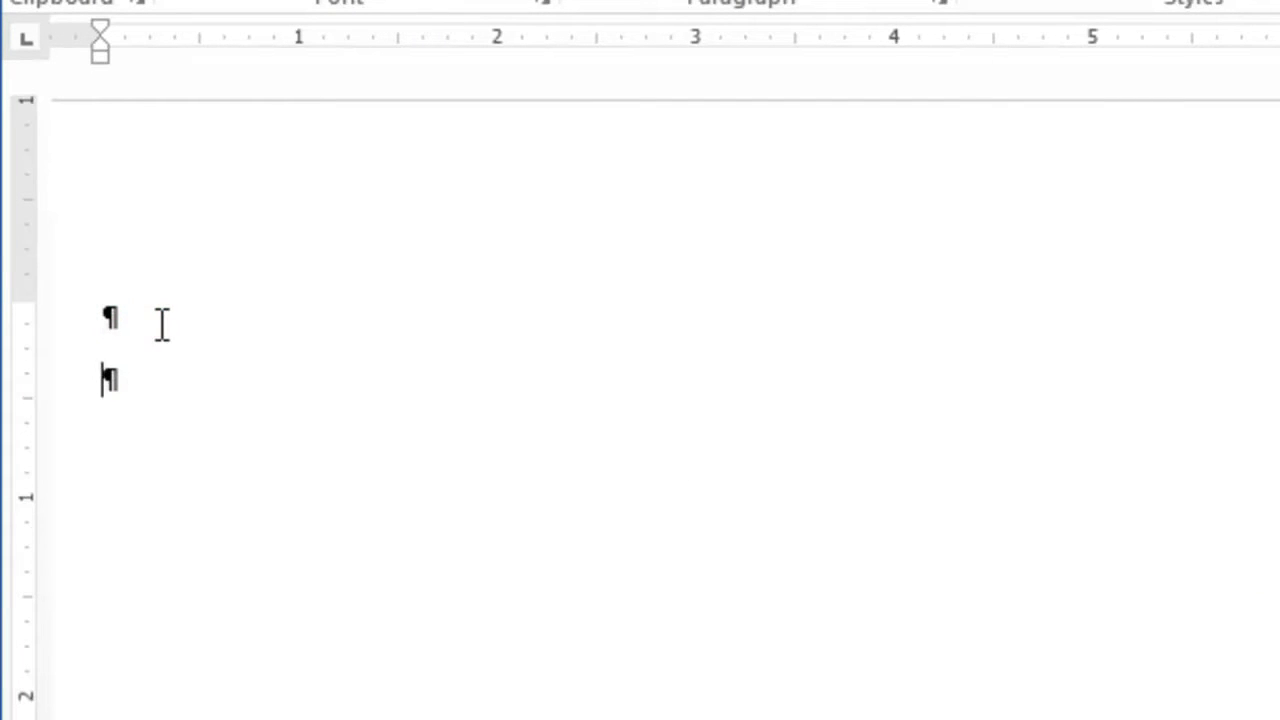
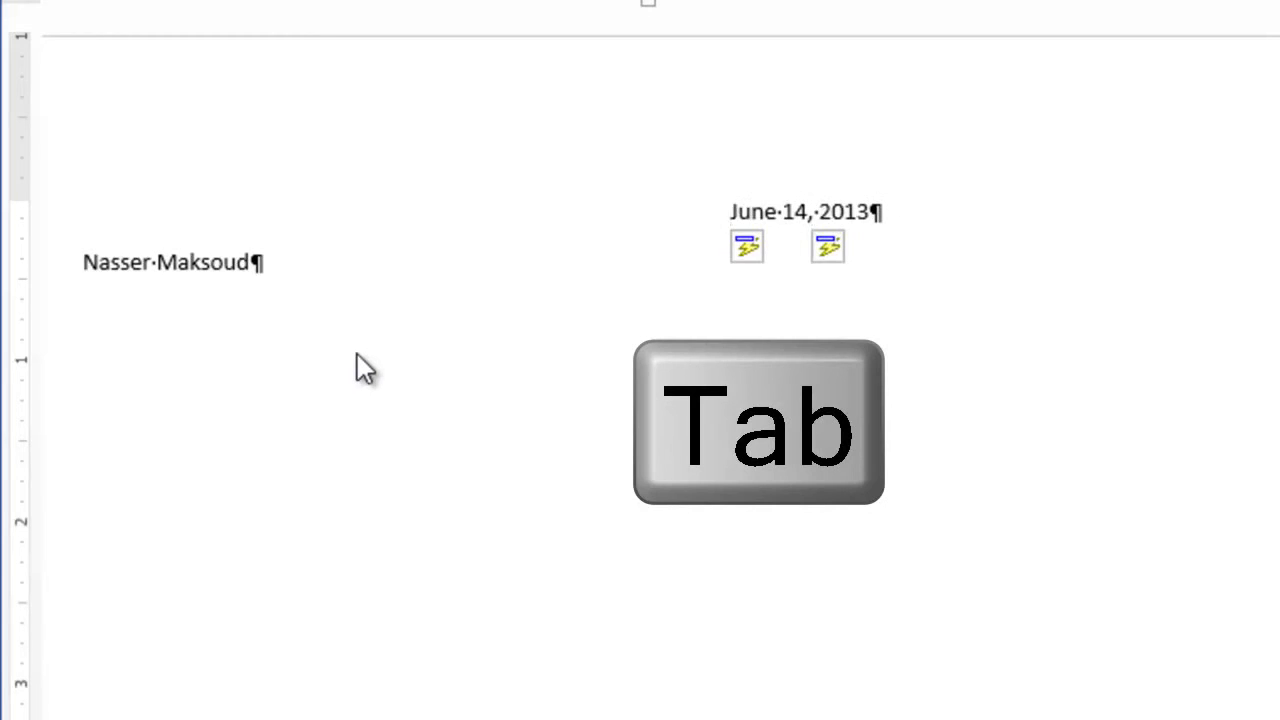
Indent the second line, containing the full name, with nine tabs from its beginning to align it under the date
{"action": "left_click", "coordinate": [79, 262]}
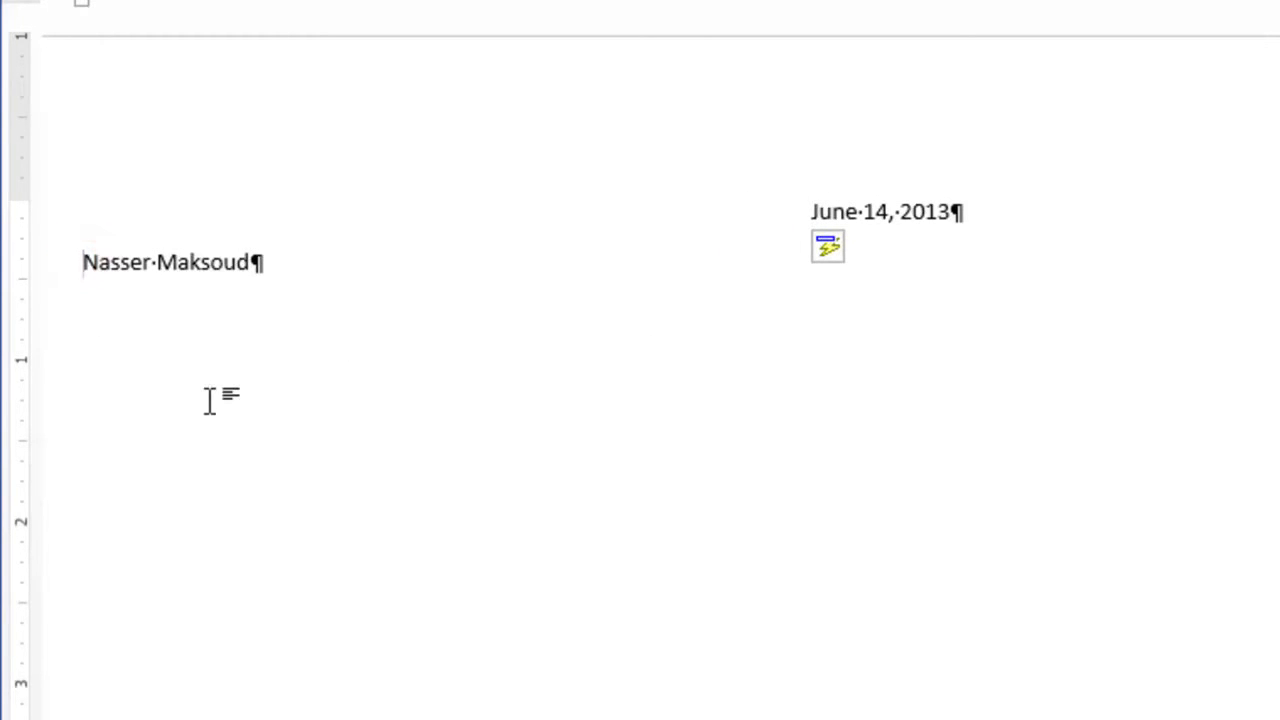
{"action": "key", "text": "Tab"}
{"action": "key", "text": "Tab"}
{"action": "key", "text": "Tab"}
{"action": "key", "text": "Tab"}
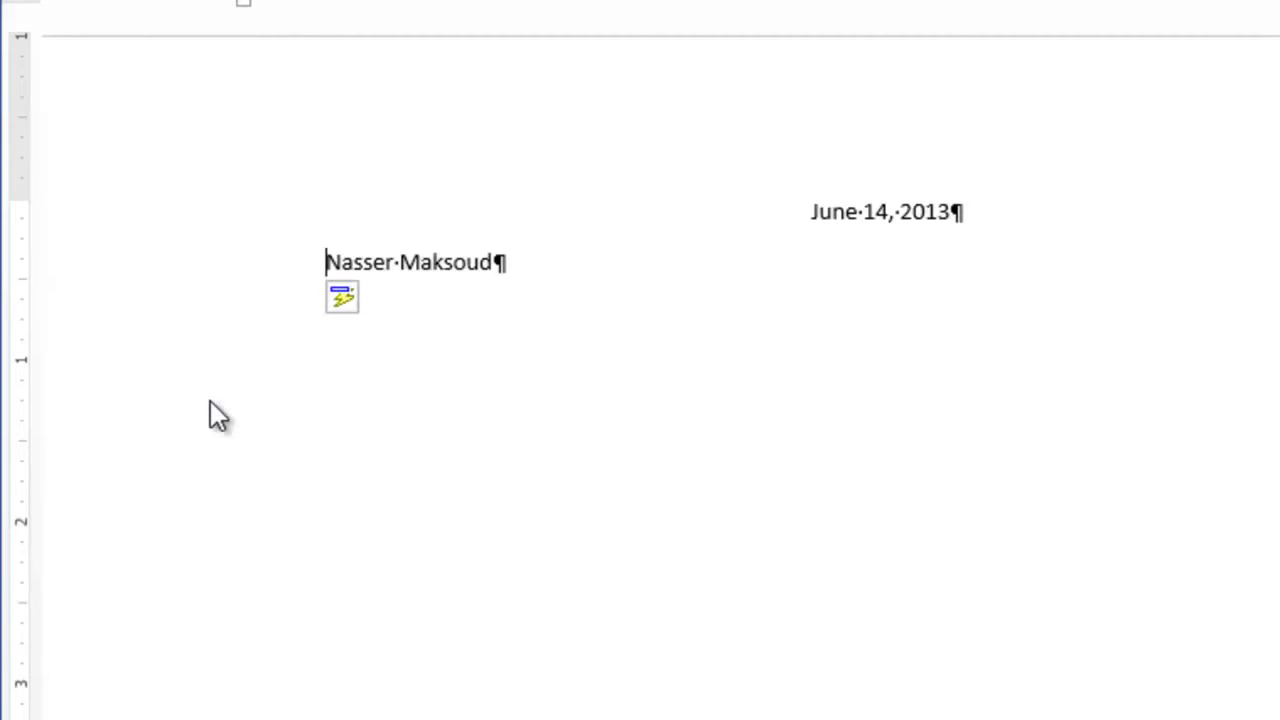
{"action": "key", "text": "Tab"}
{"action": "key", "text": "Tab"}
{"action": "key", "text": "Tab"}
{"action": "key", "text": "Tab"}
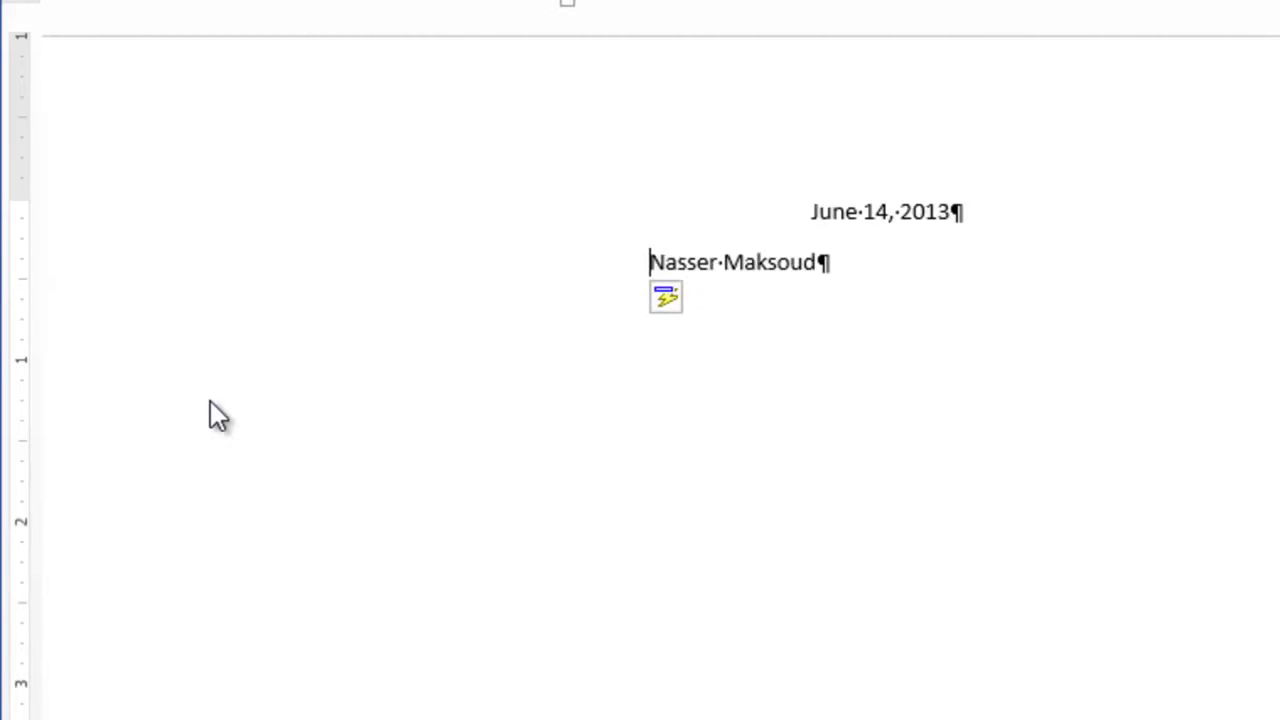
{"action": "key", "text": "Tab"}
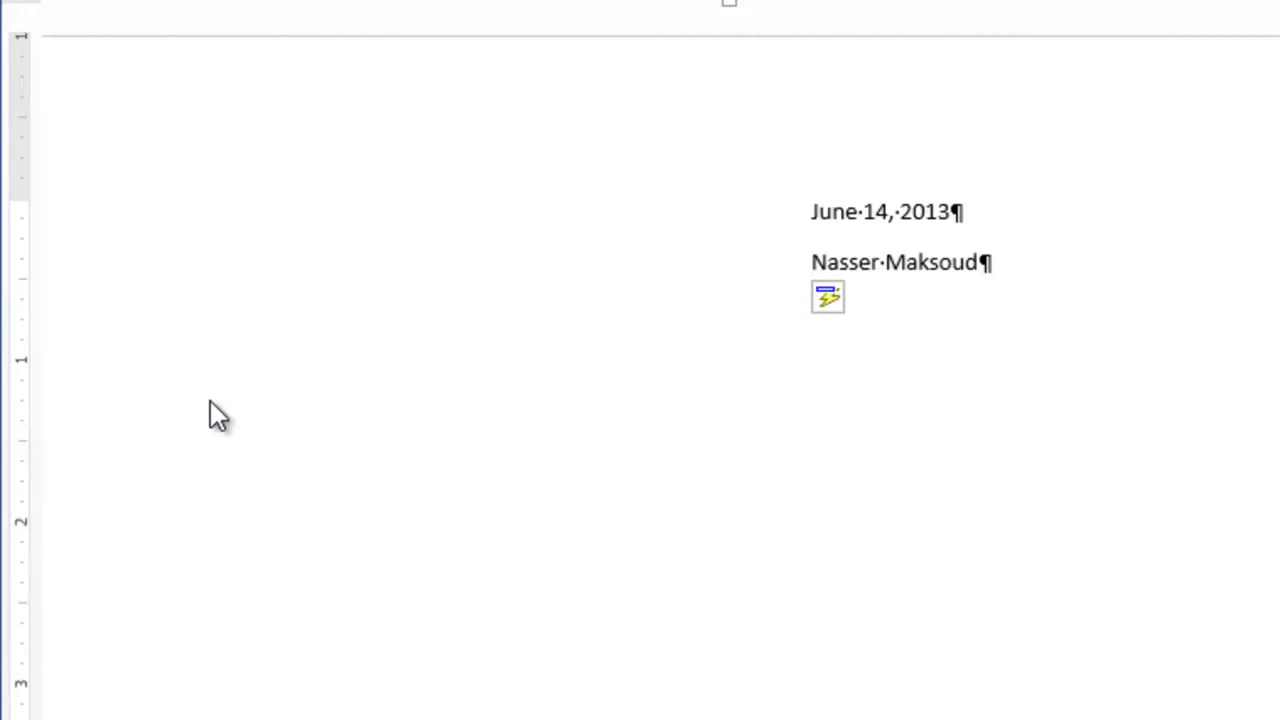
Start a new paragraph from the end of the full name line and move its insertion point back to the left margin
{"action": "left_click", "coordinate": [1030, 260]}
{"action": "key", "text": "End"}
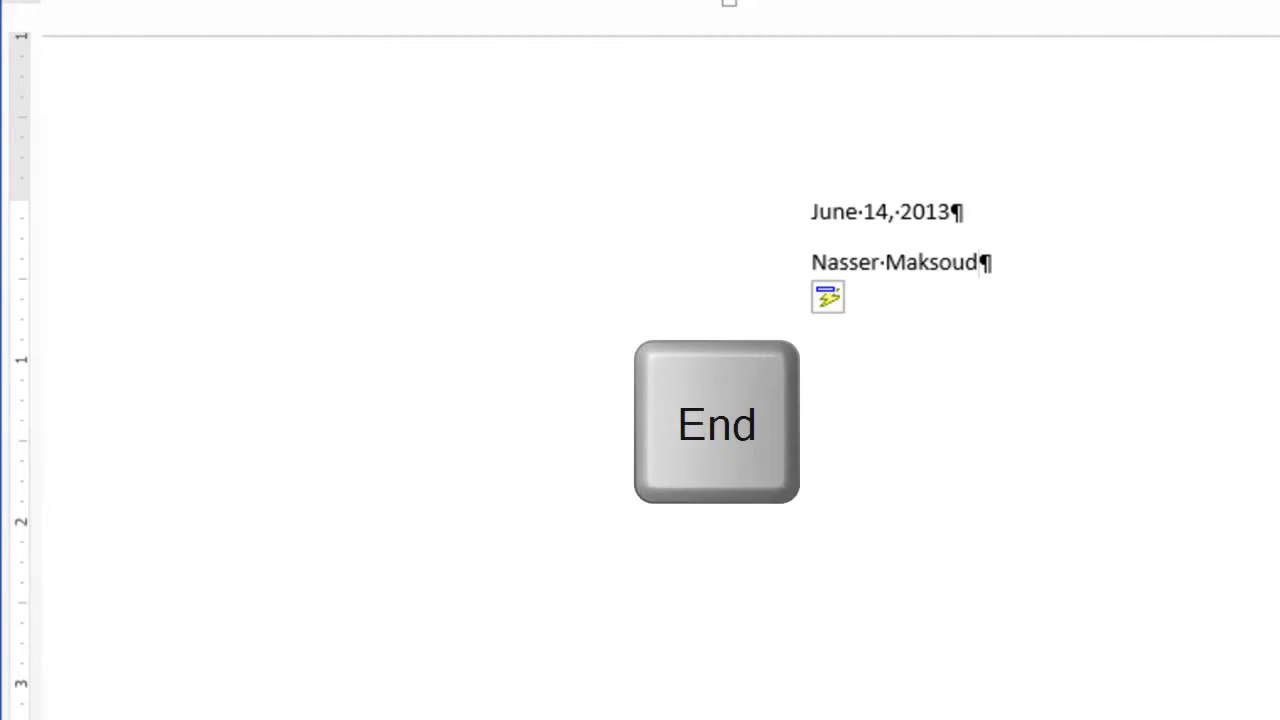
{"action": "left_click", "coordinate": [808, 260]}
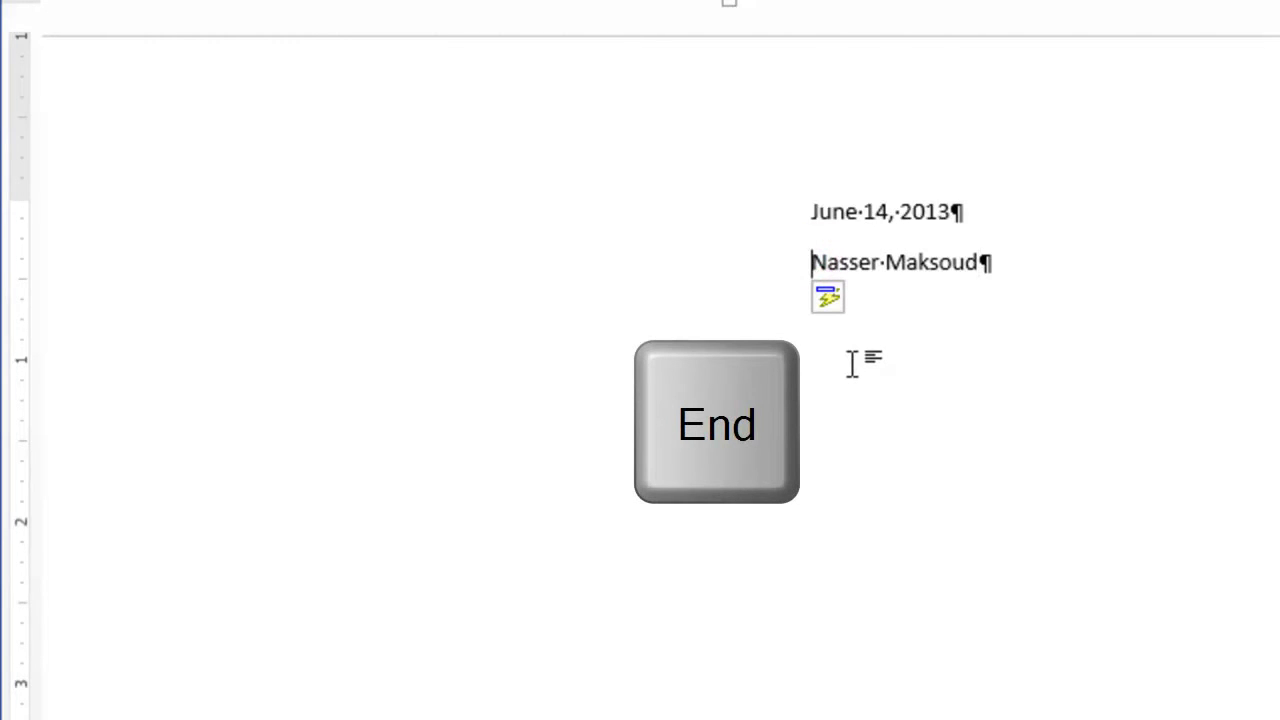
{"action": "key", "text": "End"}
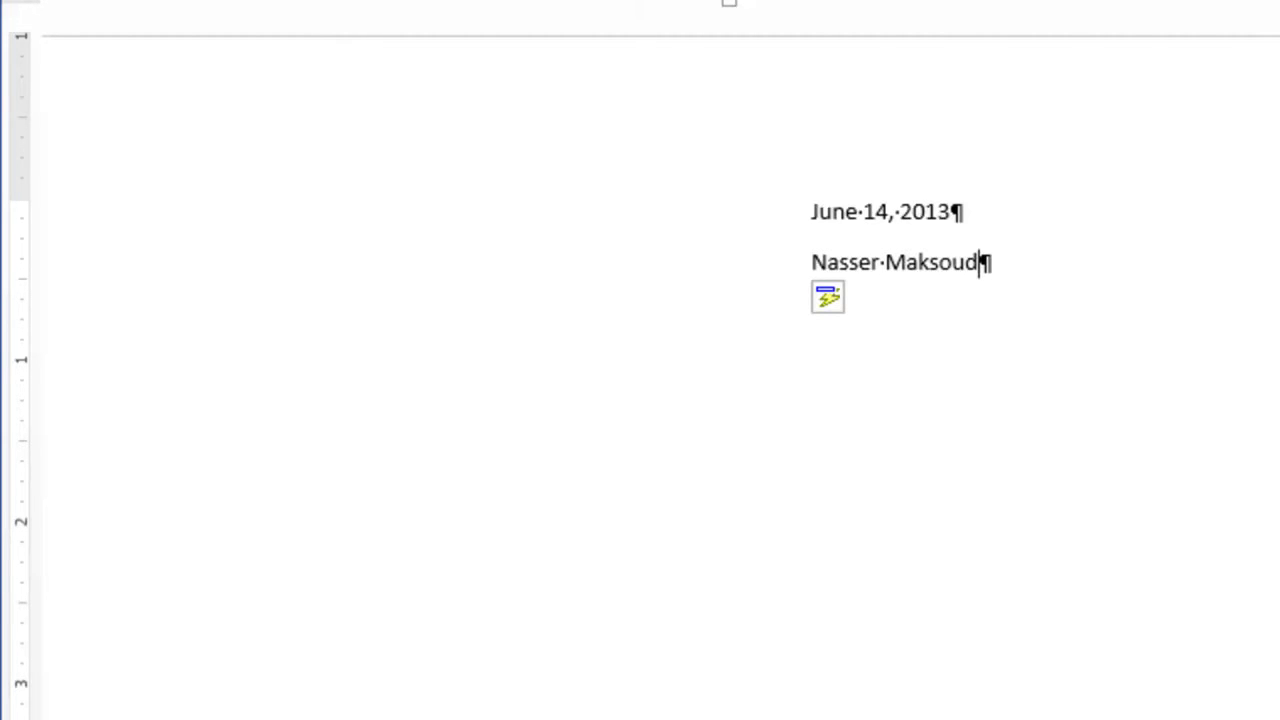
{"action": "key", "text": "Return"}
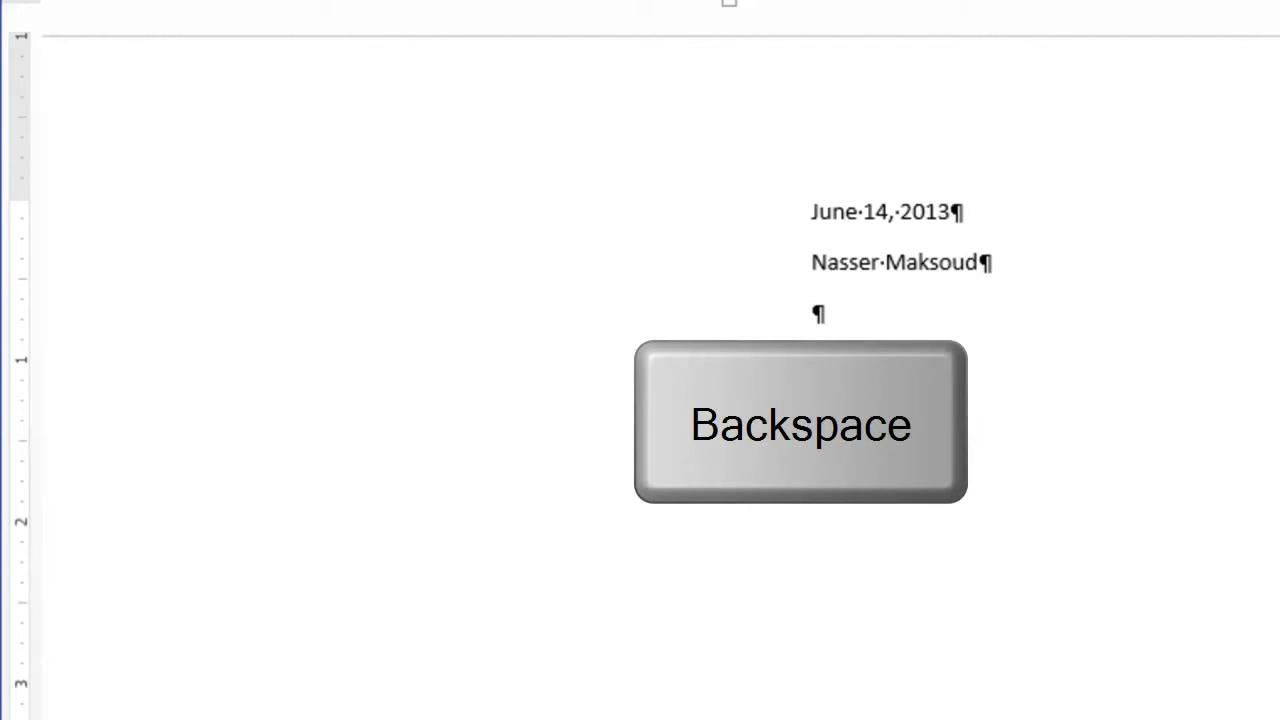
{"action": "key", "text": "BackSpace"}
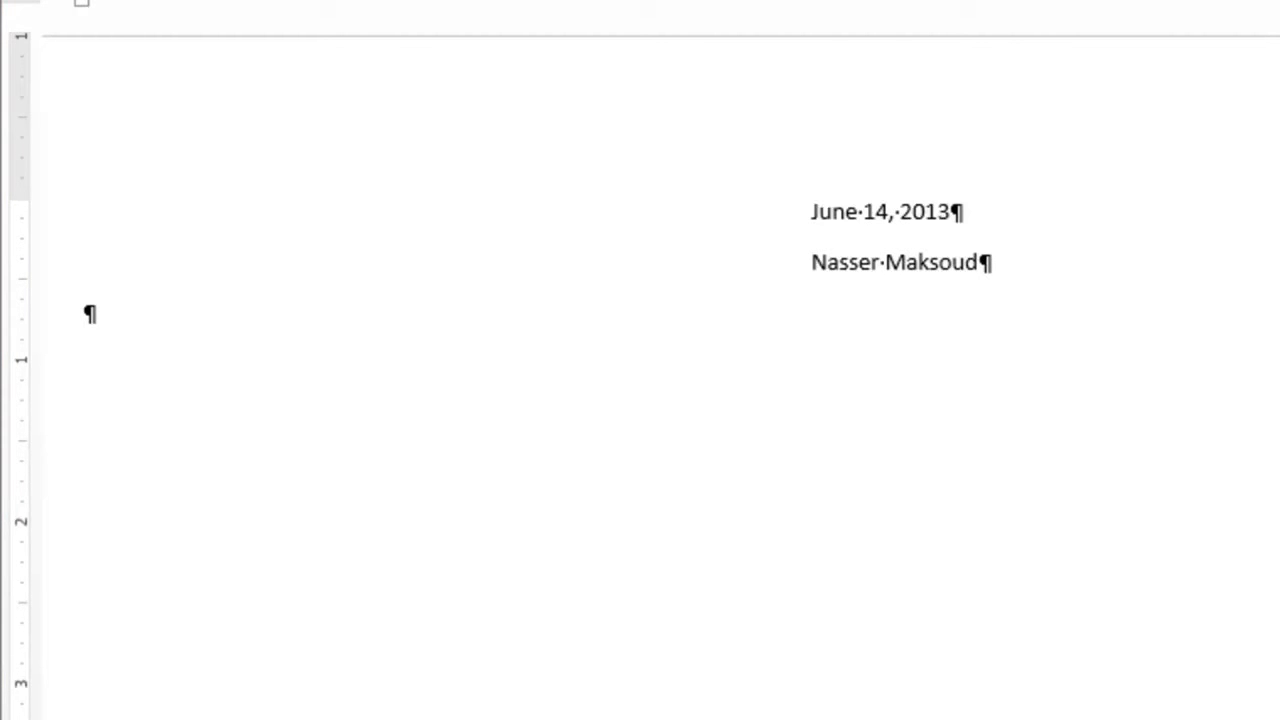
Enter the text "Mountain Empire Community College" in the new paragraph below the name
{"action": "left_click", "coordinate": [337, 440]}
{"action": "type", "text": "Mountain EMpire "}
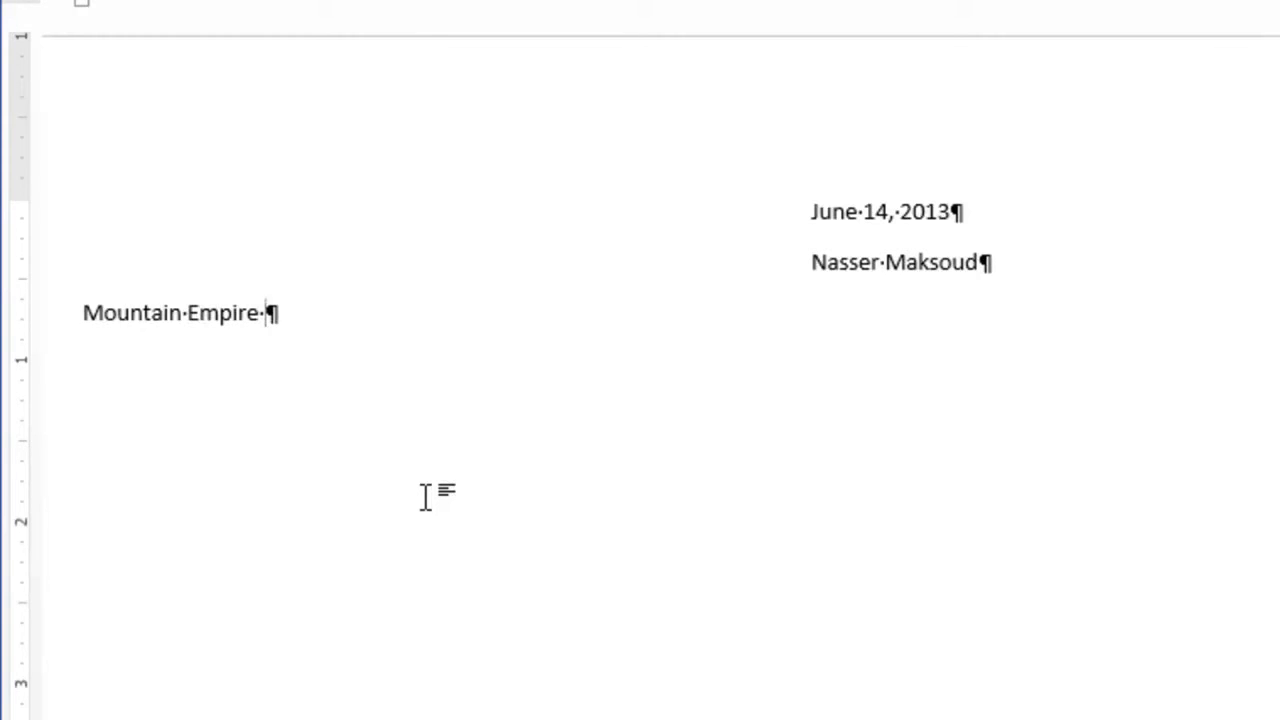
{"action": "type", "text": "Communit"}
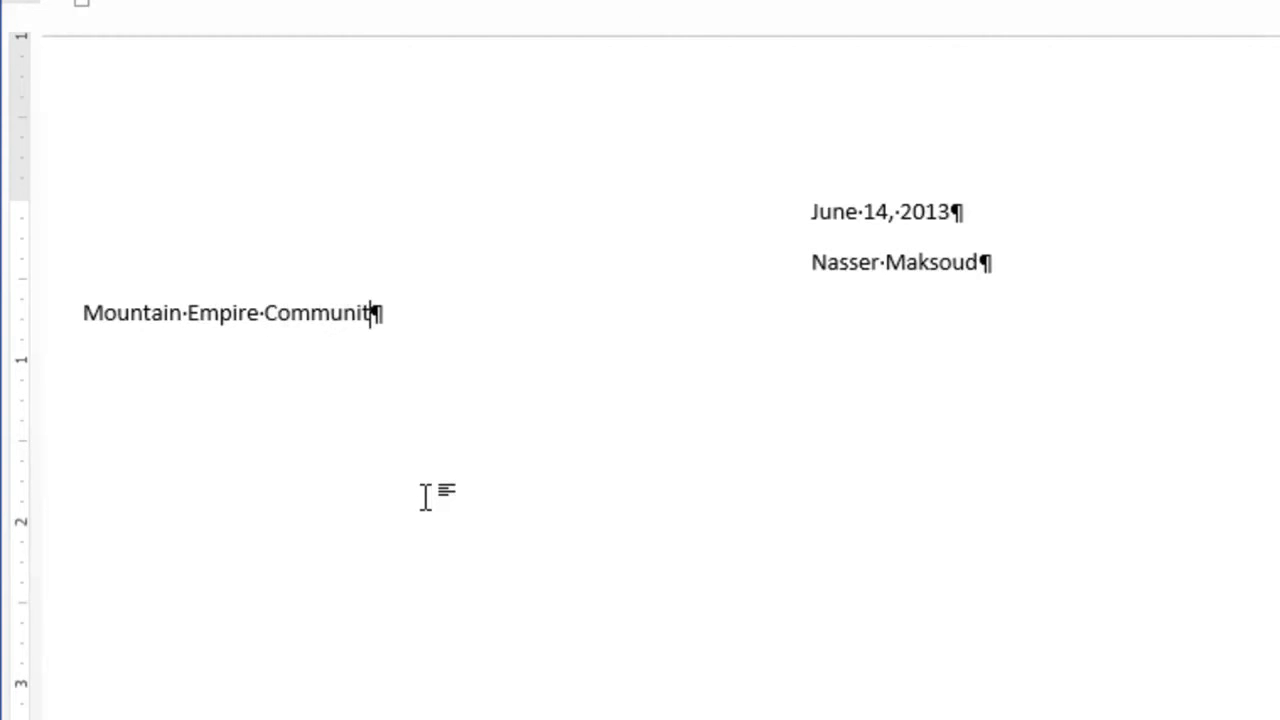
{"action": "type", "text": "y COllege"}
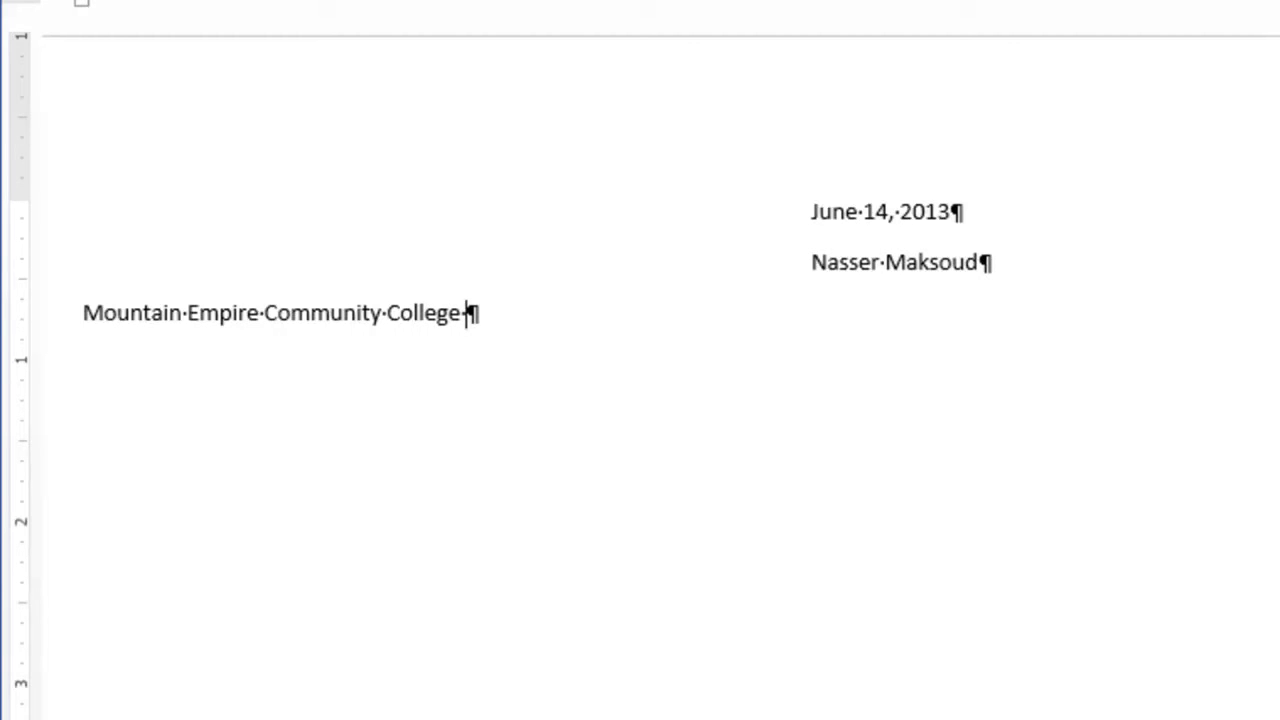
Leave one empty paragraph below the college name and enter "My Goals:" on the following line
{"action": "key", "text": "Return"}
{"action": "key", "text": "Return"}
{"action": "type", "text": "My G"}
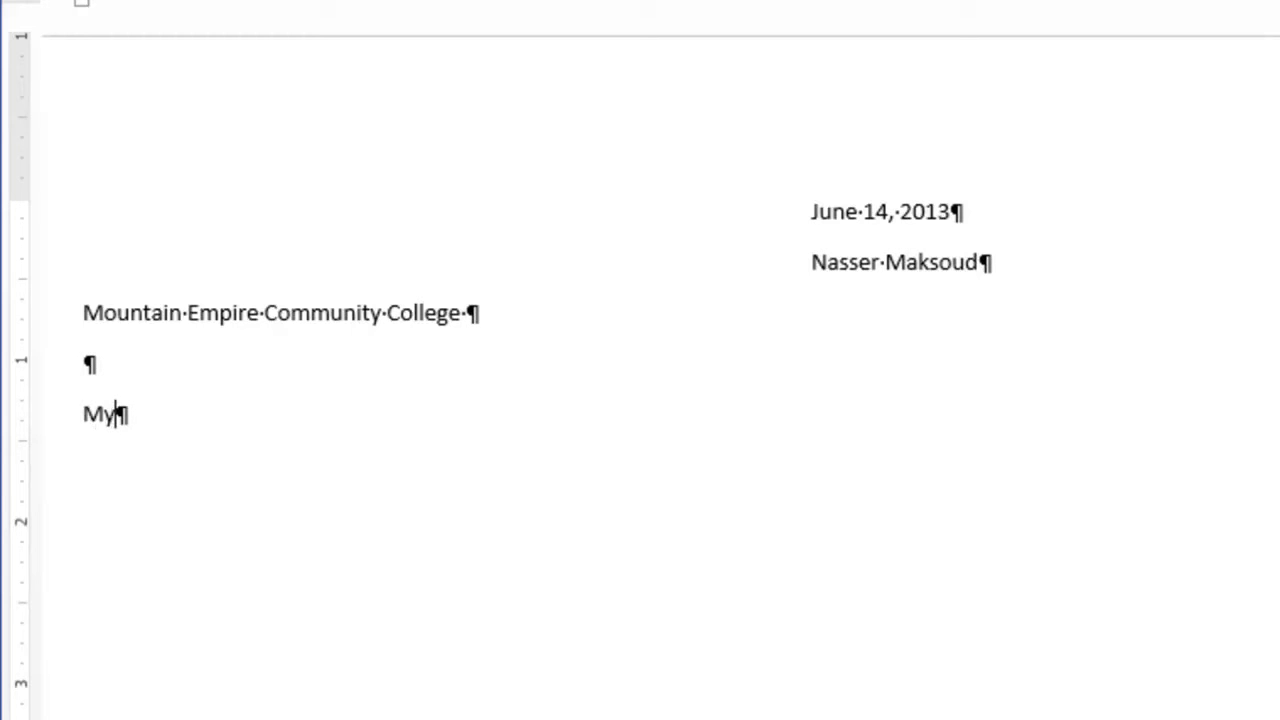
{"action": "type", "text": "oals:"}
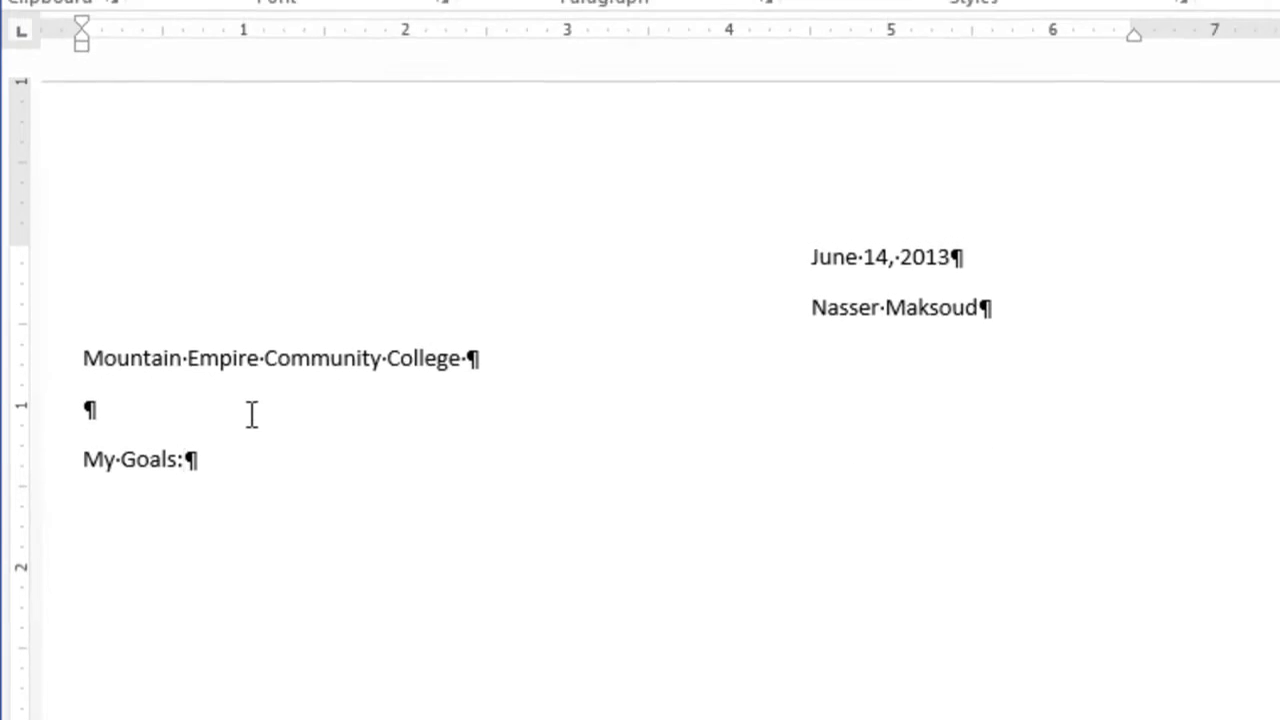
Select the whole "My Goals:" line and make it bold
{"action": "left_click_drag", "start_coordinate": [80, 459], "coordinate": [193, 459]}
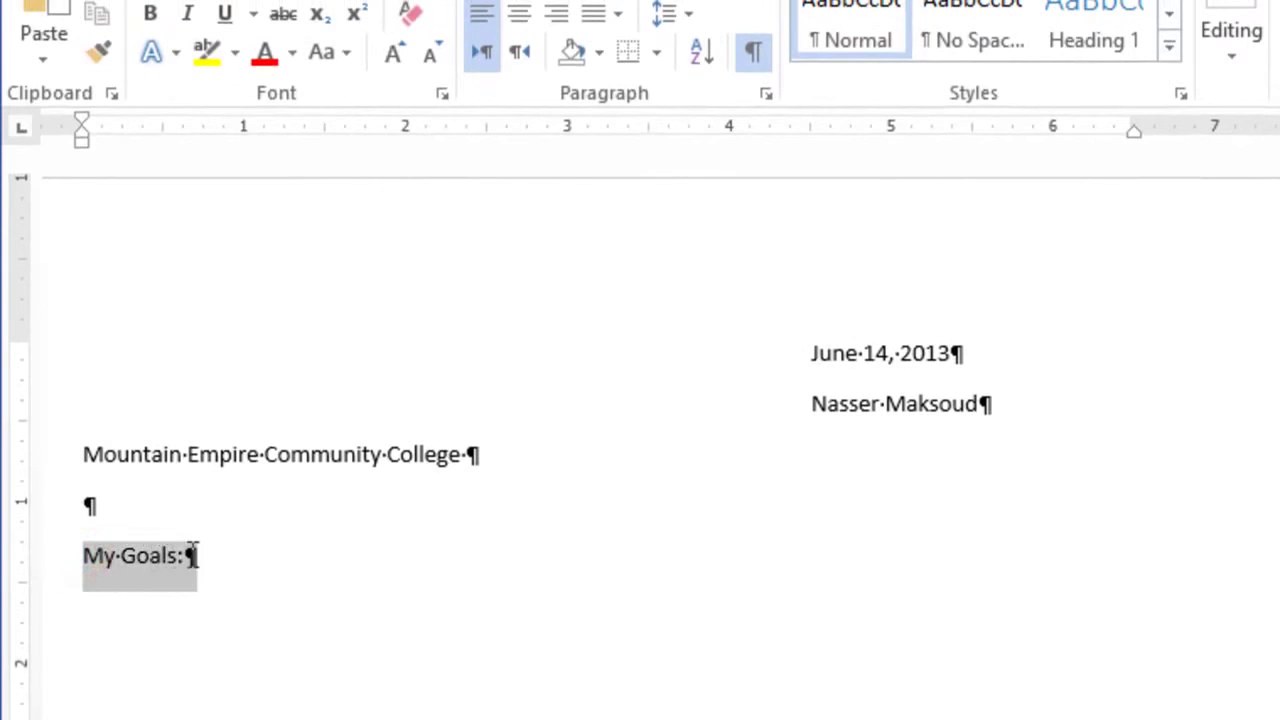
{"action": "left_click", "coordinate": [119, 556]}
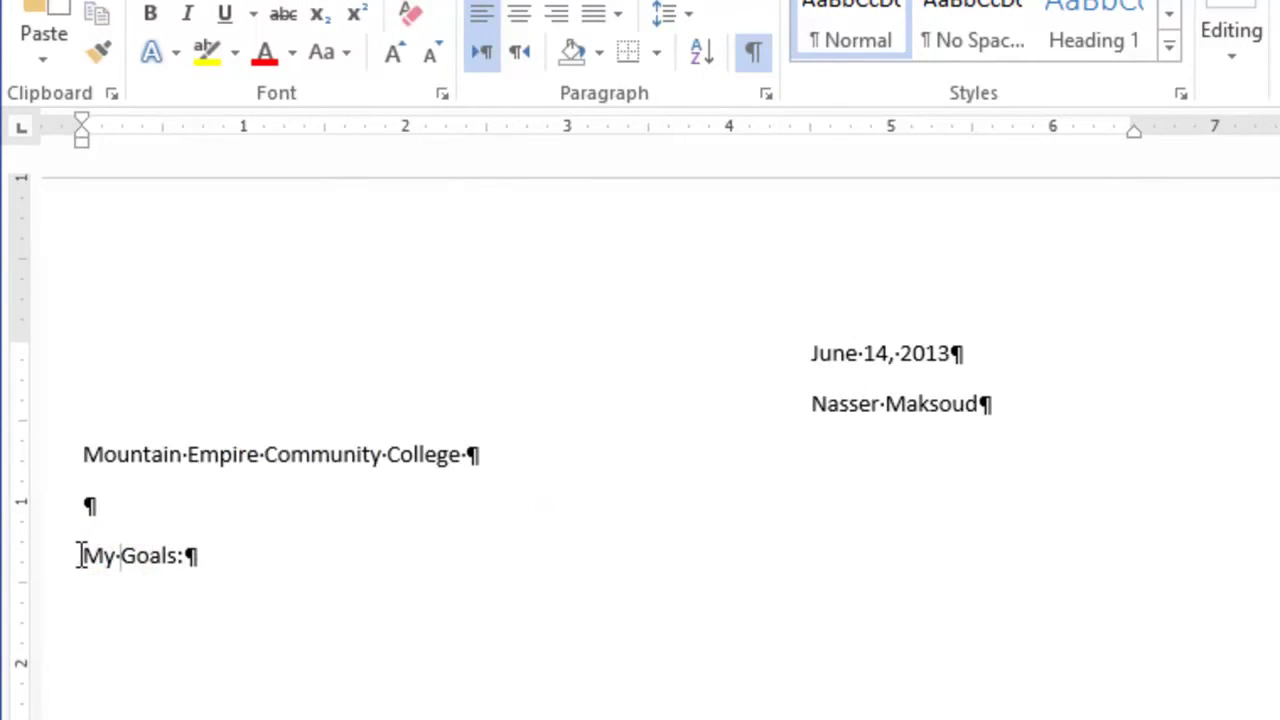
{"action": "left_click_drag", "start_coordinate": [80, 556], "coordinate": [202, 556]}
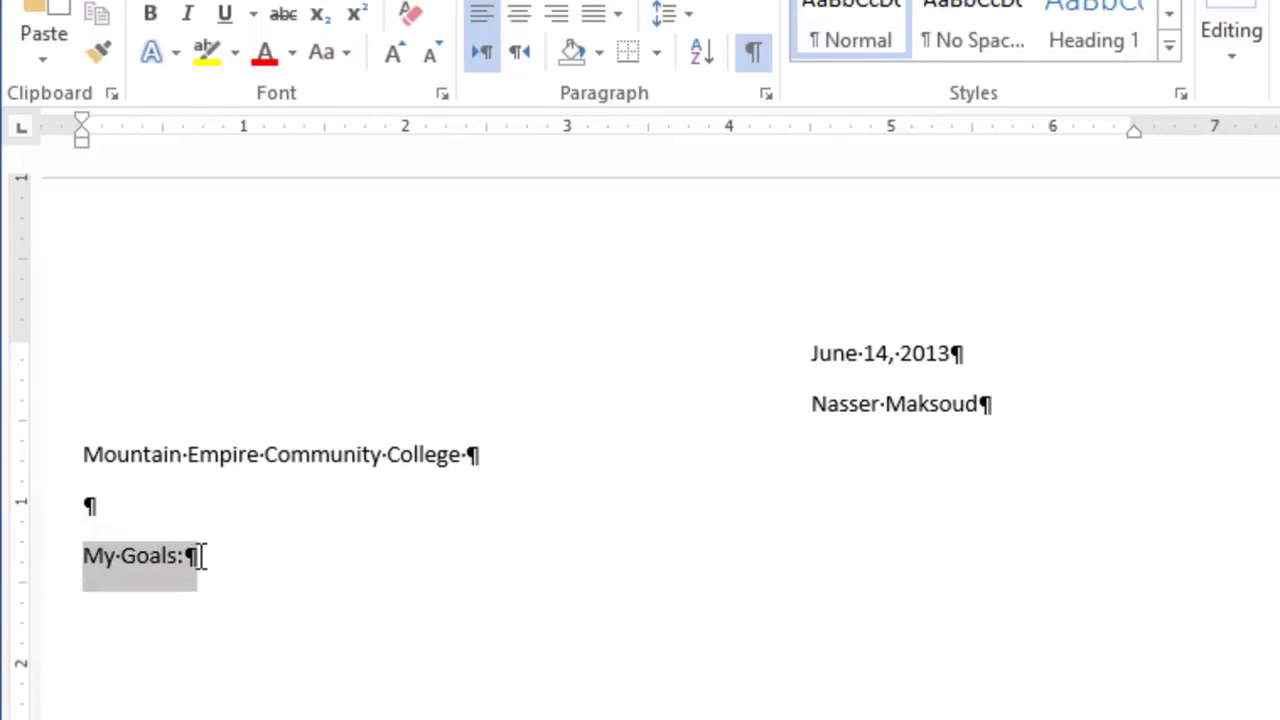
{"action": "left_click", "coordinate": [128, 566]}
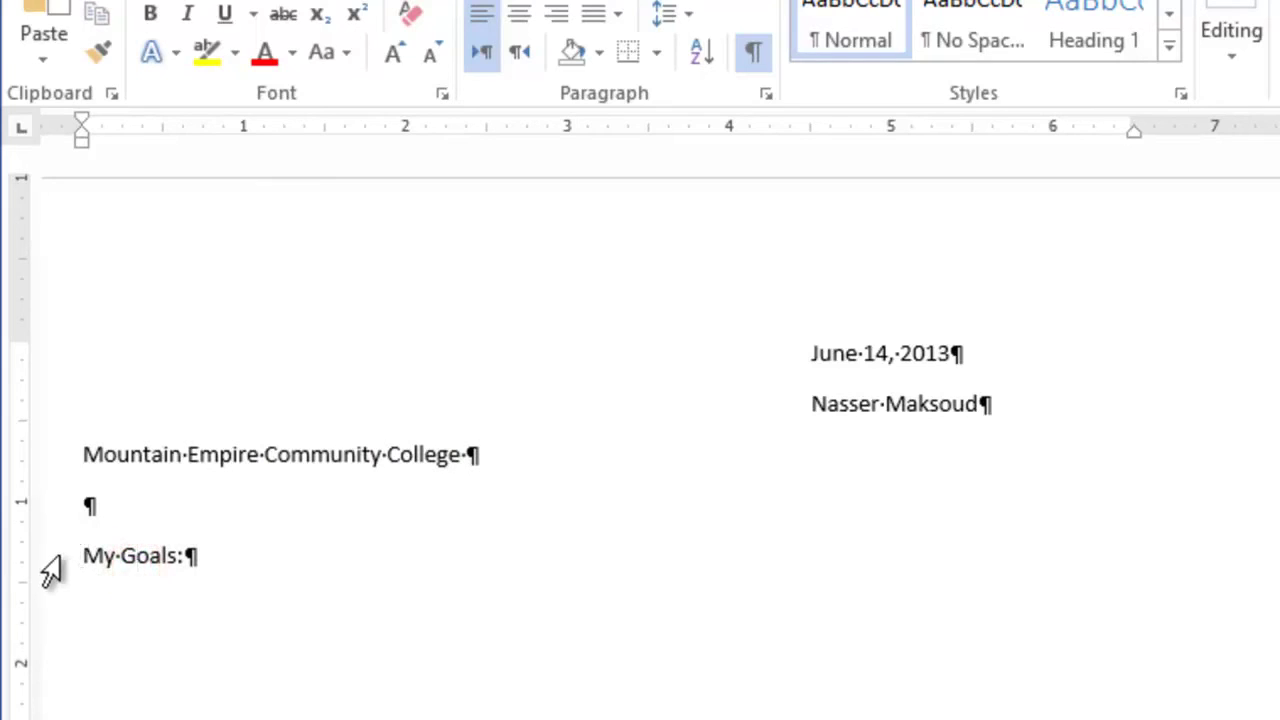
{"action": "left_click", "coordinate": [48, 570]}
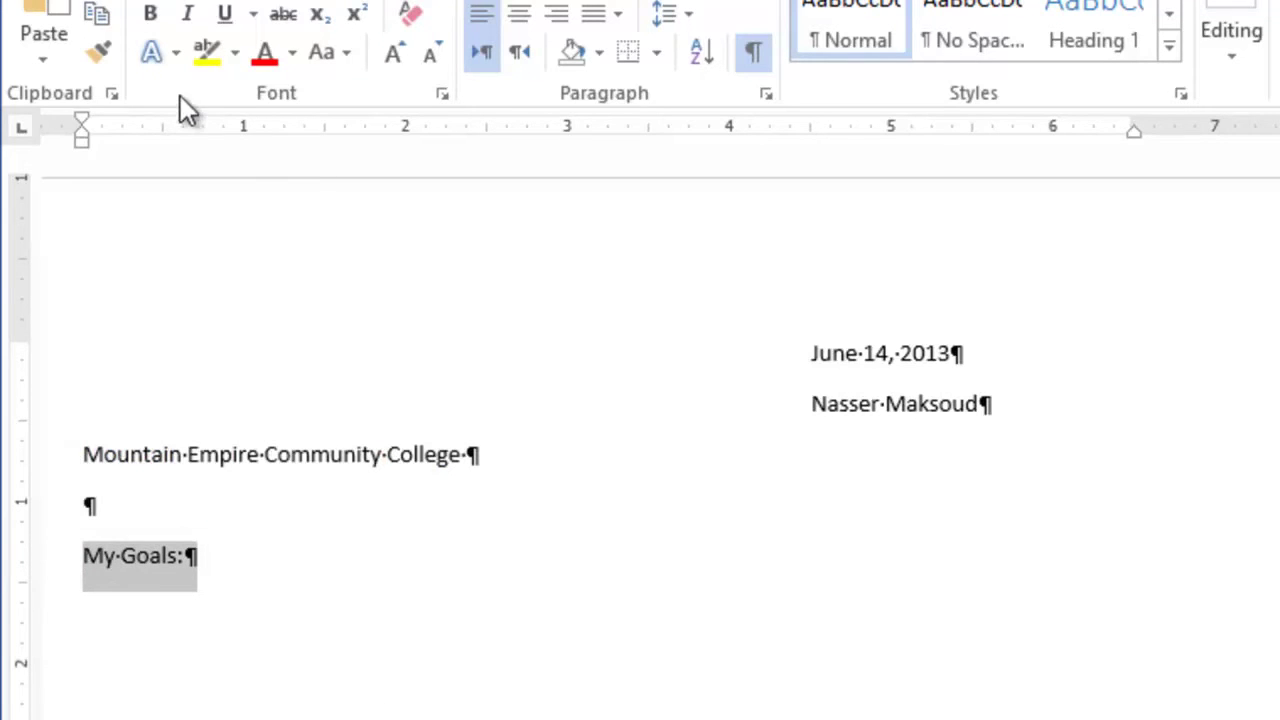
{"action": "left_click", "coordinate": [149, 14]}
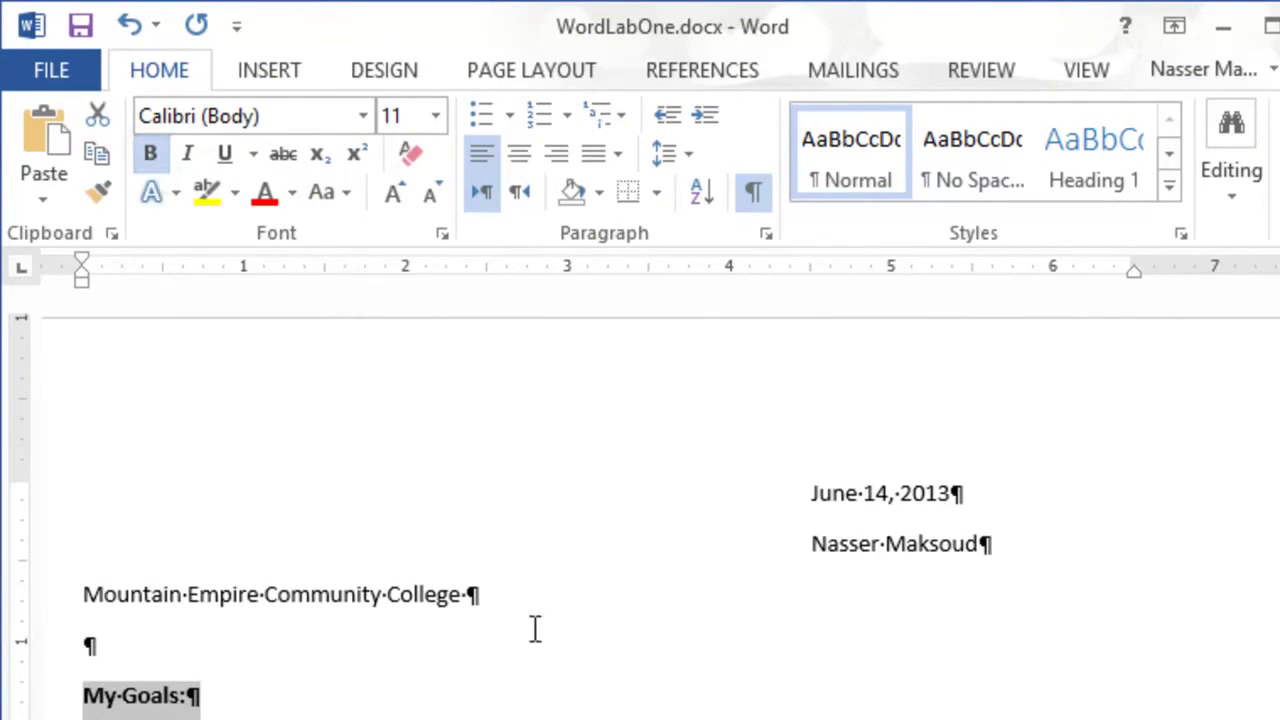
Add a new paragraph after "My Goals:" and remove the bold format from it
{"action": "left_click", "coordinate": [288, 695]}
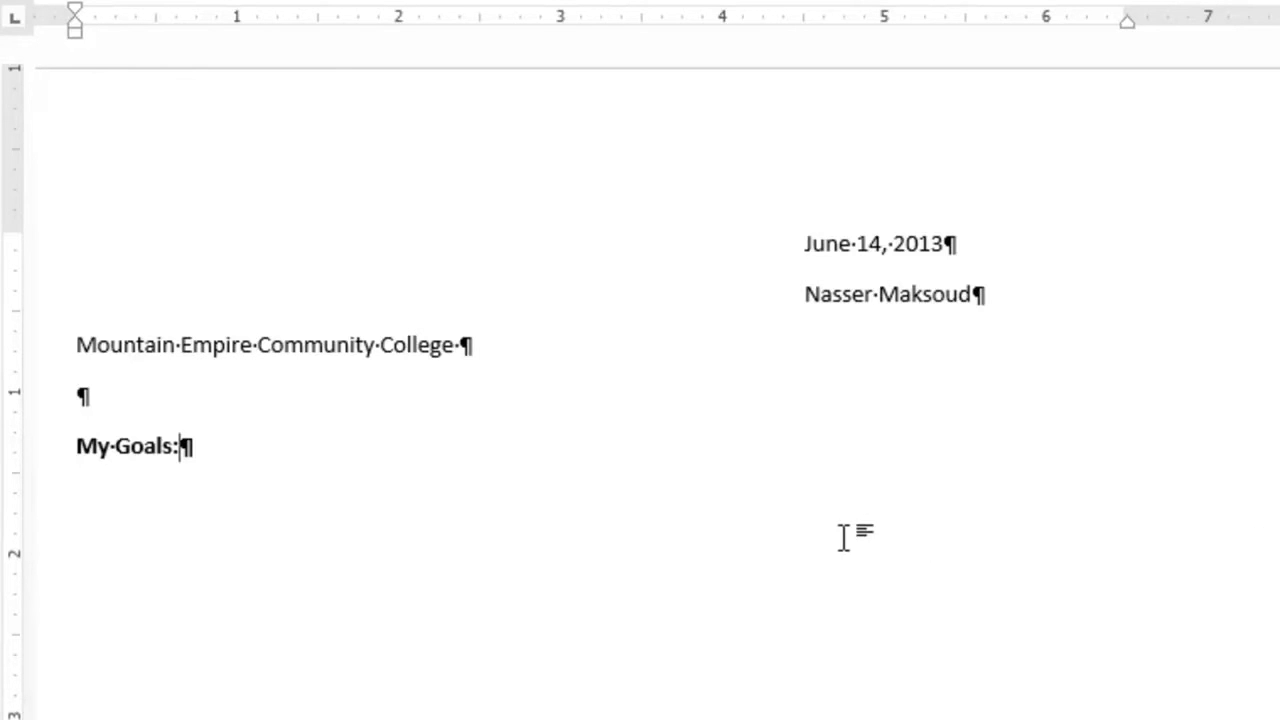
{"action": "key", "text": "Return"}
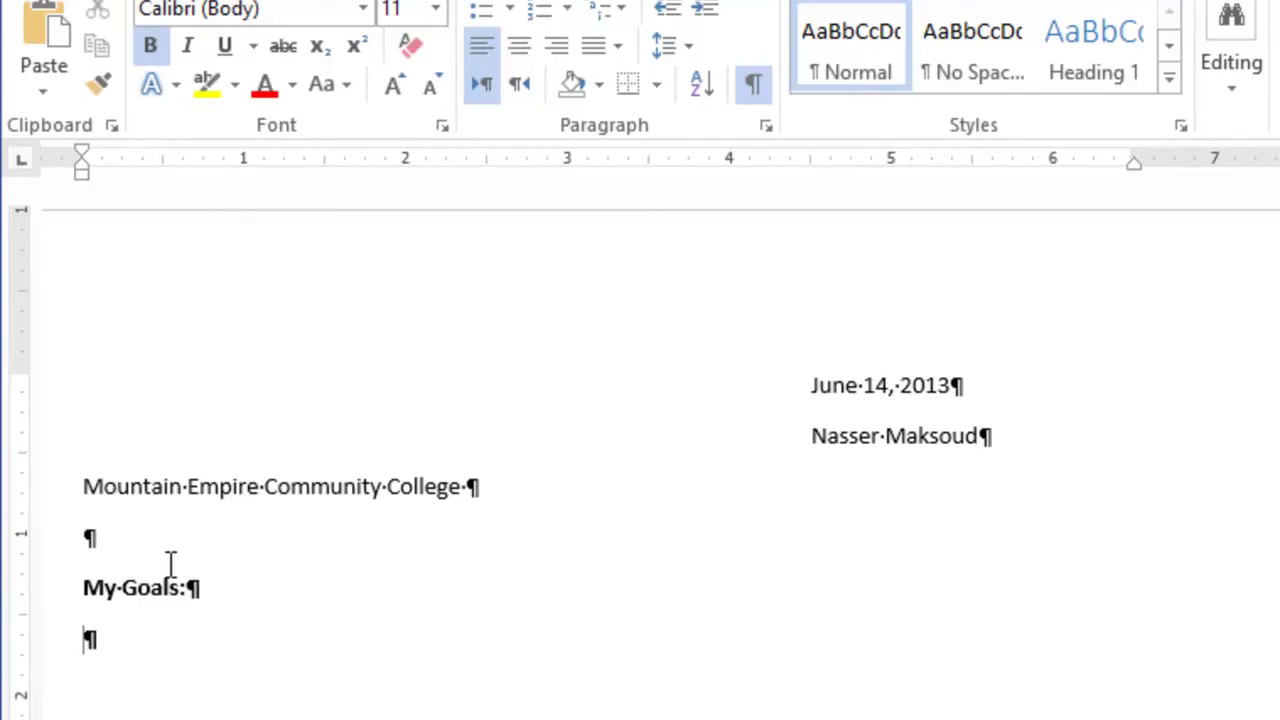
{"action": "key", "text": "ctrl+b"}
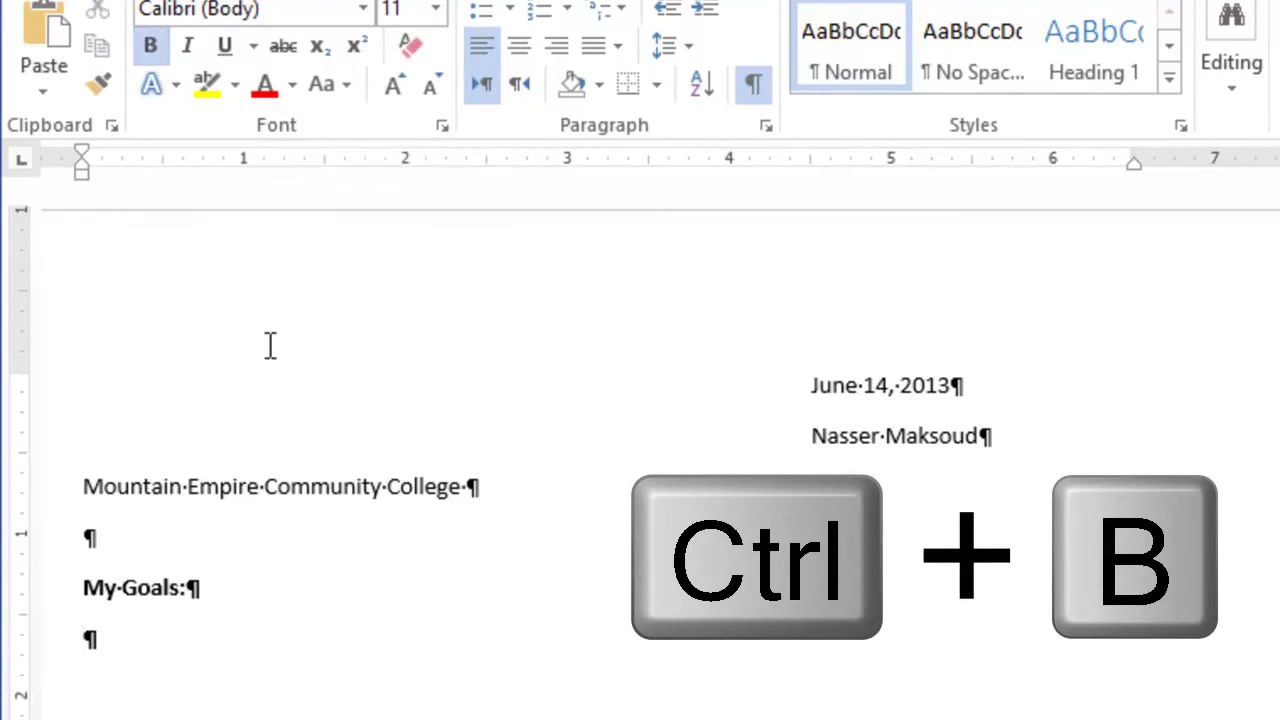
{"action": "key", "text": "ctrl+b"}
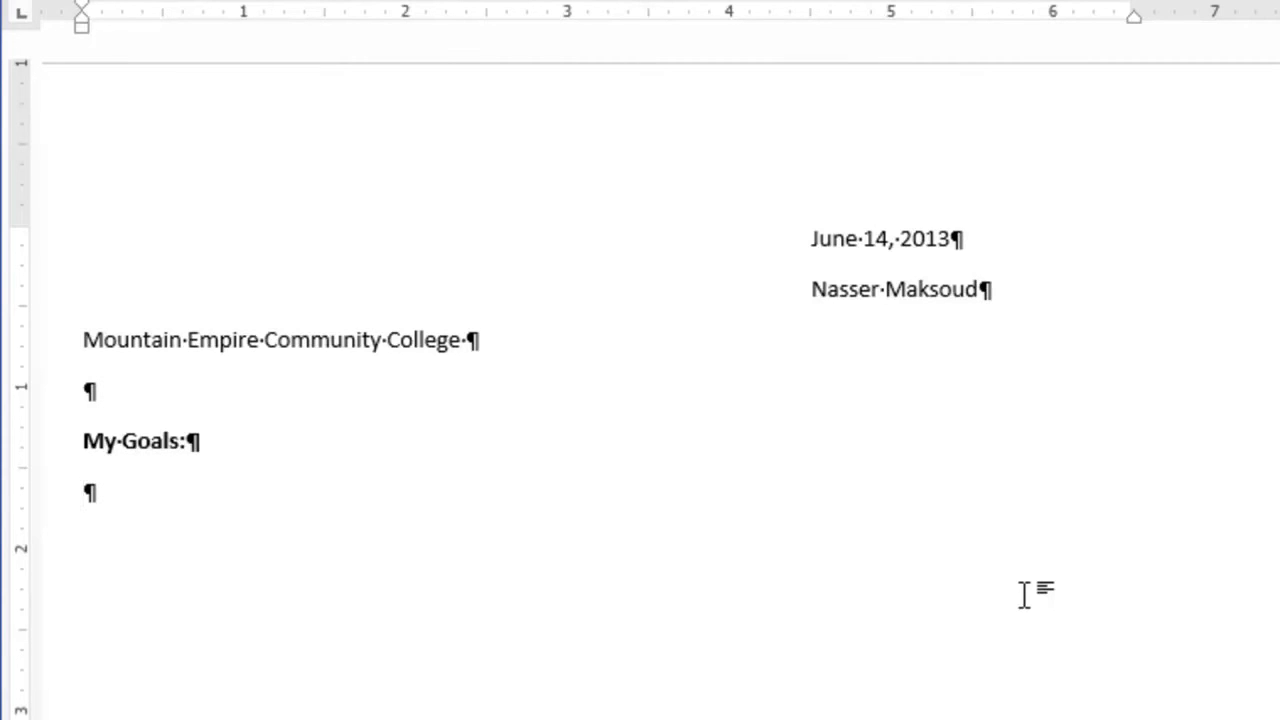
Enter four goals on separate lines below "My Goals:": Goal One, Goal Two, Goal Three and Goal Four
{"action": "type", "text": "Goal "}
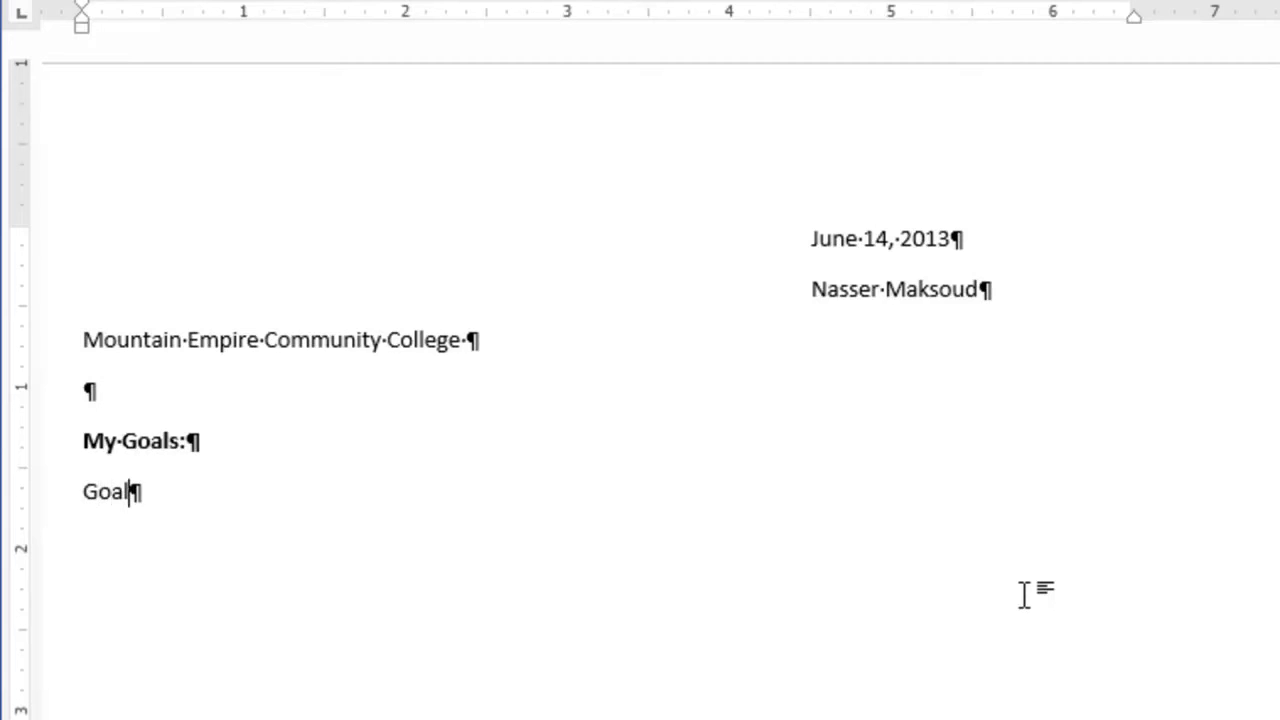
{"action": "type", "text": "One"}
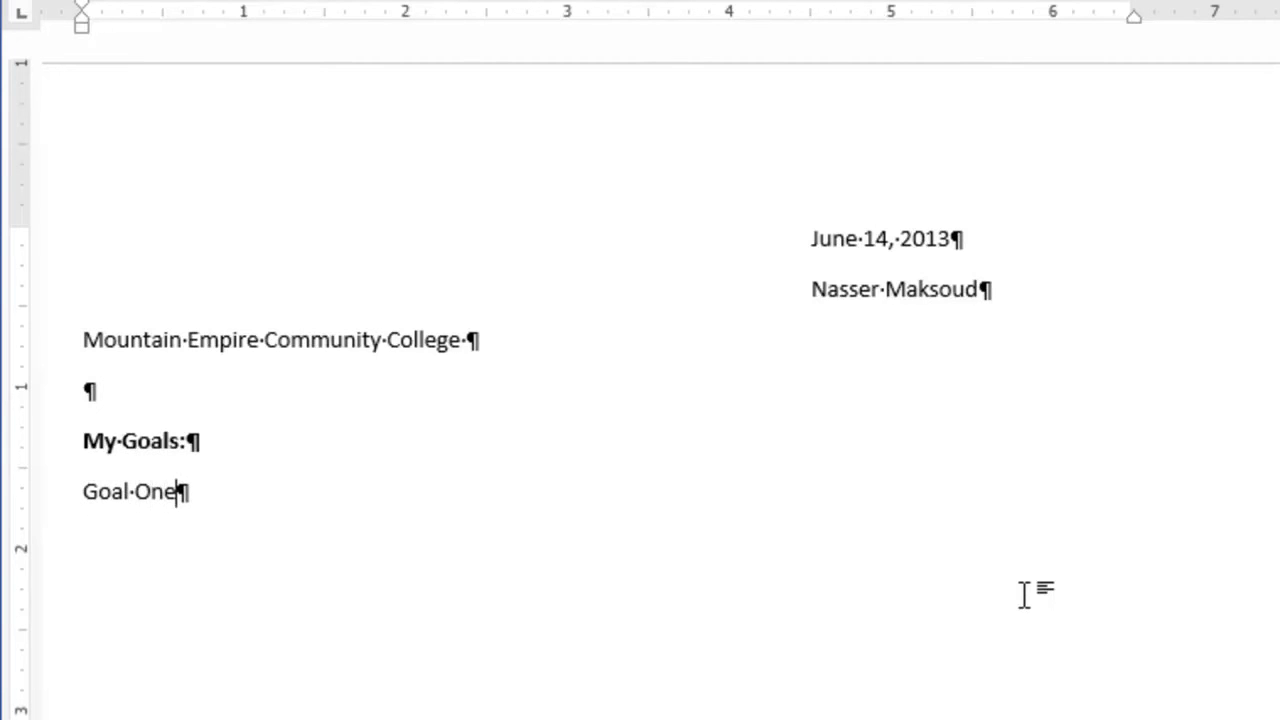
{"action": "key", "text": "Return"}
{"action": "type", "text": "Goal Two"}
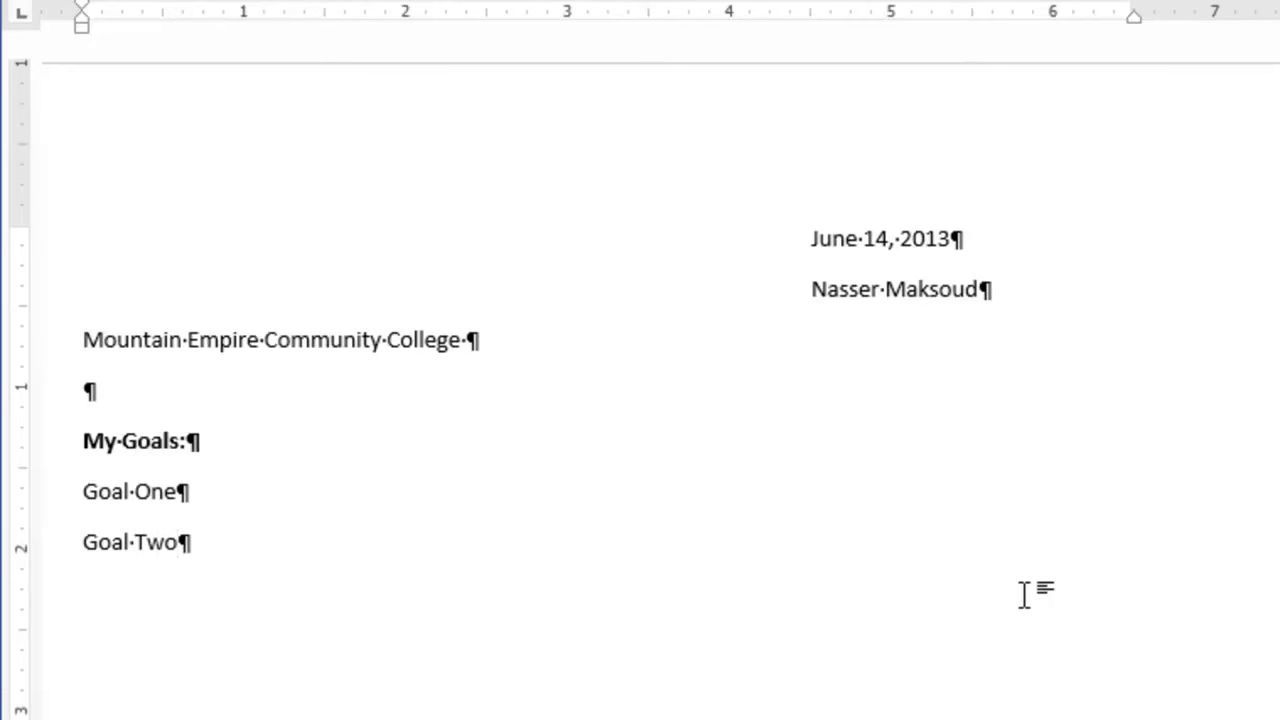
{"action": "key", "text": "Return"}
{"action": "type", "text": "Goal Three"}
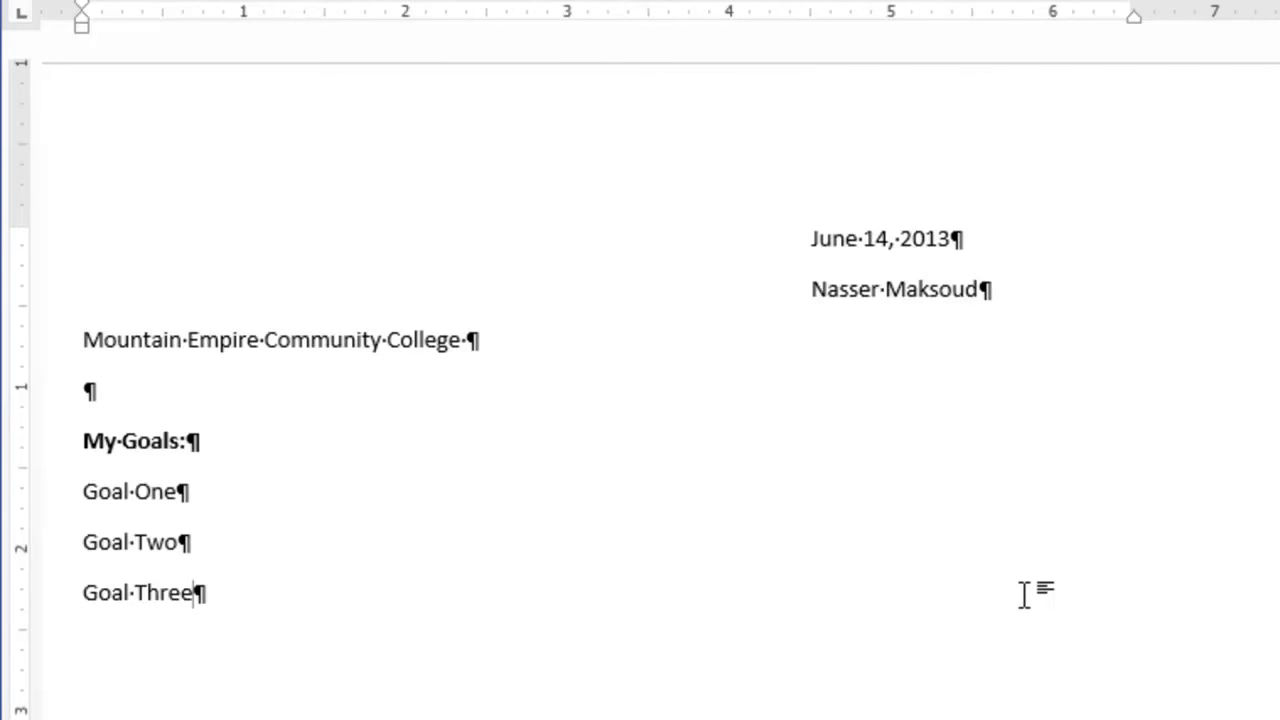
{"action": "key", "text": "Return"}
{"action": "type", "text": "Goal "}
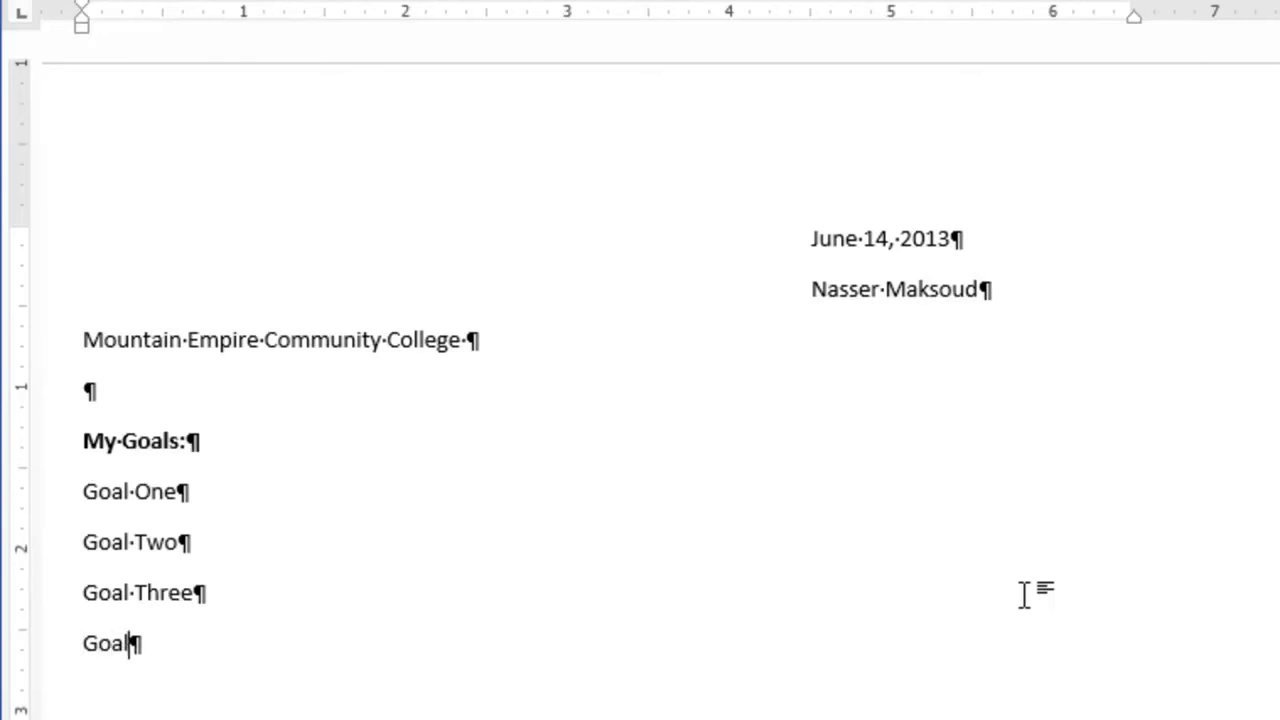
{"action": "type", "text": "Four"}
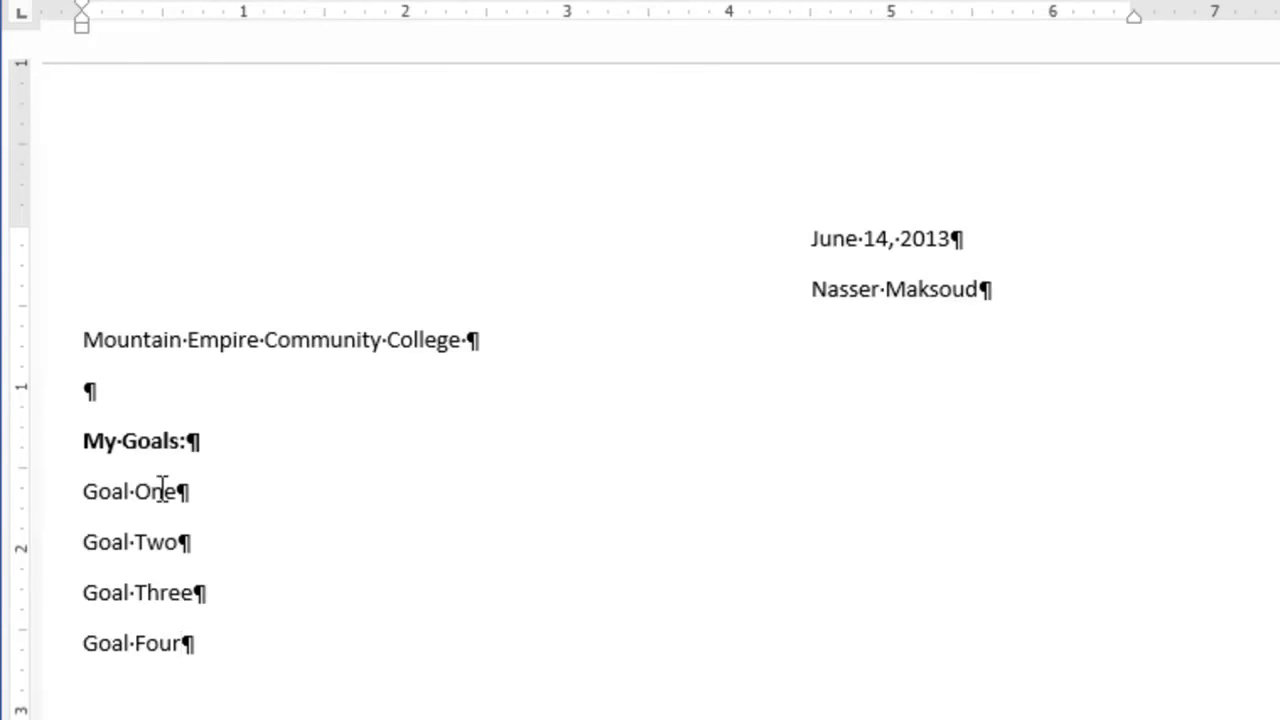
Turn the four goal lines into a bulleted list with the four-diamond bullet, and deselect the list
{"action": "left_click_drag", "start_coordinate": [80, 489], "coordinate": [245, 685]}
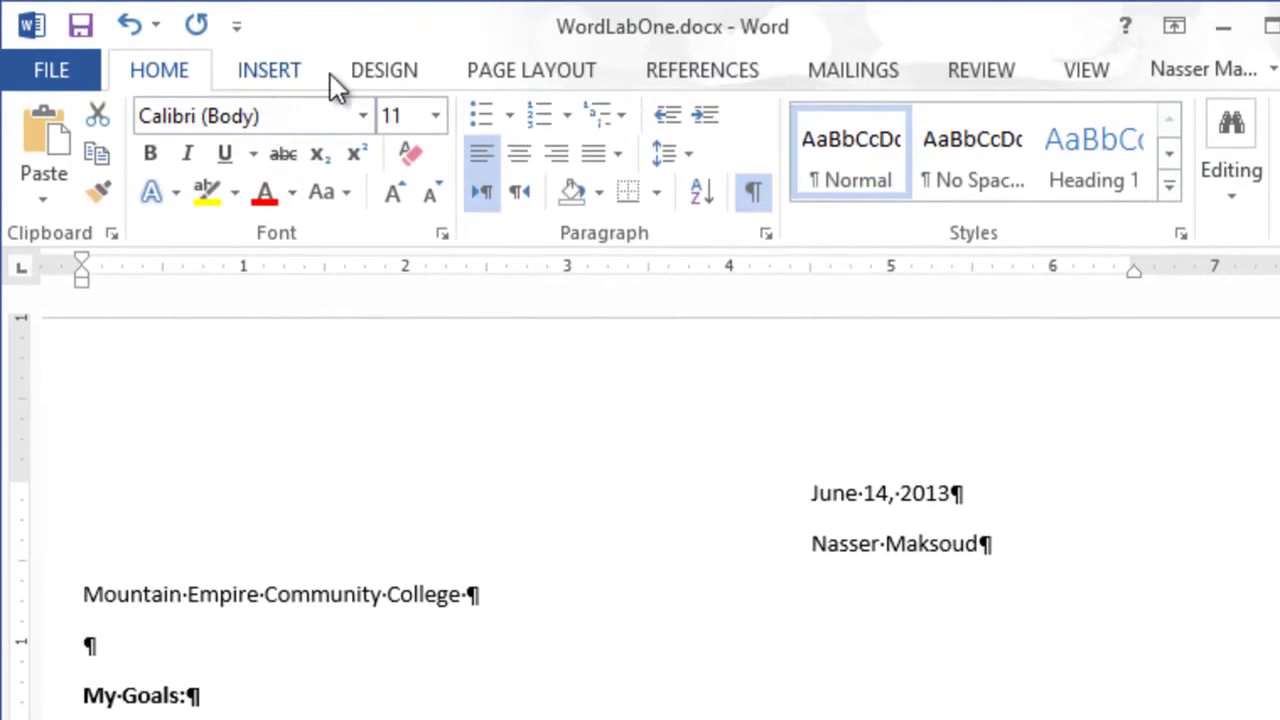
{"action": "left_click", "coordinate": [509, 116]}
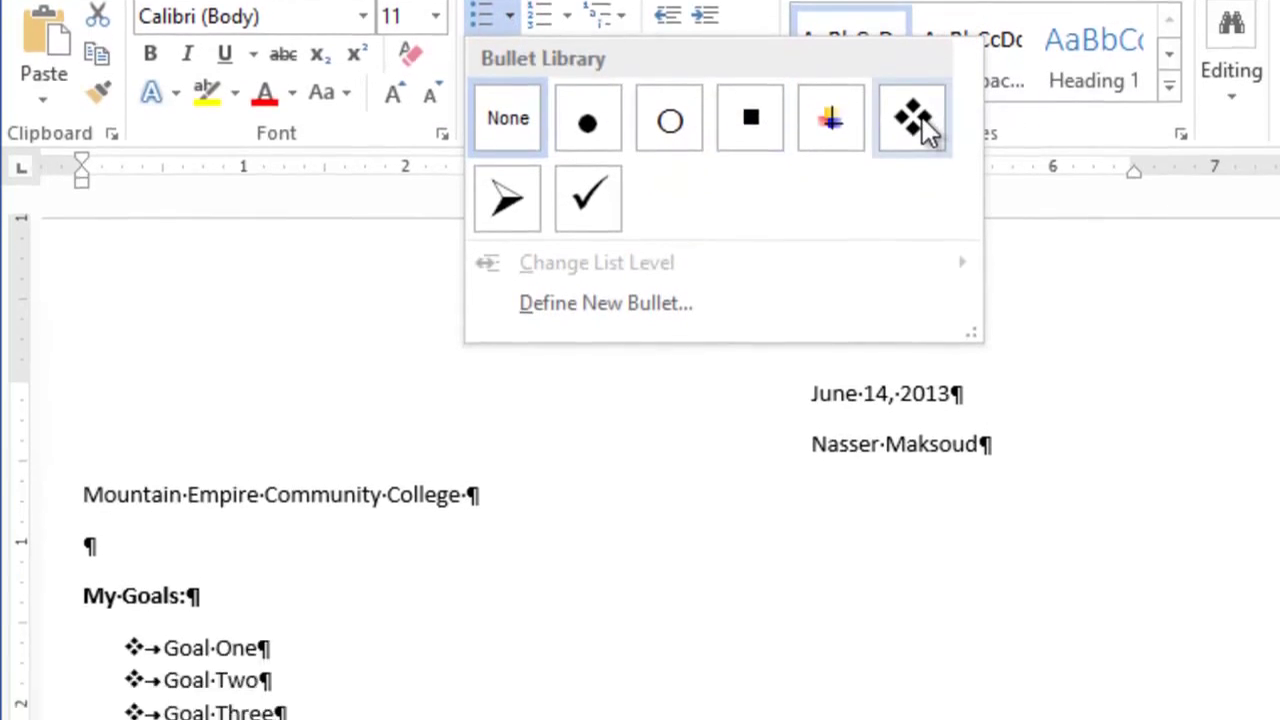
{"action": "left_click", "coordinate": [877, 10]}
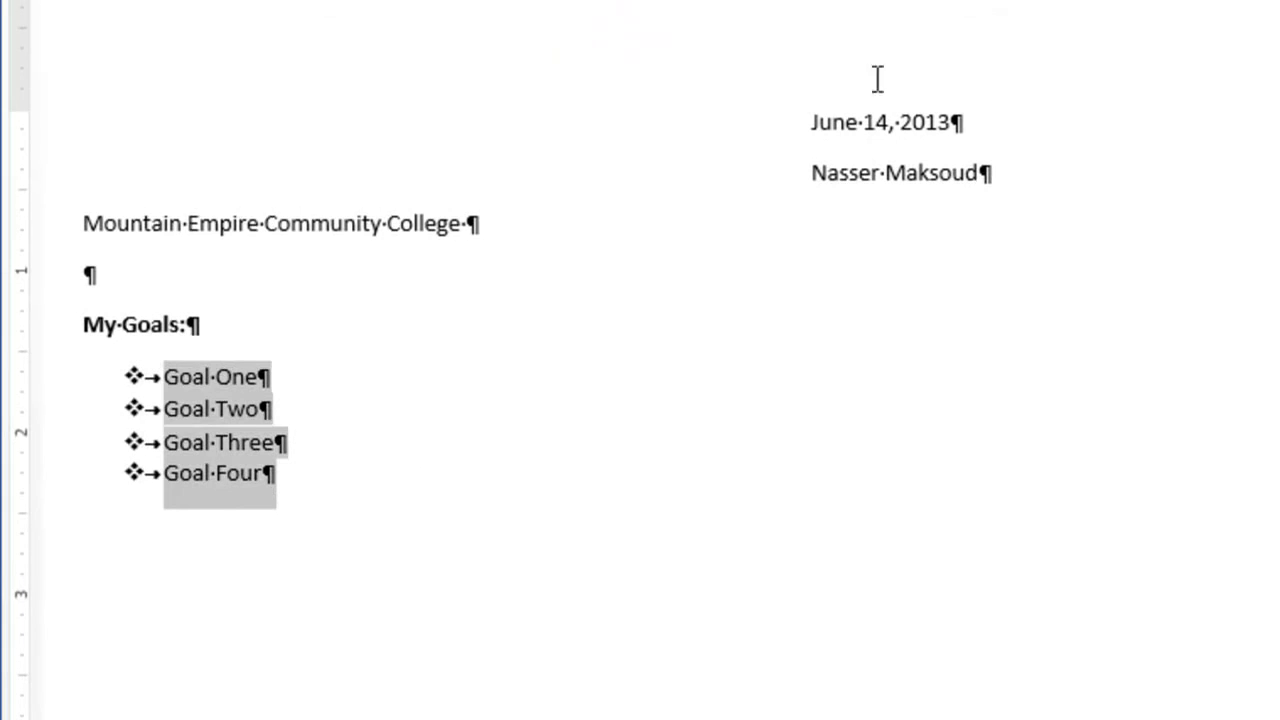
{"action": "left_click", "coordinate": [691, 498]}
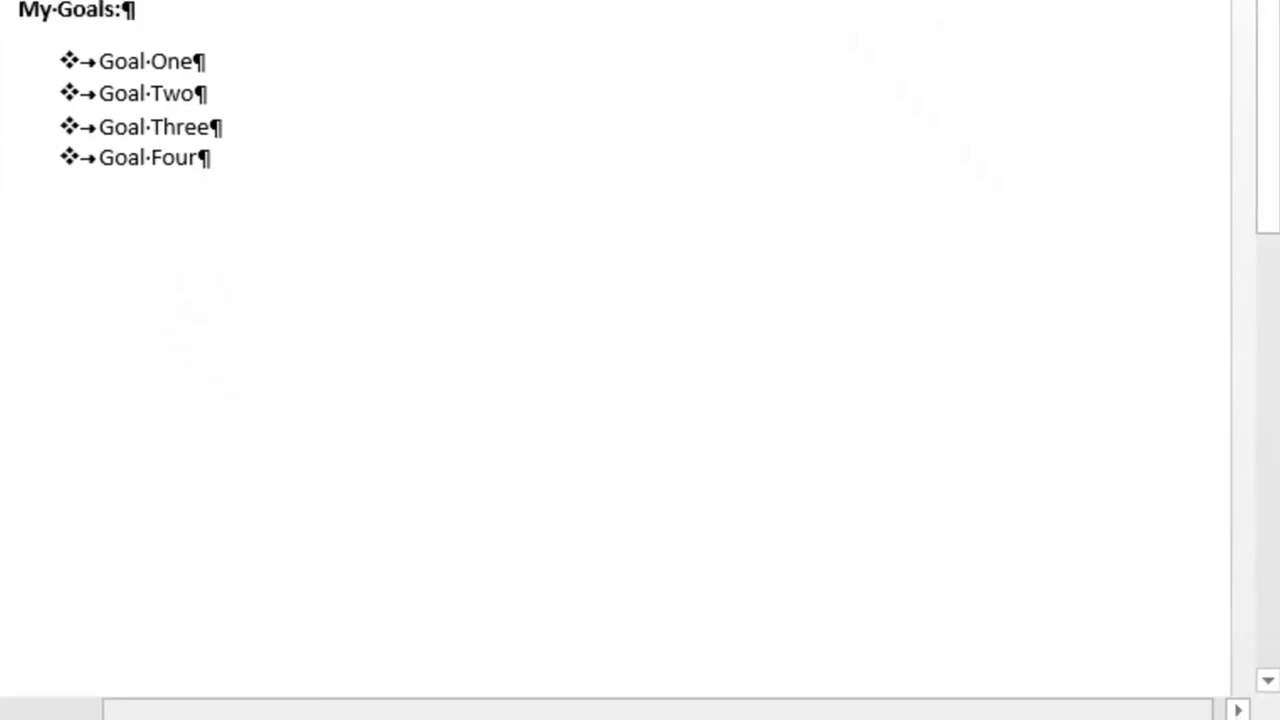
Zoom WordLabOne.docx in to 150%
{"action": "left_click", "coordinate": [1163, 704]}
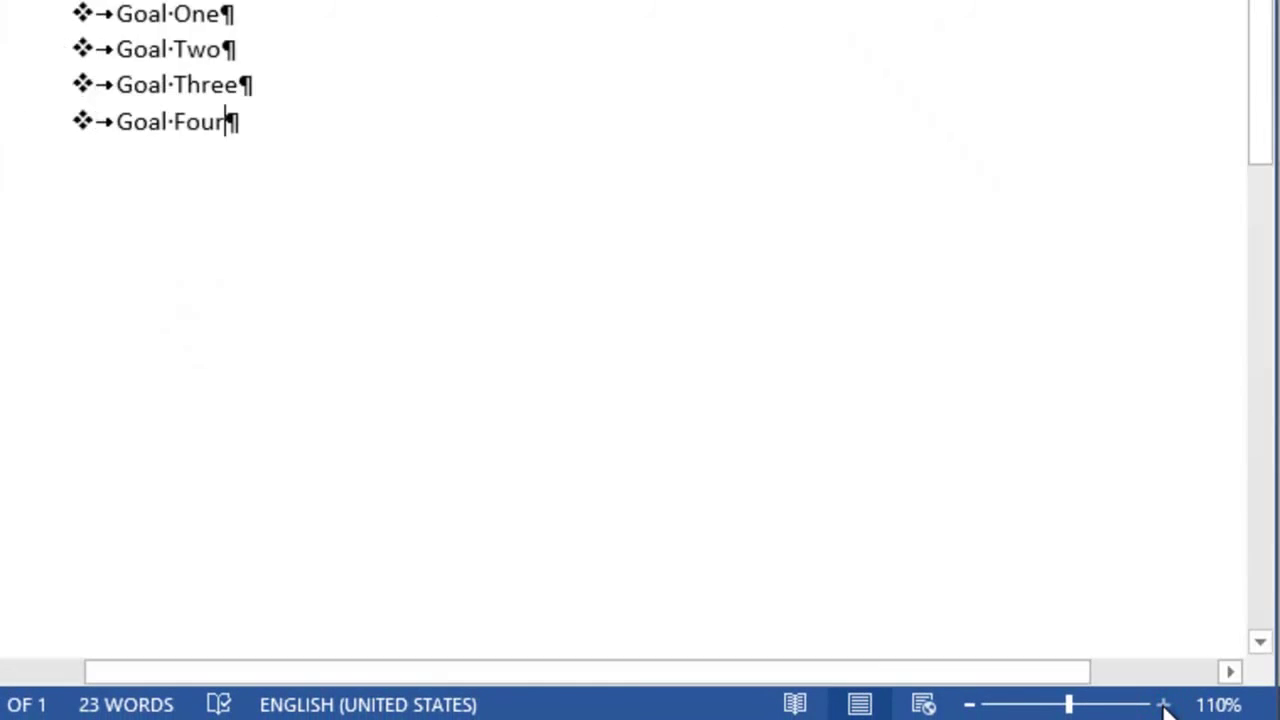
{"action": "left_click", "coordinate": [1163, 704]}
{"action": "left_click", "coordinate": [1163, 704]}
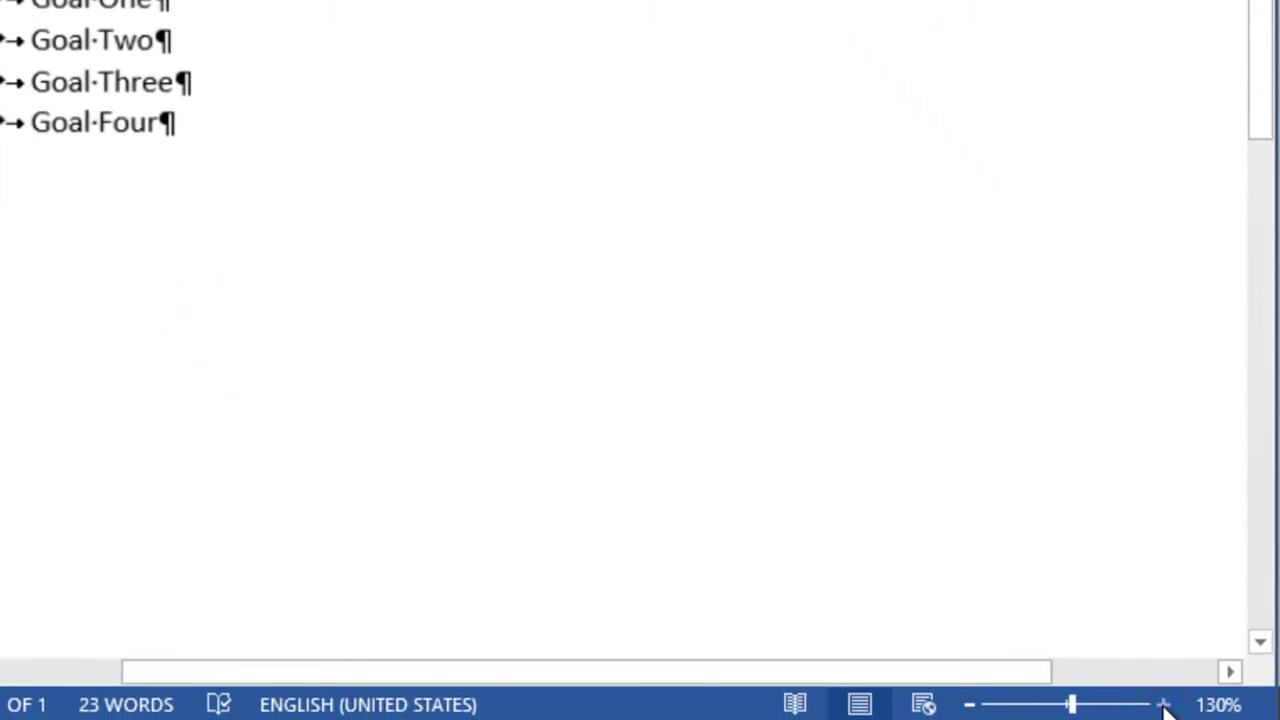
{"action": "left_click", "coordinate": [1163, 704]}
{"action": "left_click", "coordinate": [1163, 704]}
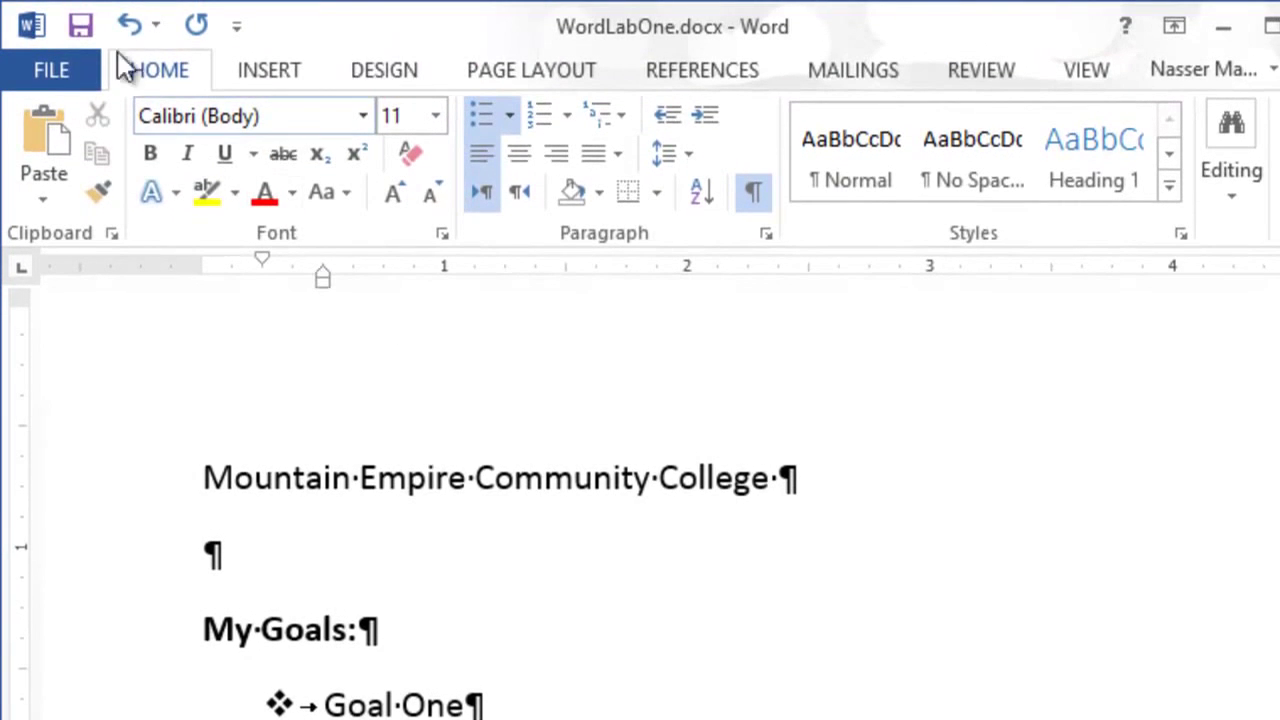
Save WordLabOne.docx and maximize its window to show the whole finished text
{"action": "left_click", "coordinate": [80, 24]}
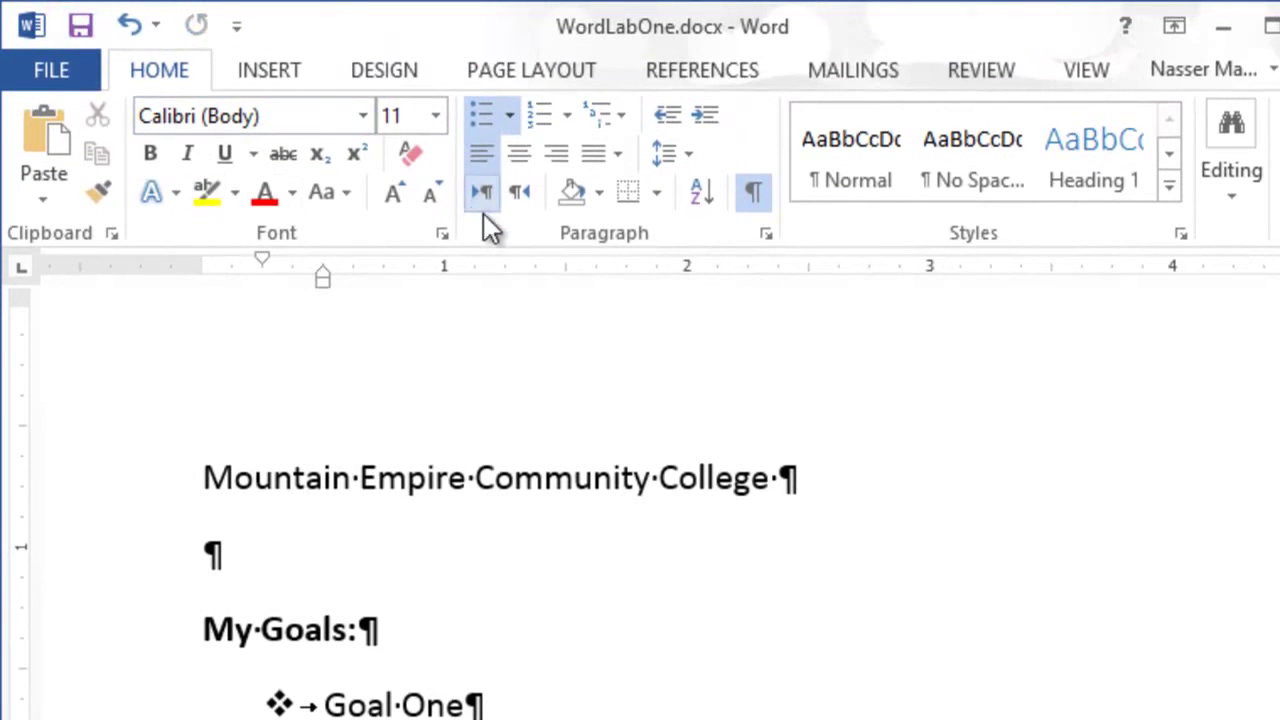
{"action": "left_click", "coordinate": [1266, 16]}
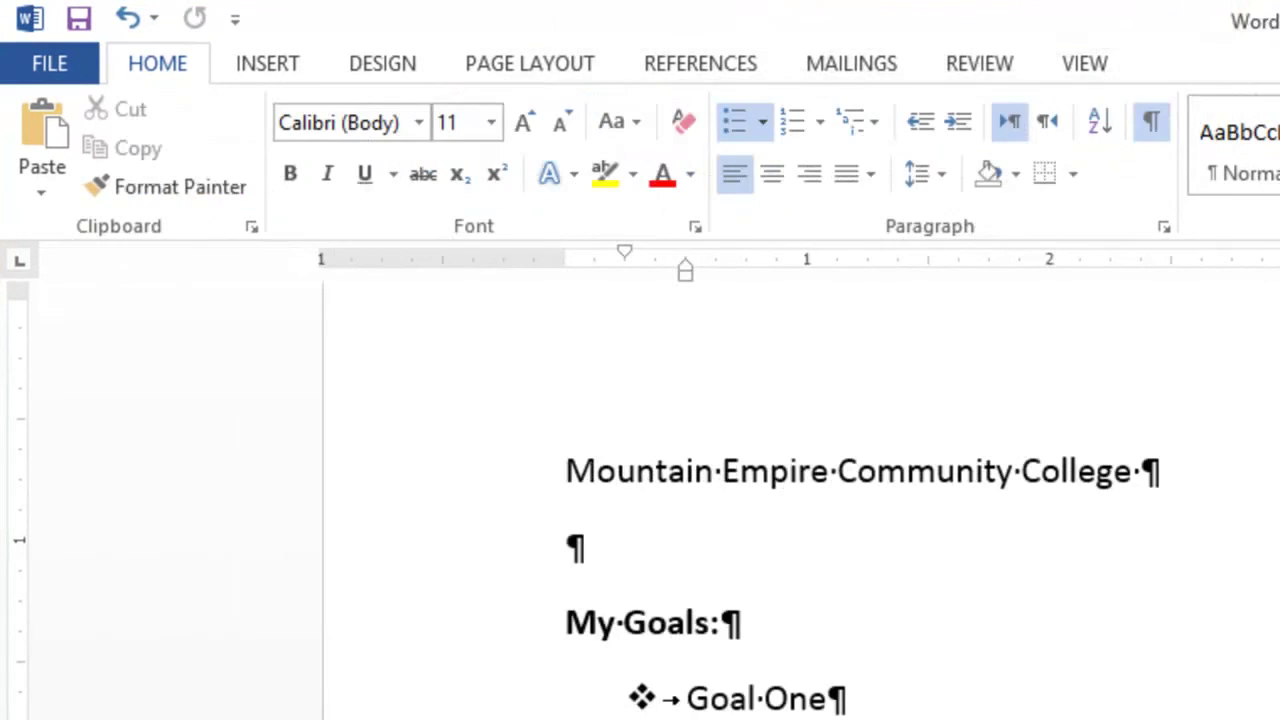
{"action": "scroll", "coordinate": [700, 500], "scroll_direction": "up", "scroll_amount": 3}
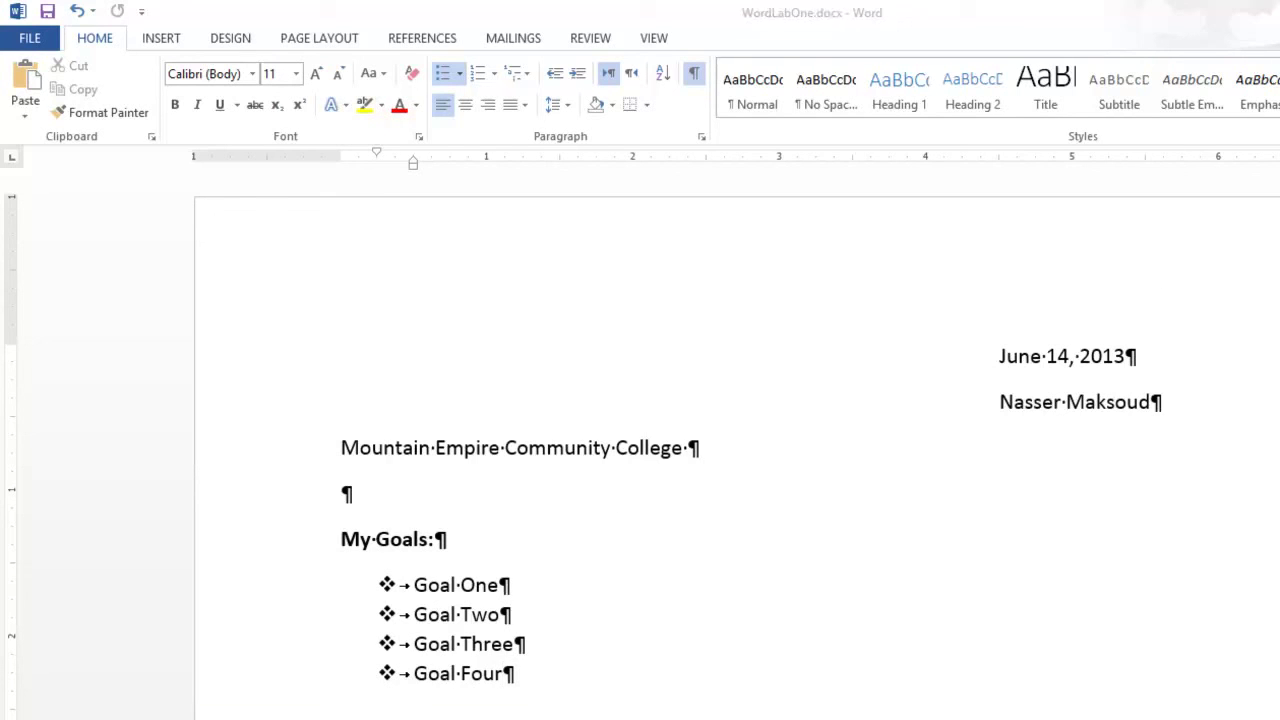
Check the last numbered instructions and the sample solution page in the lab document, and return to the maximized WordLabOne.docx
{"action": "mouse_move", "coordinate": [425, 719]}
{"action": "left_click", "coordinate": [494, 636]}
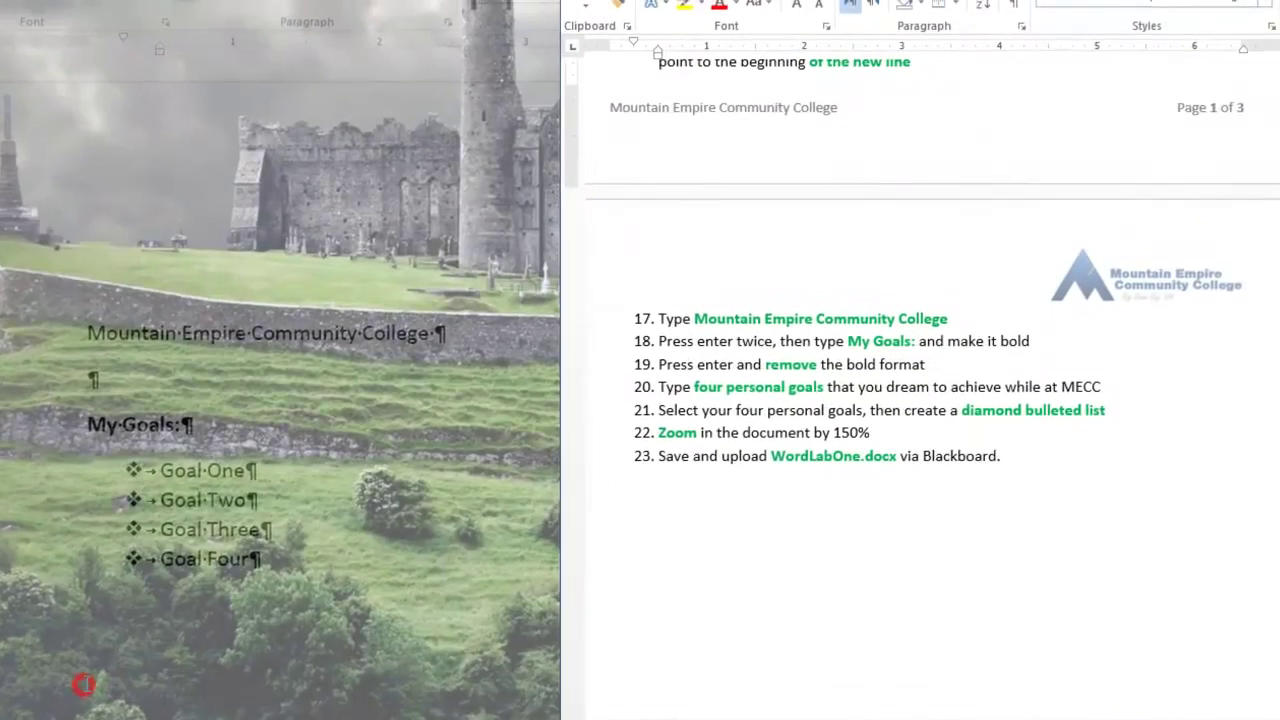
{"action": "left_click", "coordinate": [330, 640]}
{"action": "left_click_drag", "start_coordinate": [1268, 275], "coordinate": [1268, 504]}
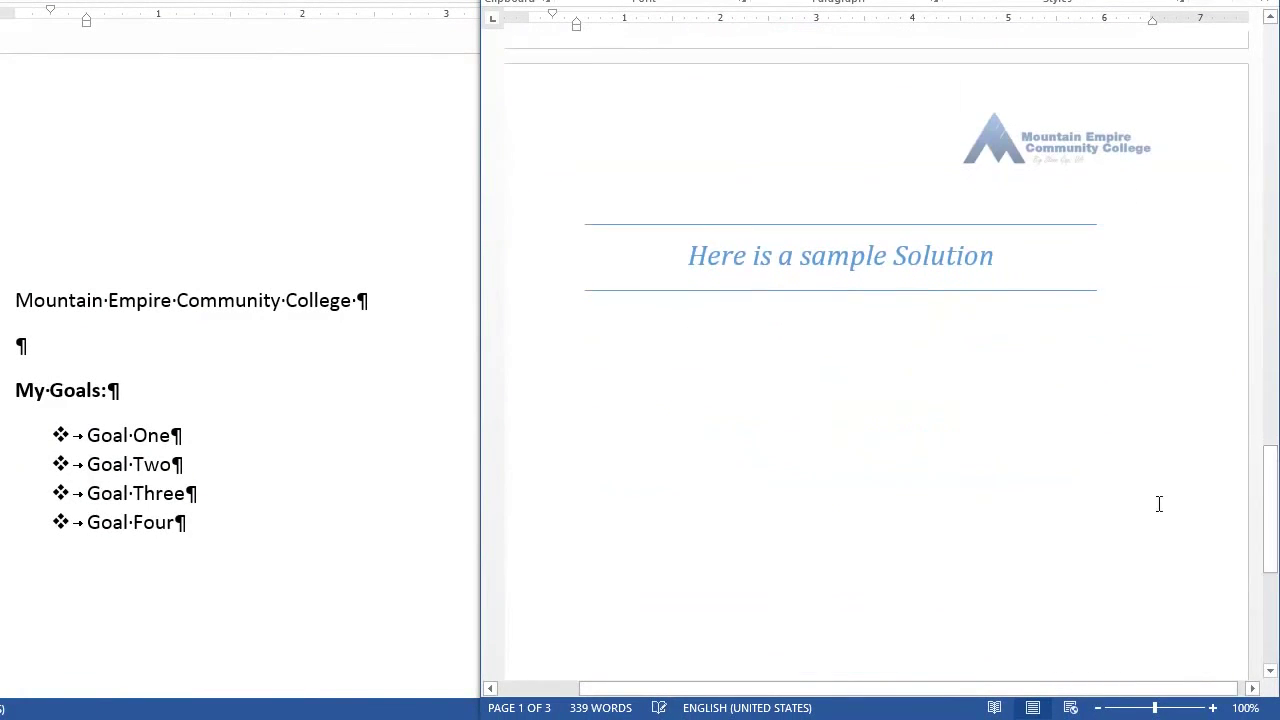
{"action": "left_click", "coordinate": [851, 500]}
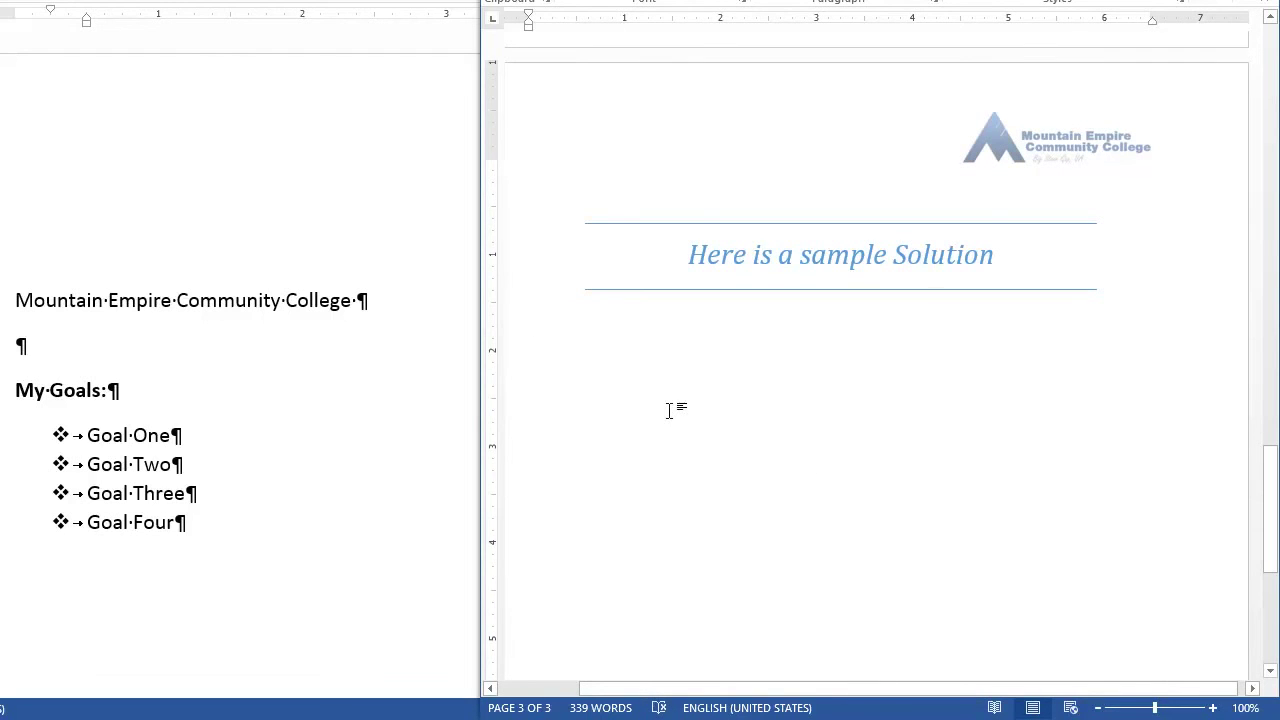
{"action": "key", "text": "super+Up"}
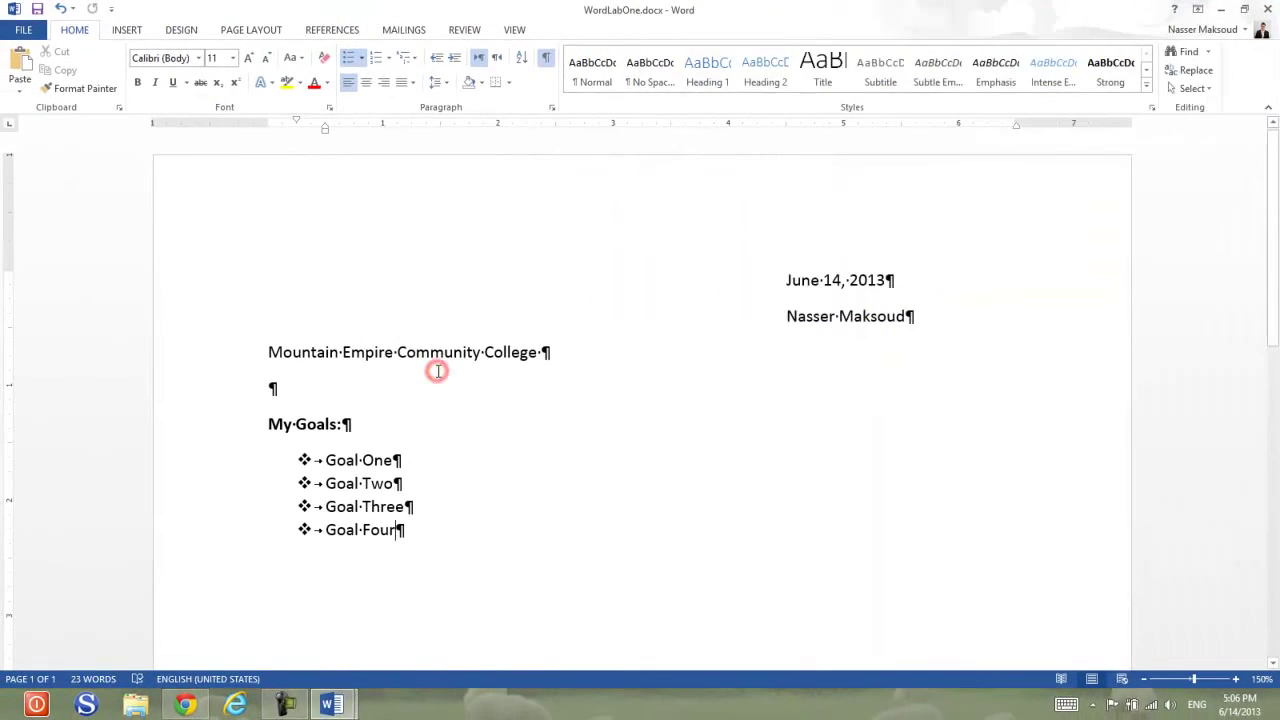